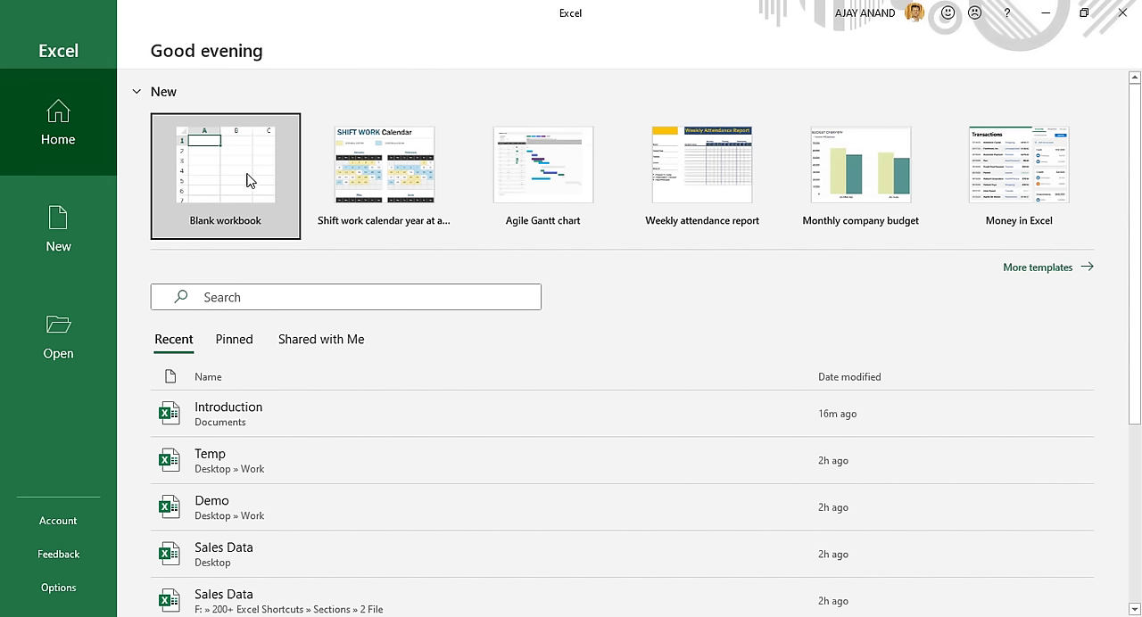
Create a blank workbook and save it as Introduction in the Documents folder.
left_click(248, 181)
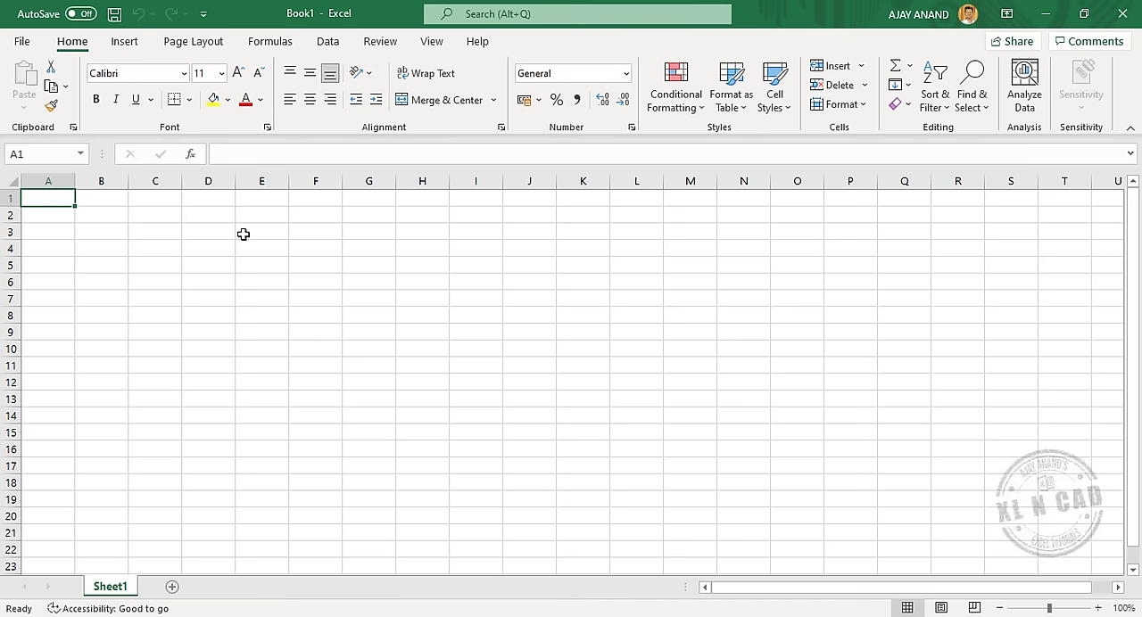
left_click(114, 25)
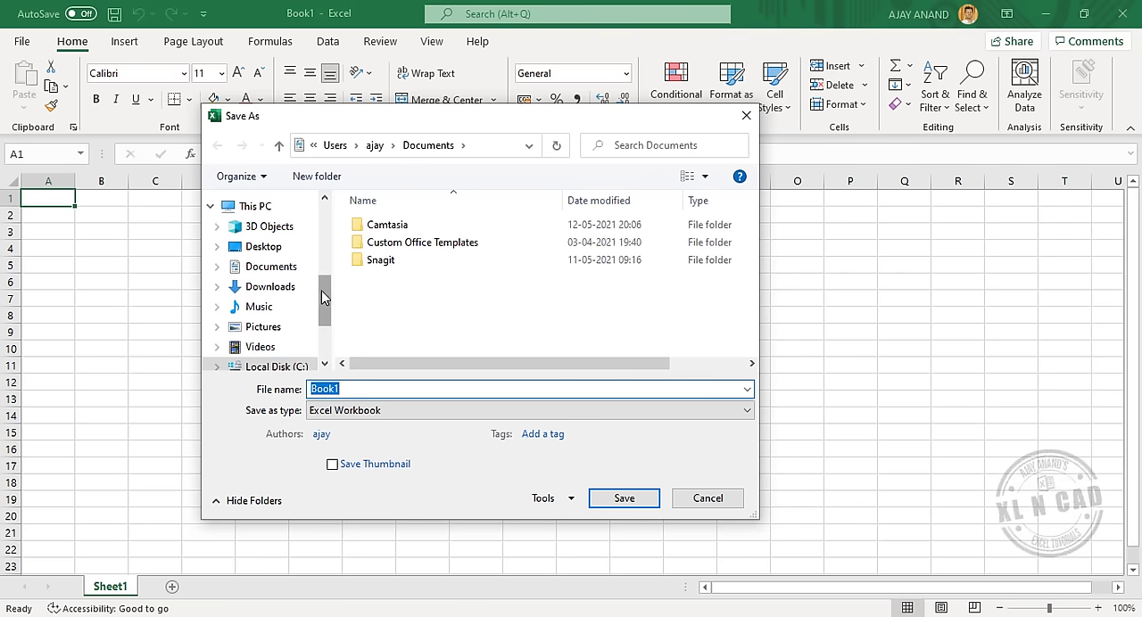
left_click_drag(324, 294, 324, 331)
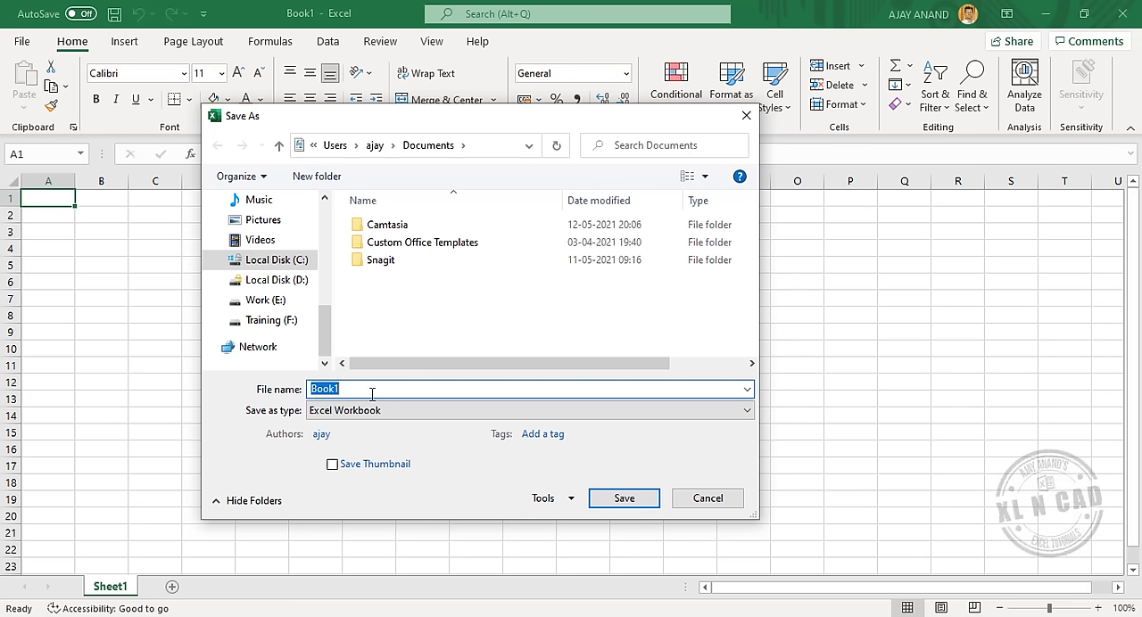
type("Introduction")
left_click(621, 499)
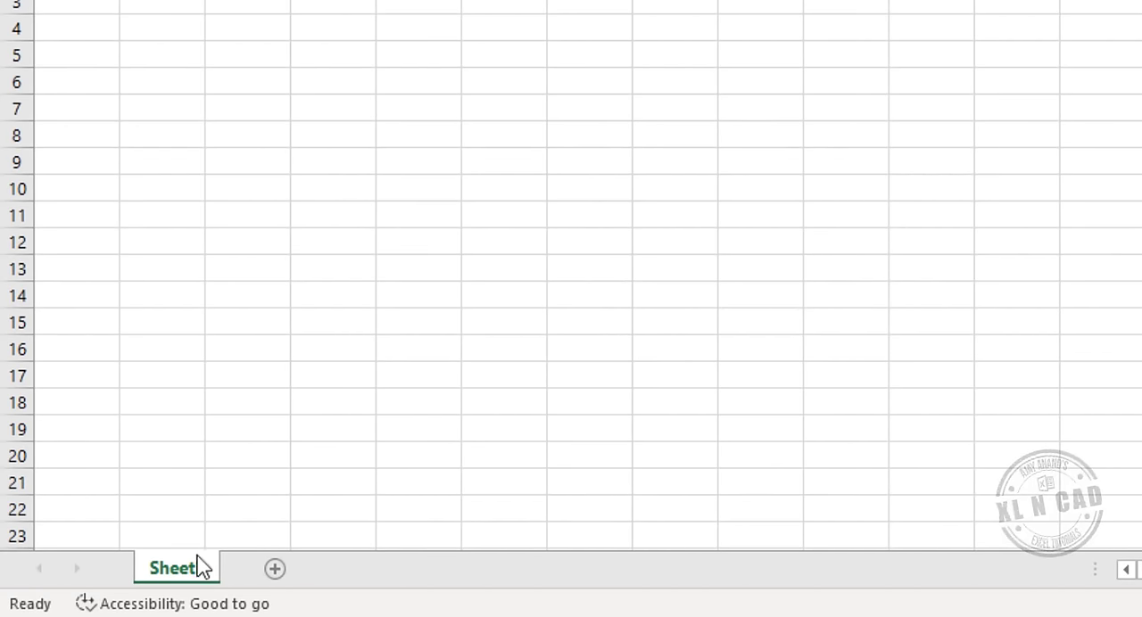
Add two new worksheets after Sheet1 and rename the third sheet Demo.
left_click(276, 576)
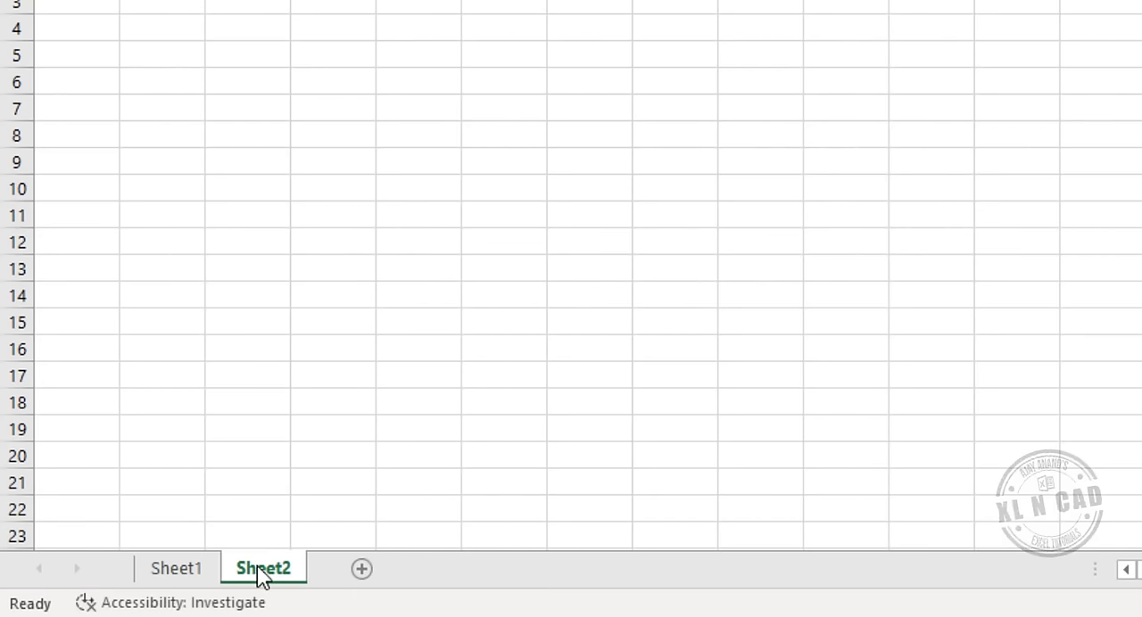
left_click(362, 571)
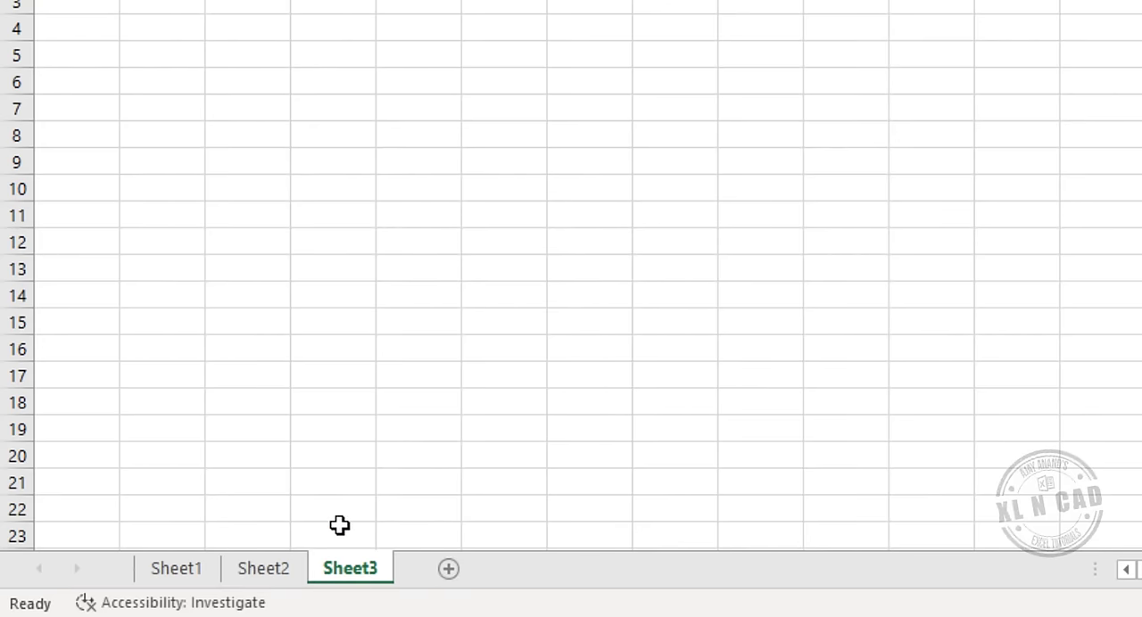
double_click(356, 553)
type("Demo")
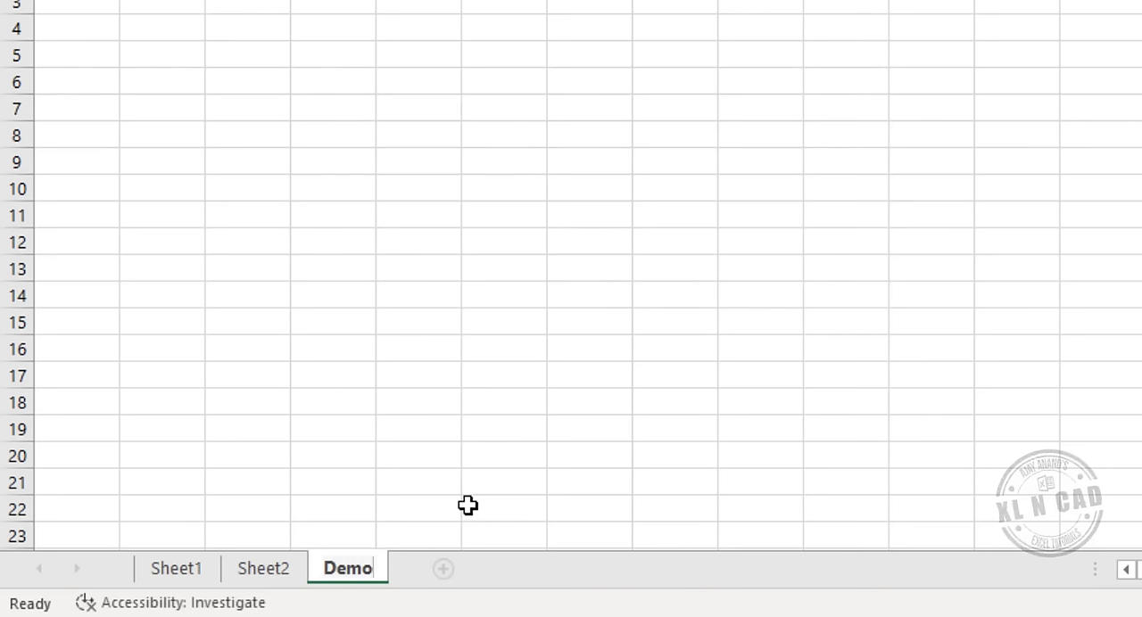
key("Return")
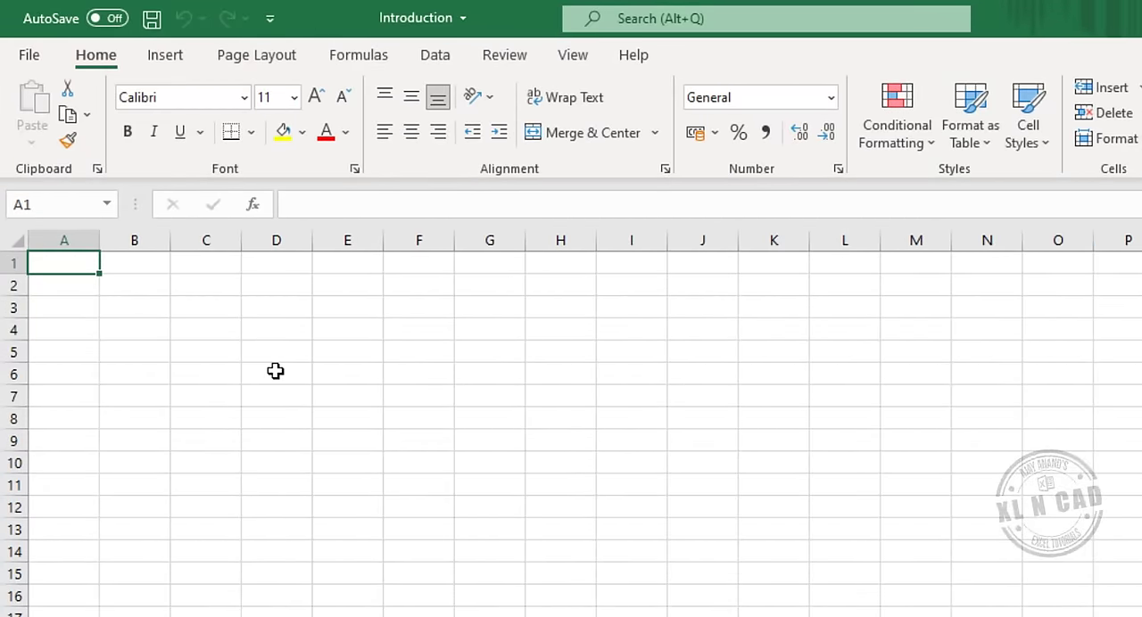
Enter the number 2021 in cell D5 of the Demo sheet.
left_click(275, 352)
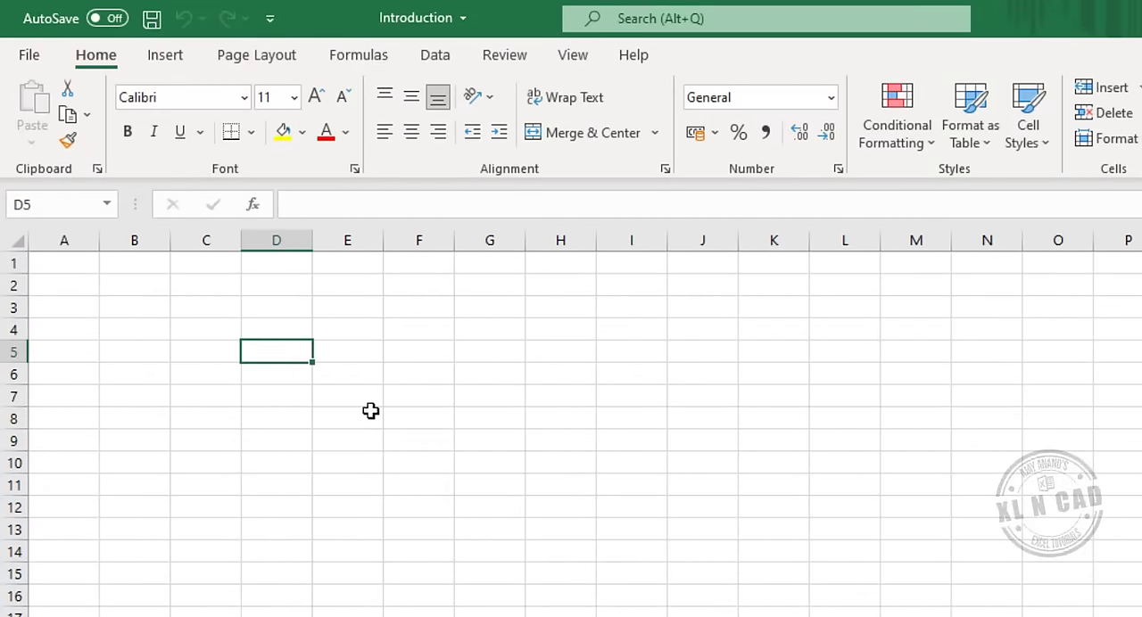
type("2021")
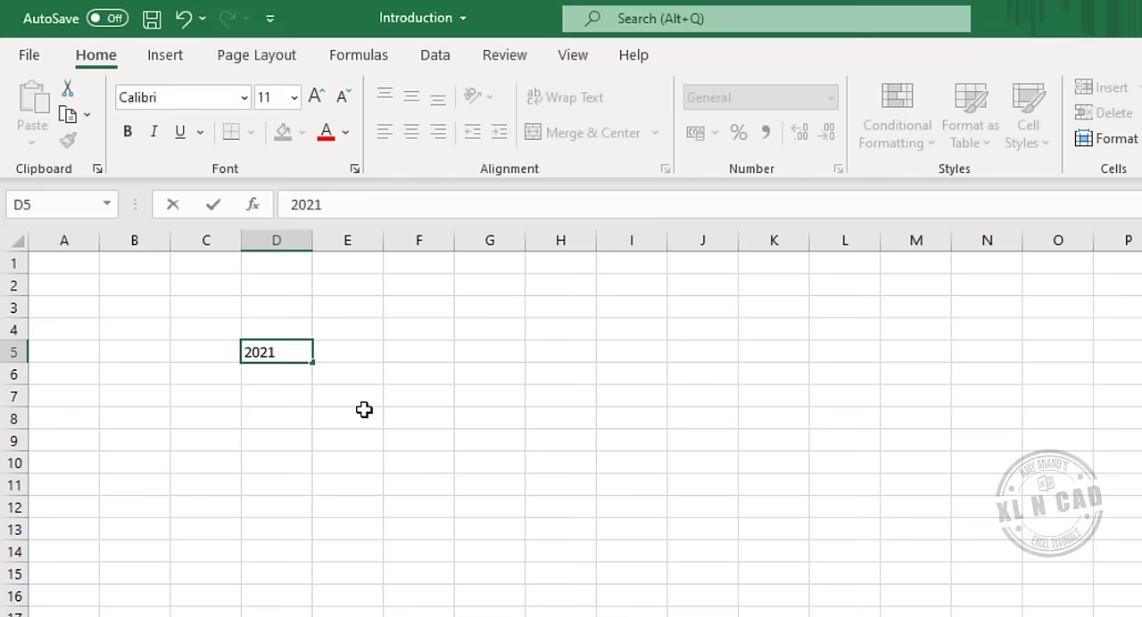
key("Return")
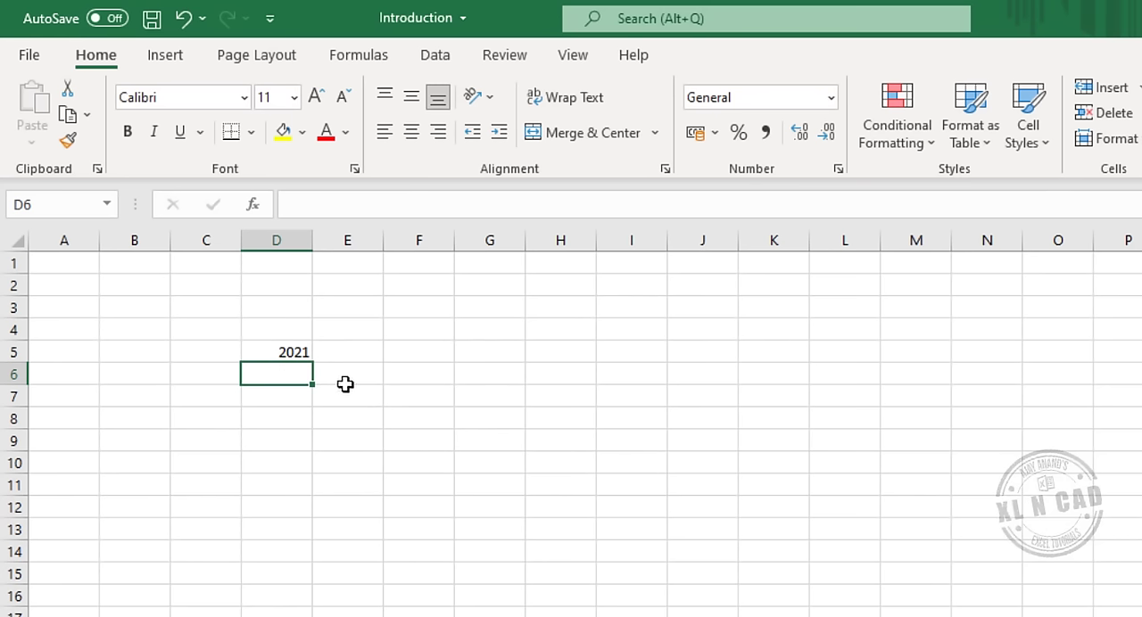
Replace the content of cell D5 with the text Intro.
left_click(259, 352)
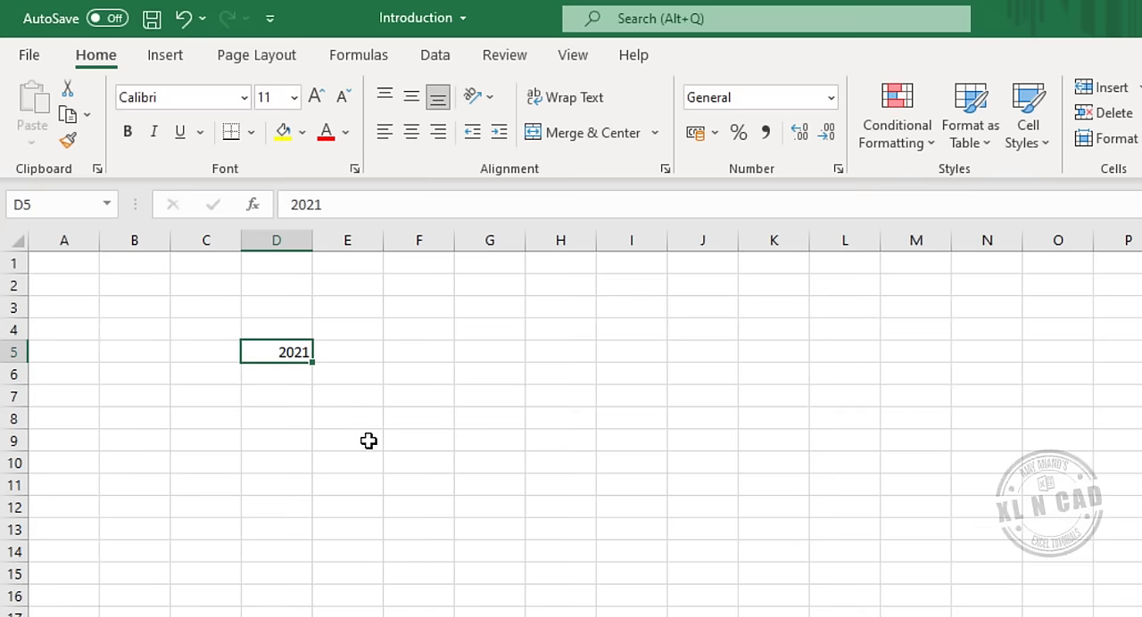
type("Intro")
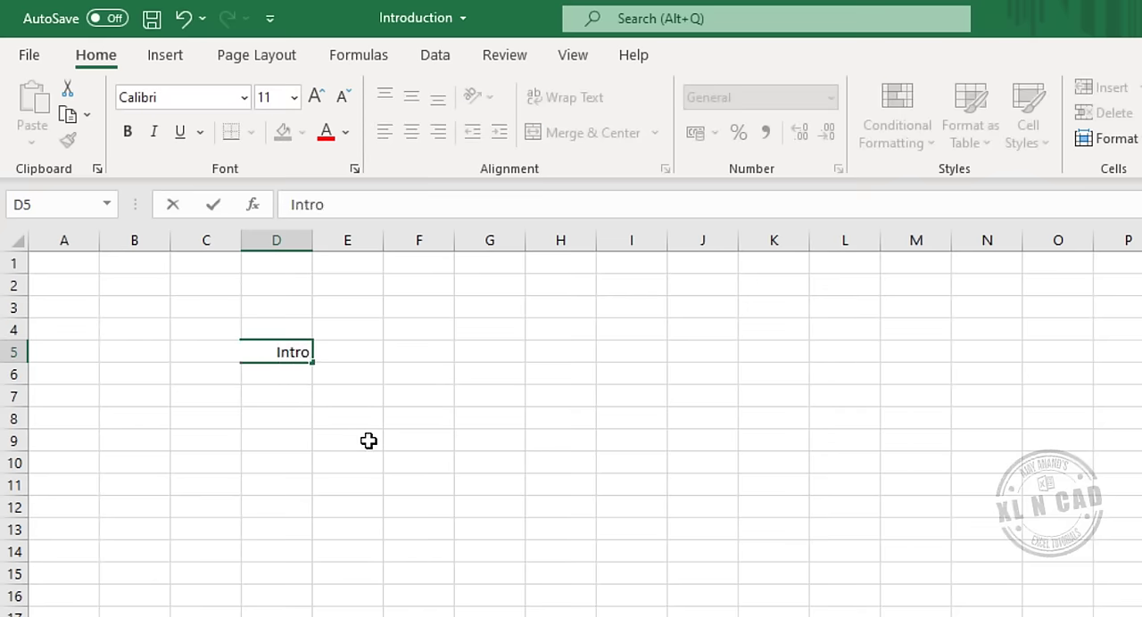
key("Return")
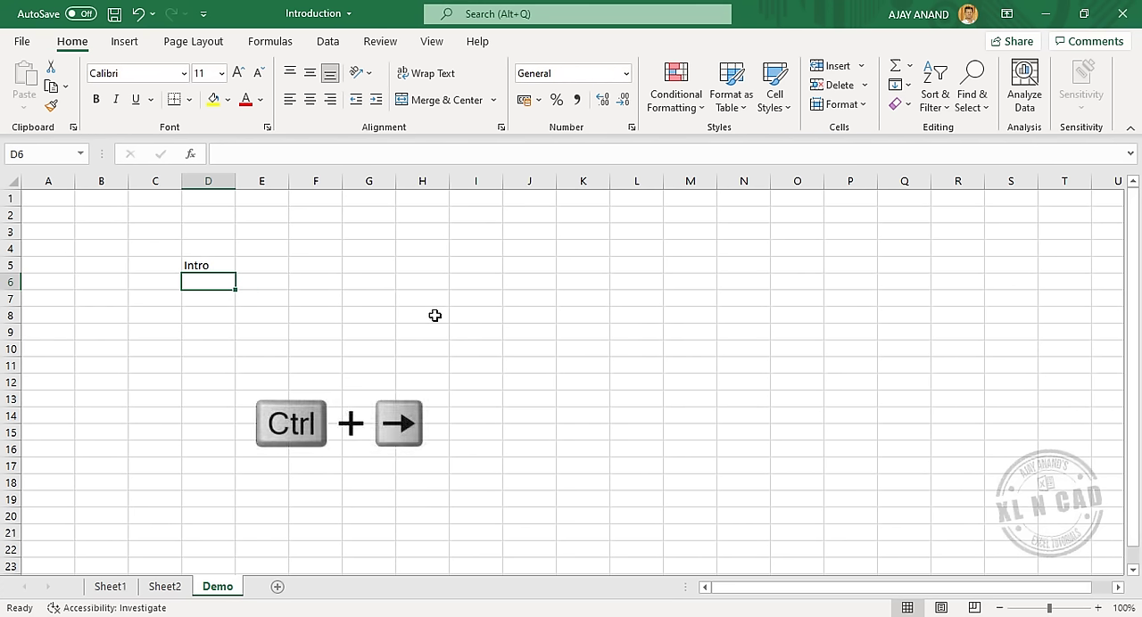
Examine the extent of the Demo sheet at its last column and last row, and return to cell A1.
key("ctrl+Right")
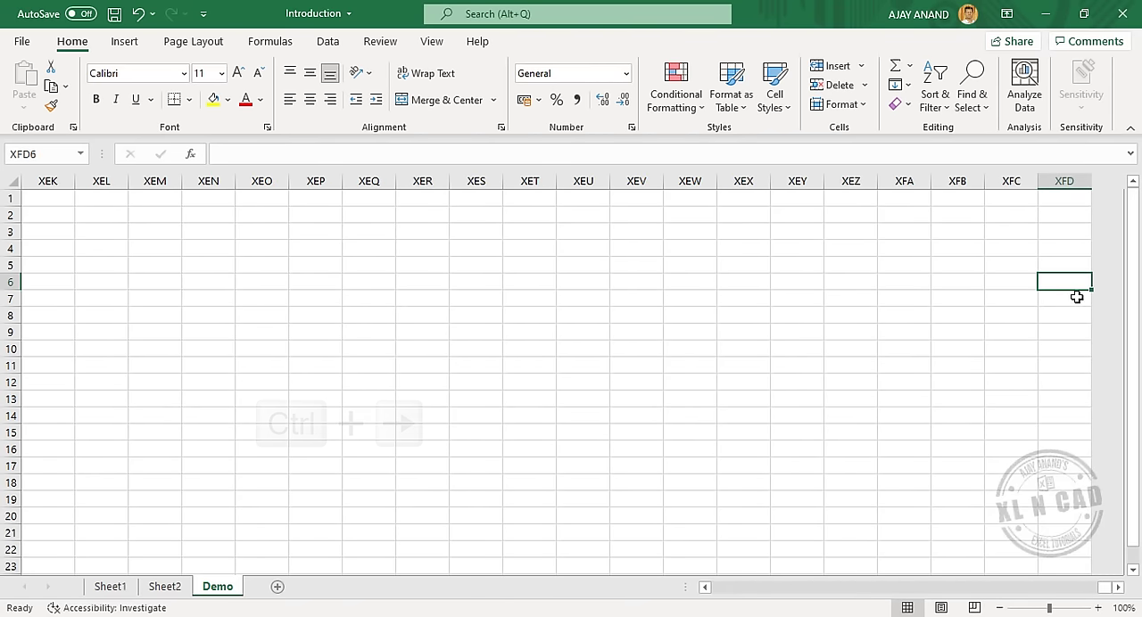
left_click(1113, 588)
left_click(1113, 588)
left_click(1113, 588)
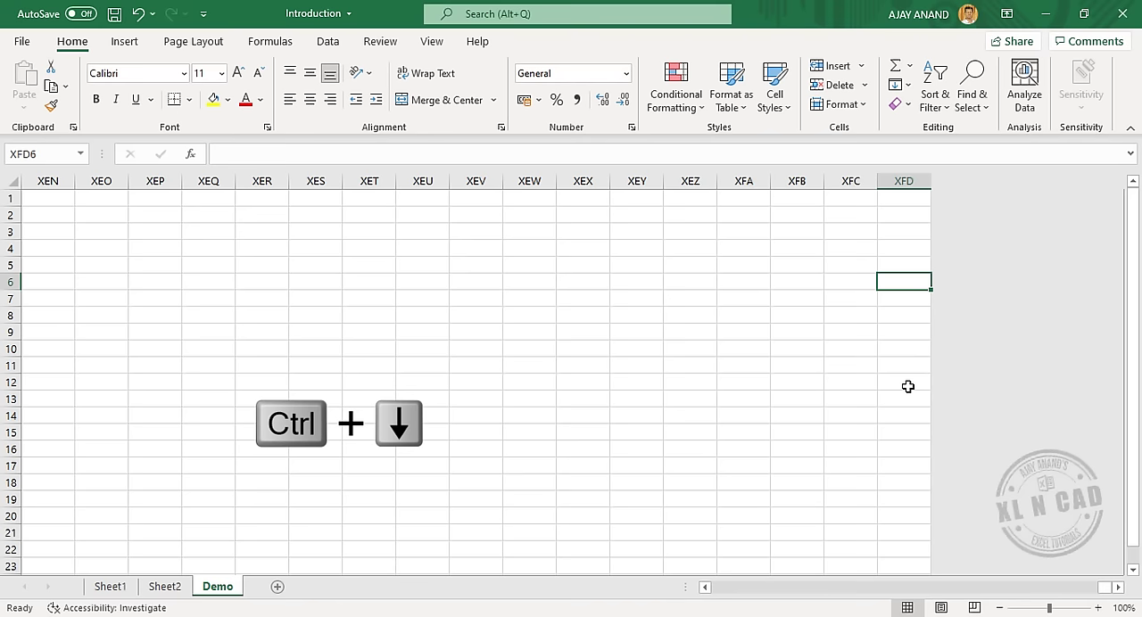
key("ctrl+Down")
scroll(922, 390, "down", 3)
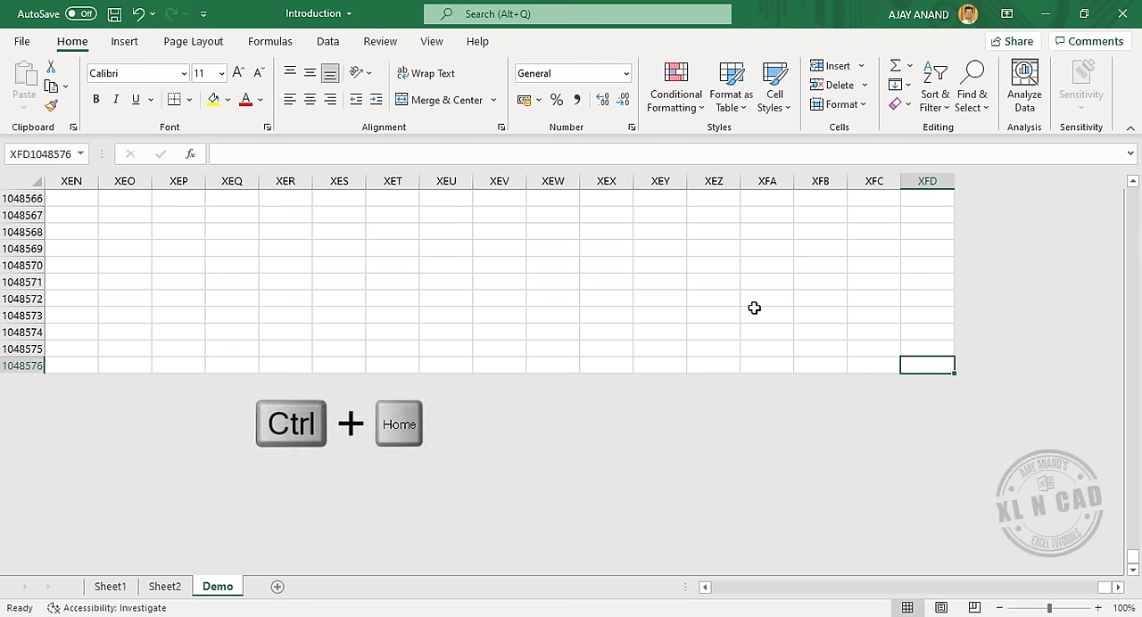
key("ctrl+Home")
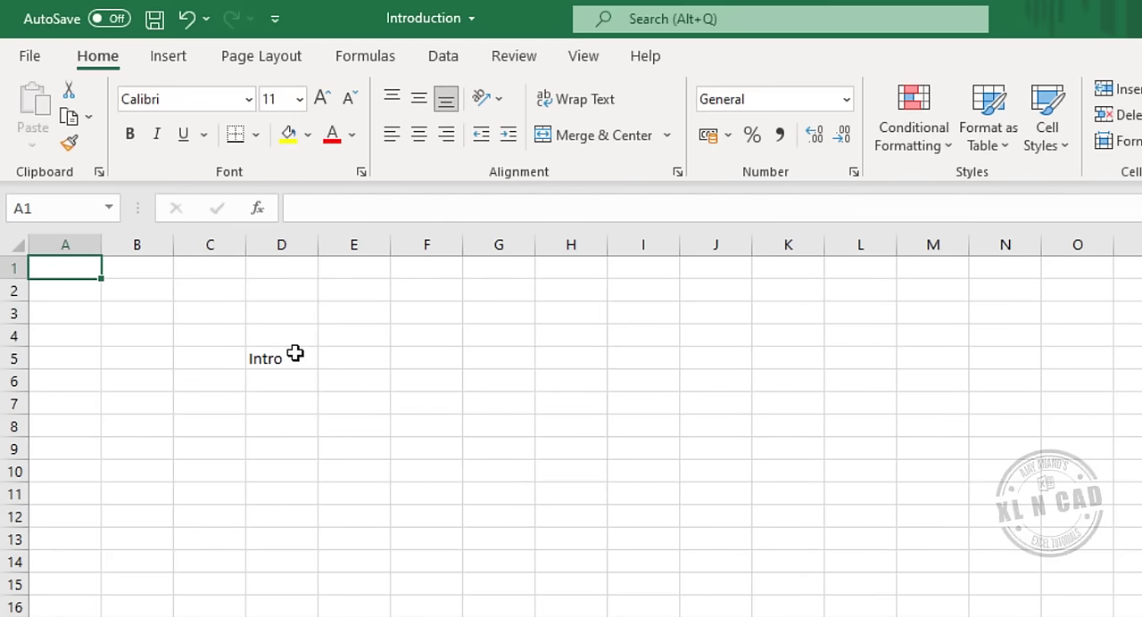
Enter the formula =D5 in cell F5 and select that cell to check its formula.
left_click(292, 359)
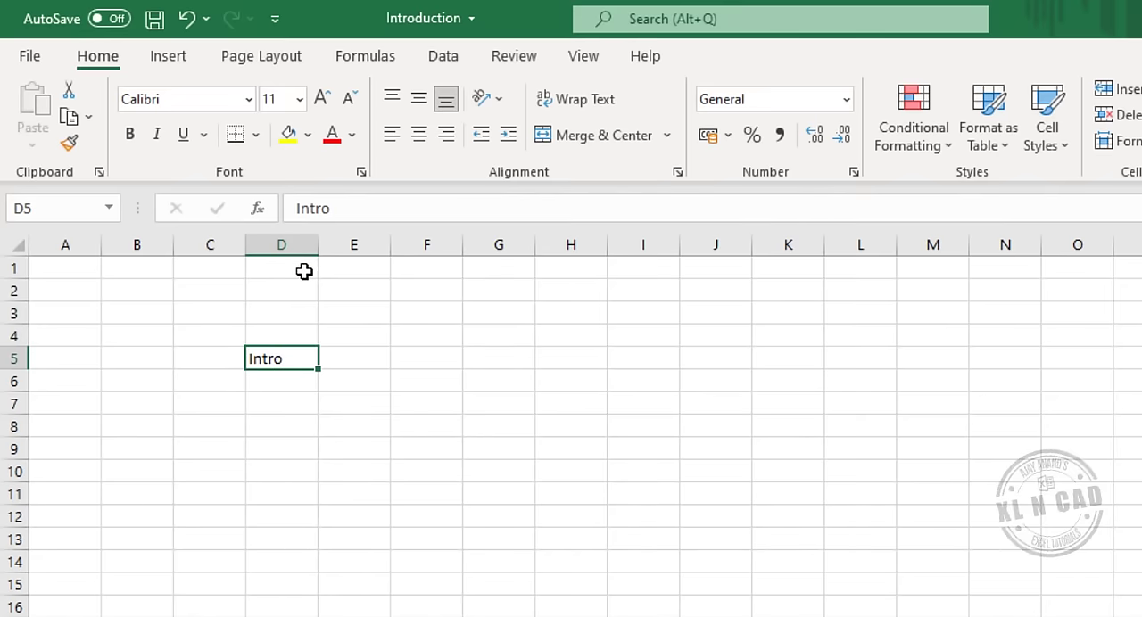
left_click(422, 359)
type("=")
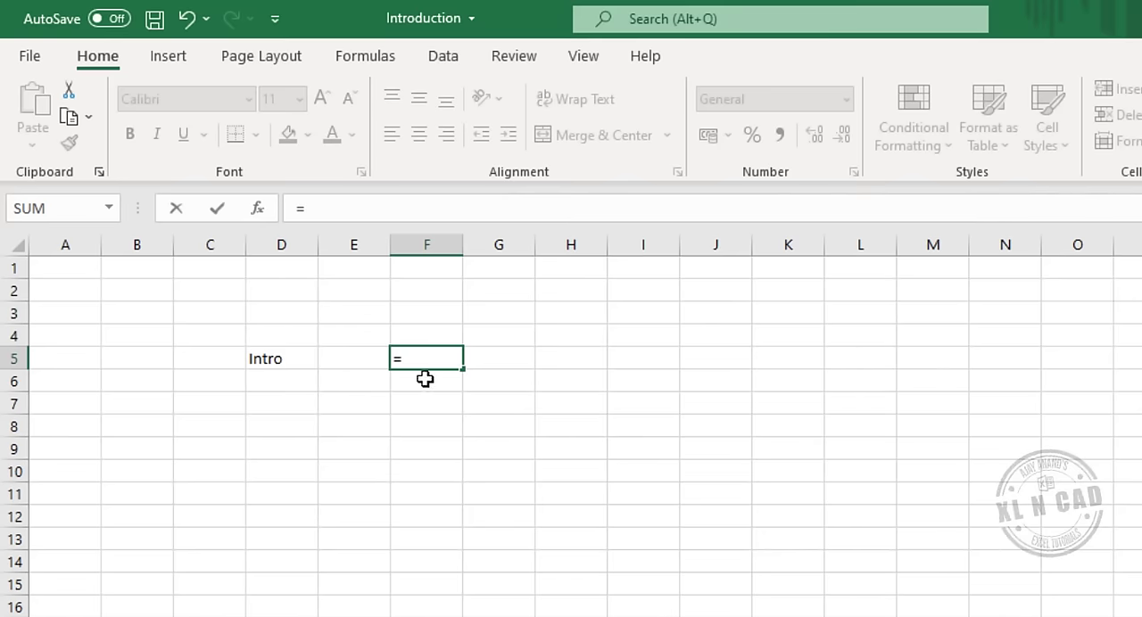
left_click(294, 360)
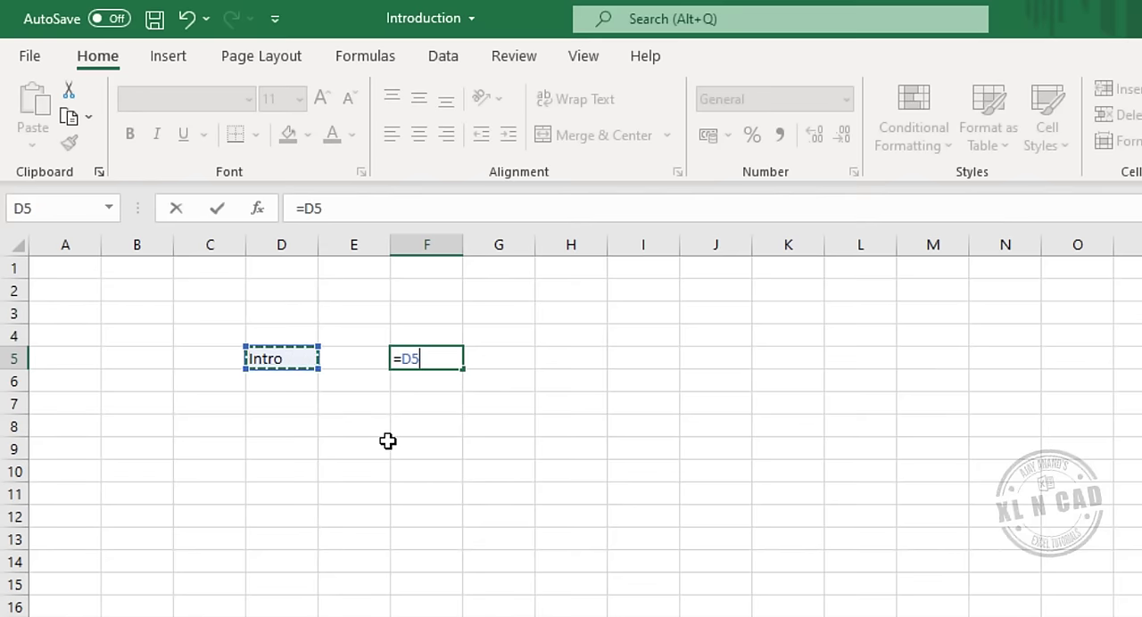
key("Return")
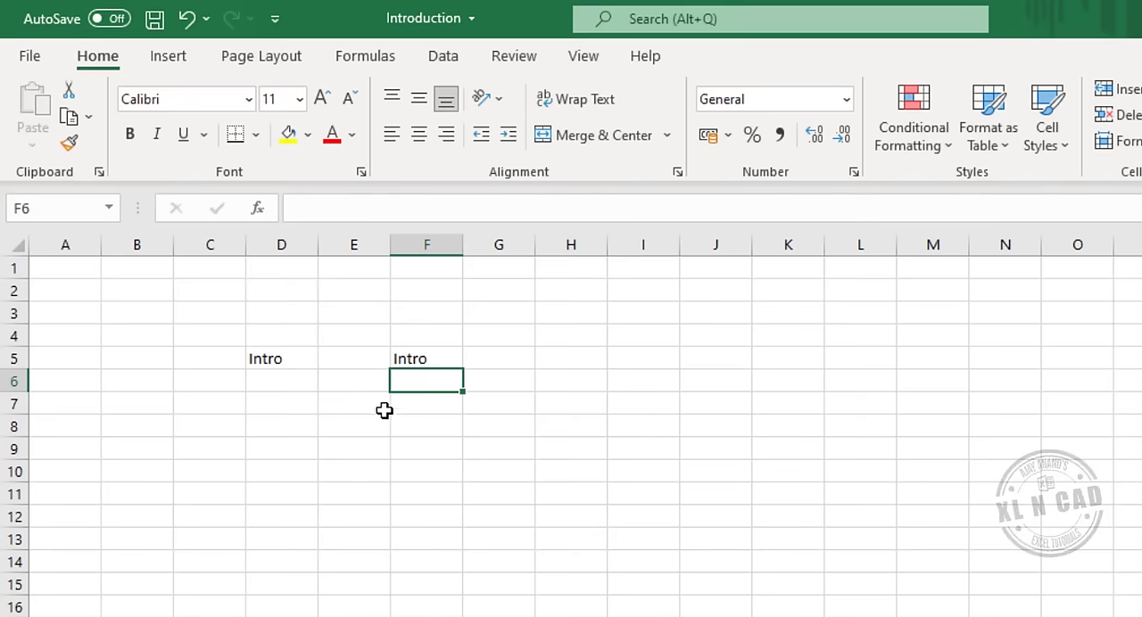
left_click(439, 358)
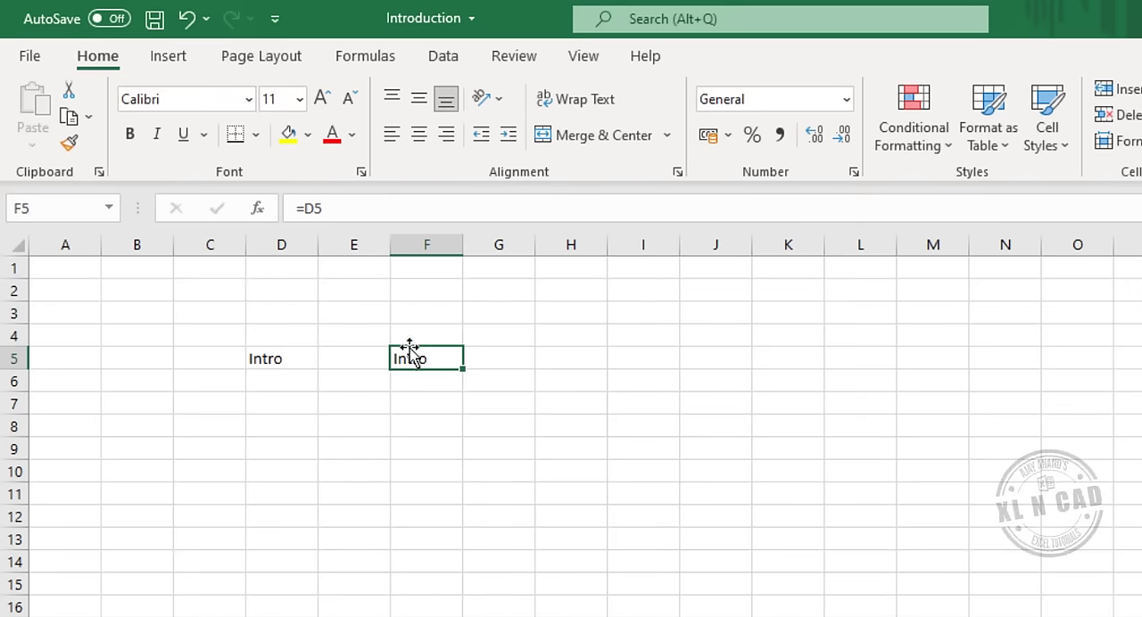
Change the text in cell D5 to Demo and check the linked cell F5.
left_click(282, 355)
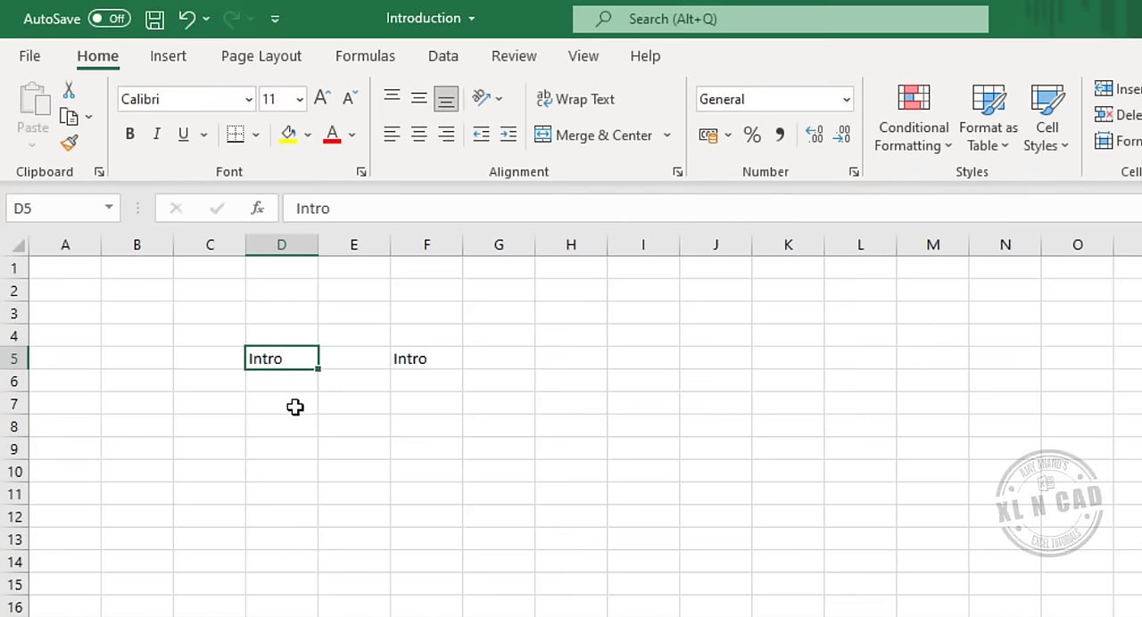
type("Demo")
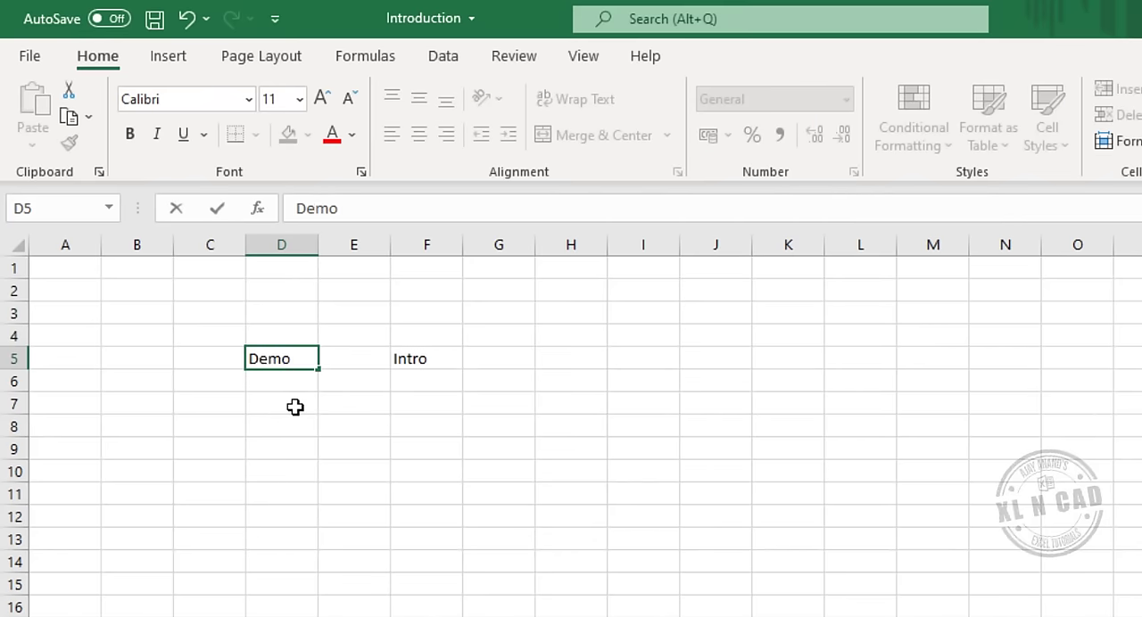
key("Return")
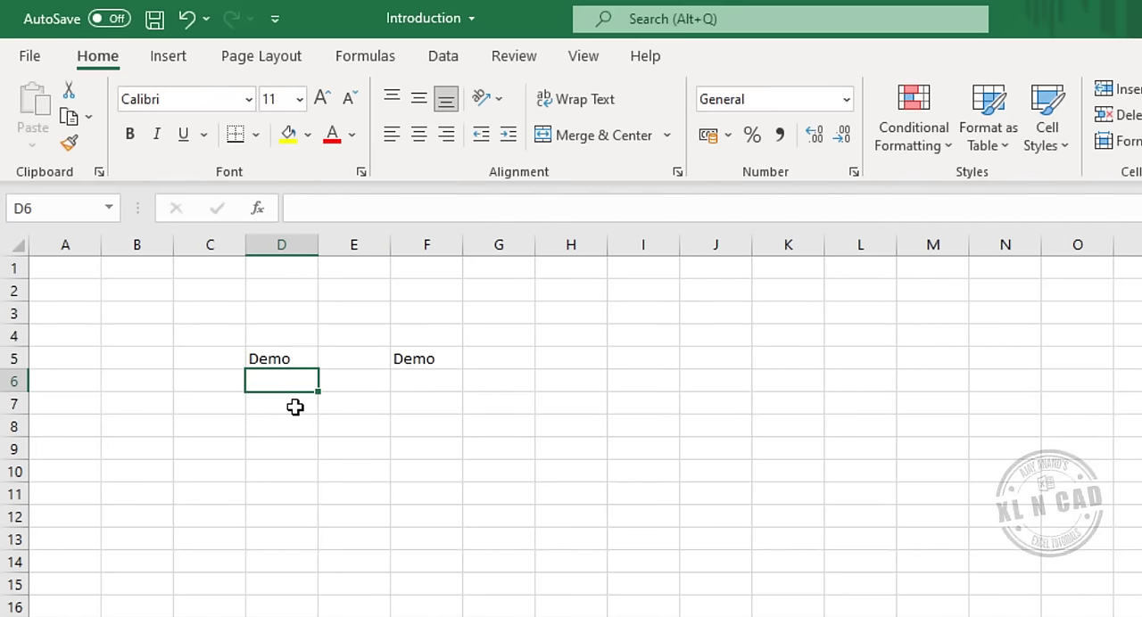
left_click(435, 358)
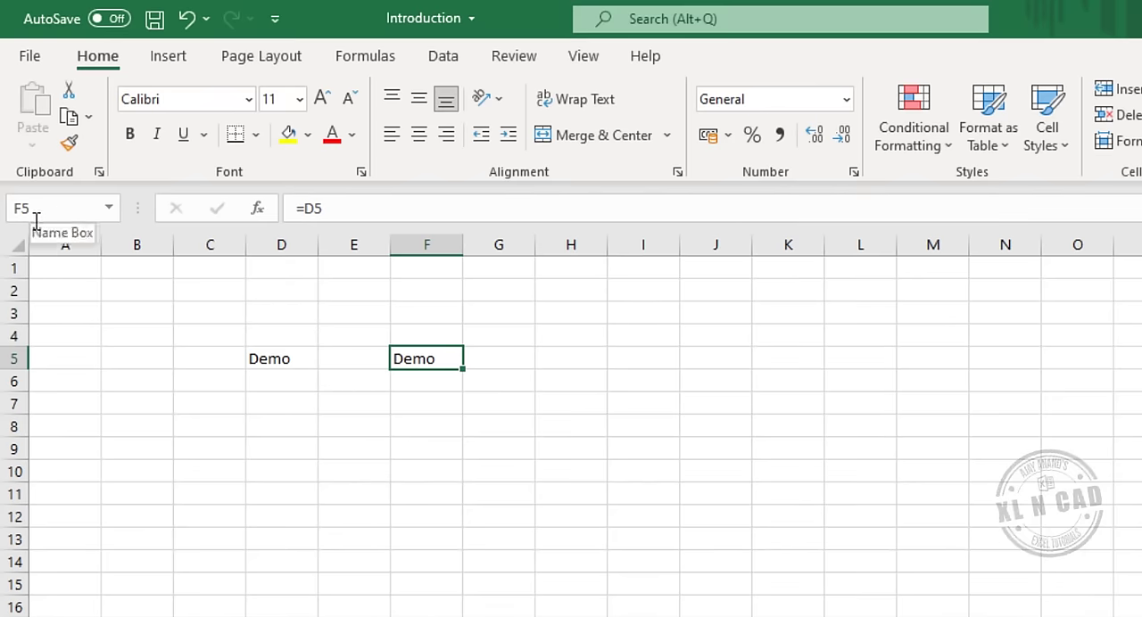
Jump to cell E100 by its cell address and return to cell A1 the same way.
left_click(215, 444)
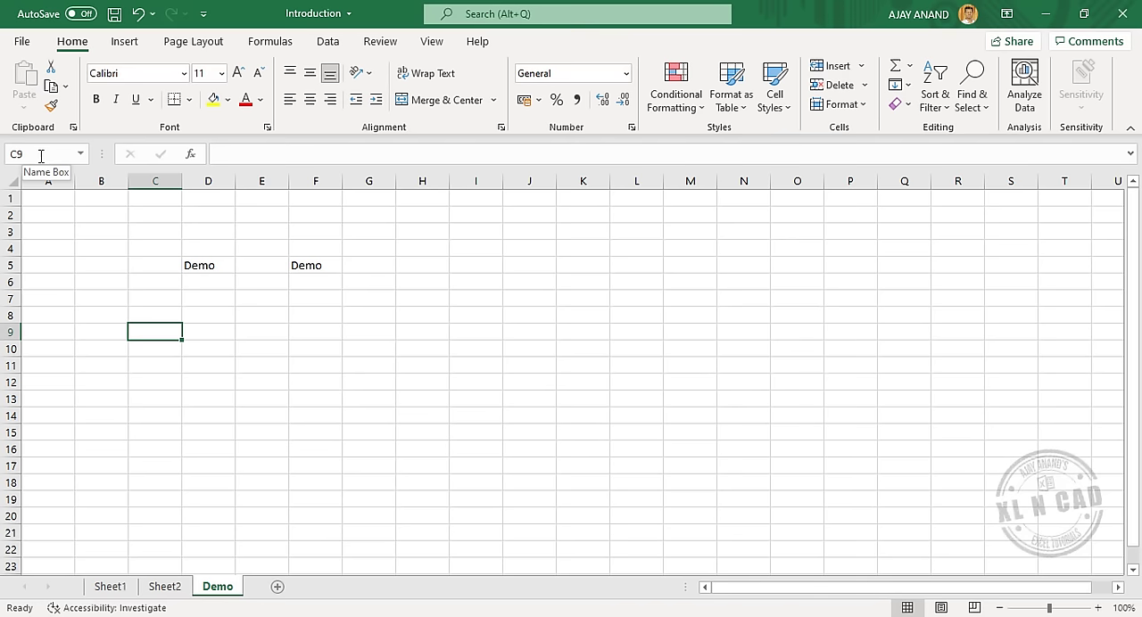
left_click(43, 156)
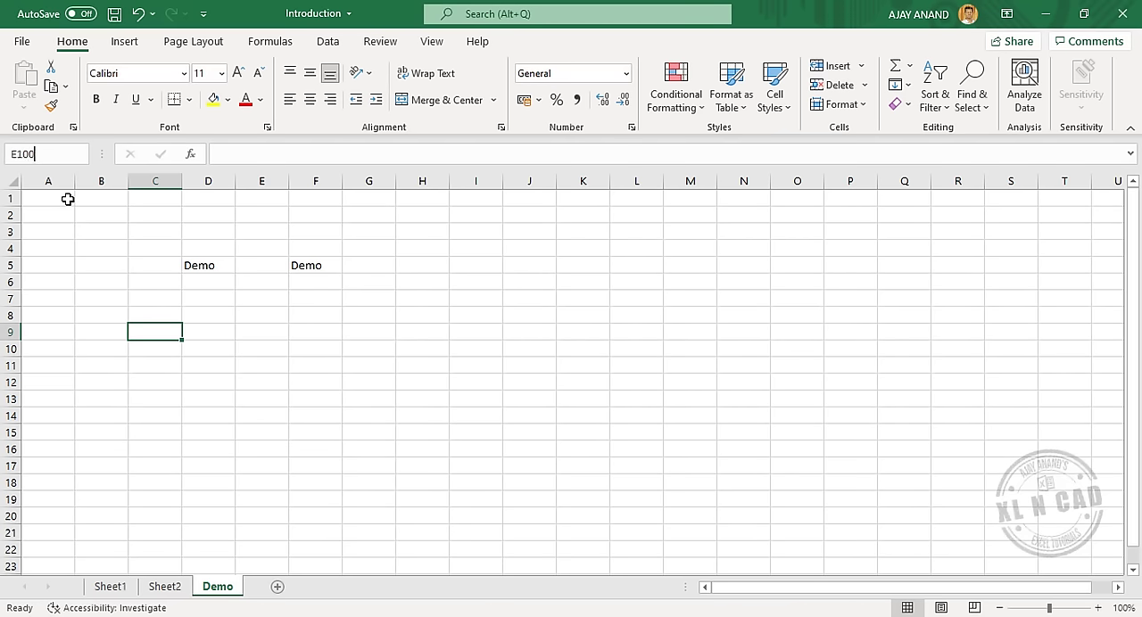
key("Return")
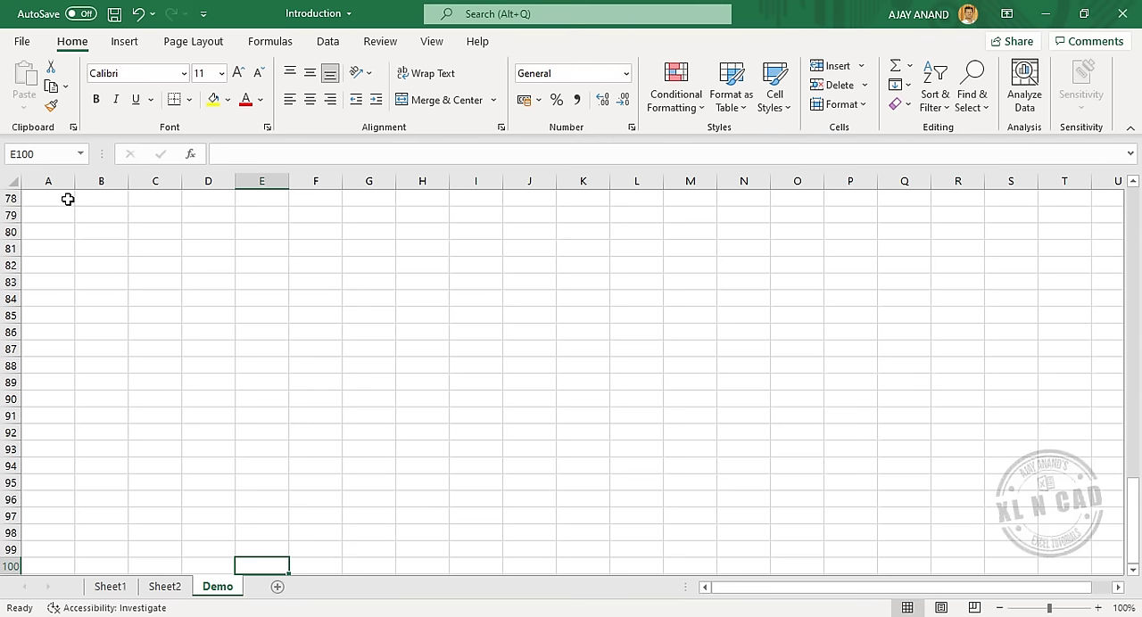
scroll(267, 303, "down", 5)
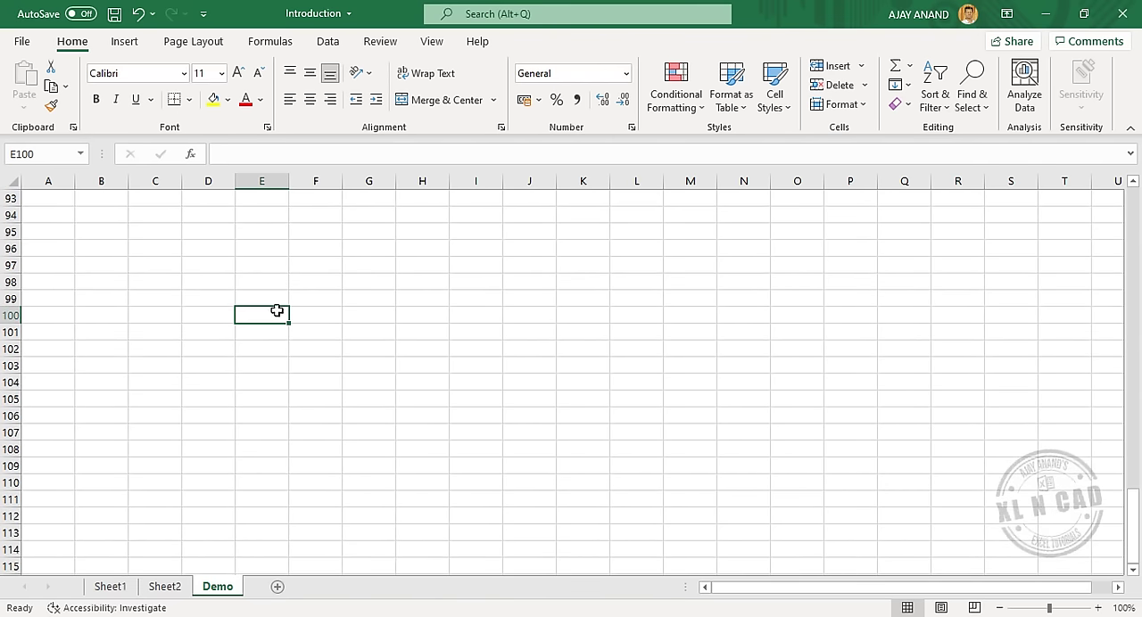
left_click(48, 153)
type("A1")
key("Return")
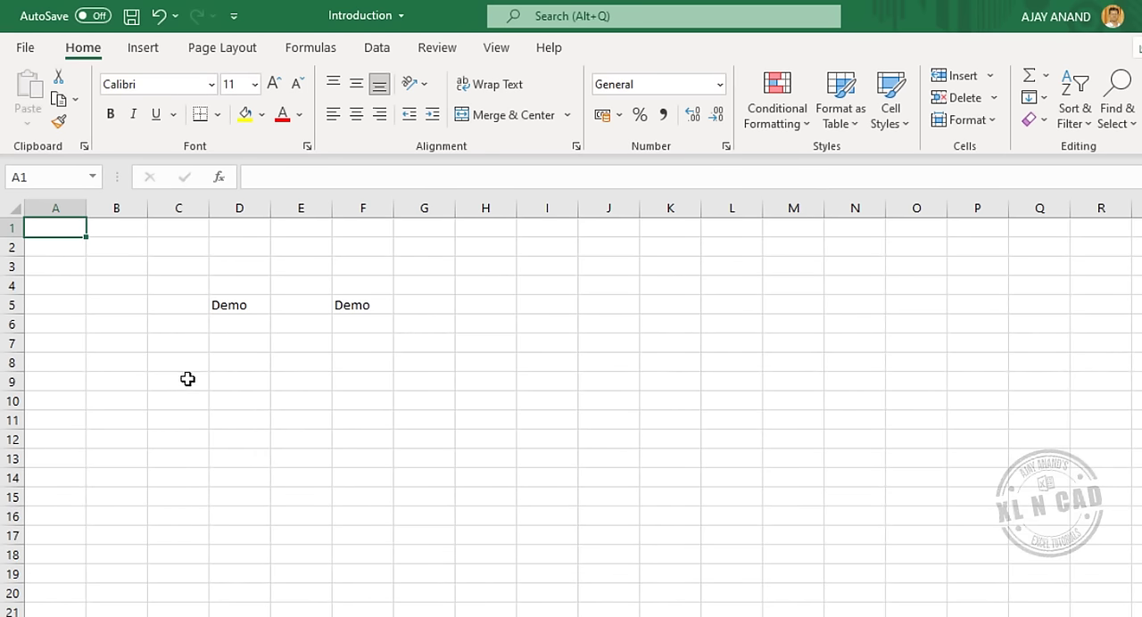
Select the range C8:E14, draft the range reference =C8:E14 in cell D16, and cancel the entry.
left_click_drag(176, 361, 311, 477)
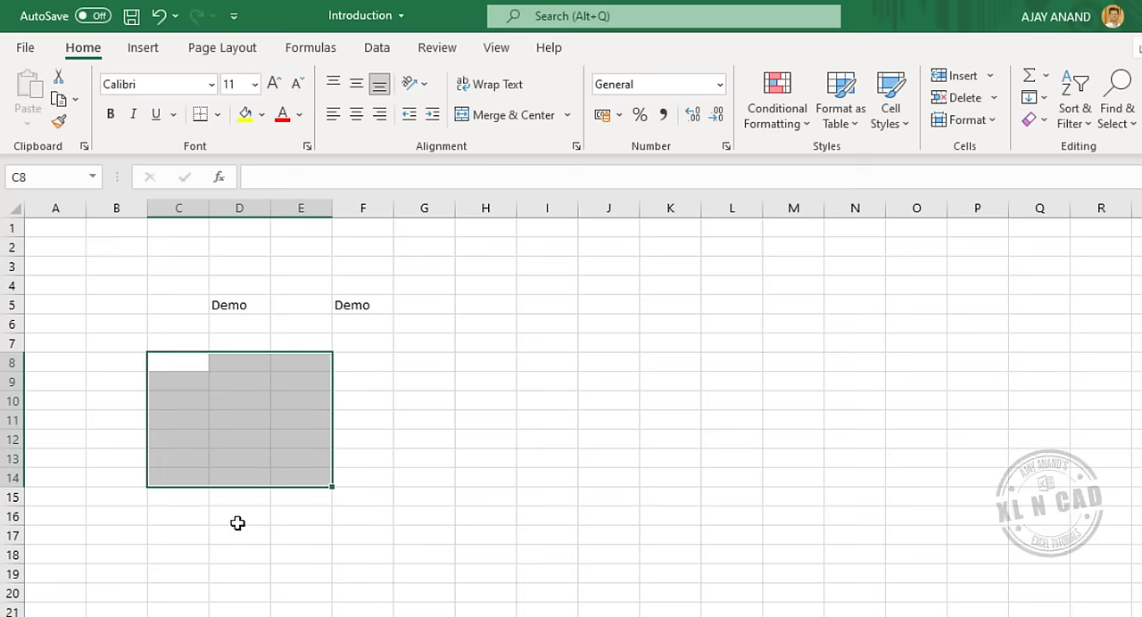
left_click(235, 520)
type("C8:E14")
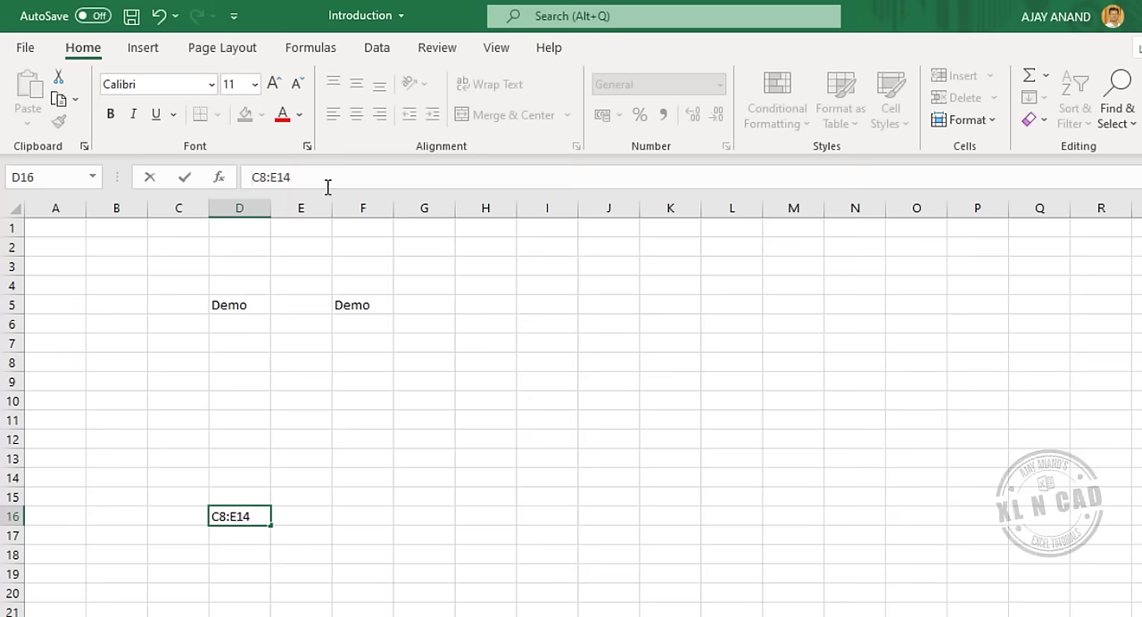
type("=")
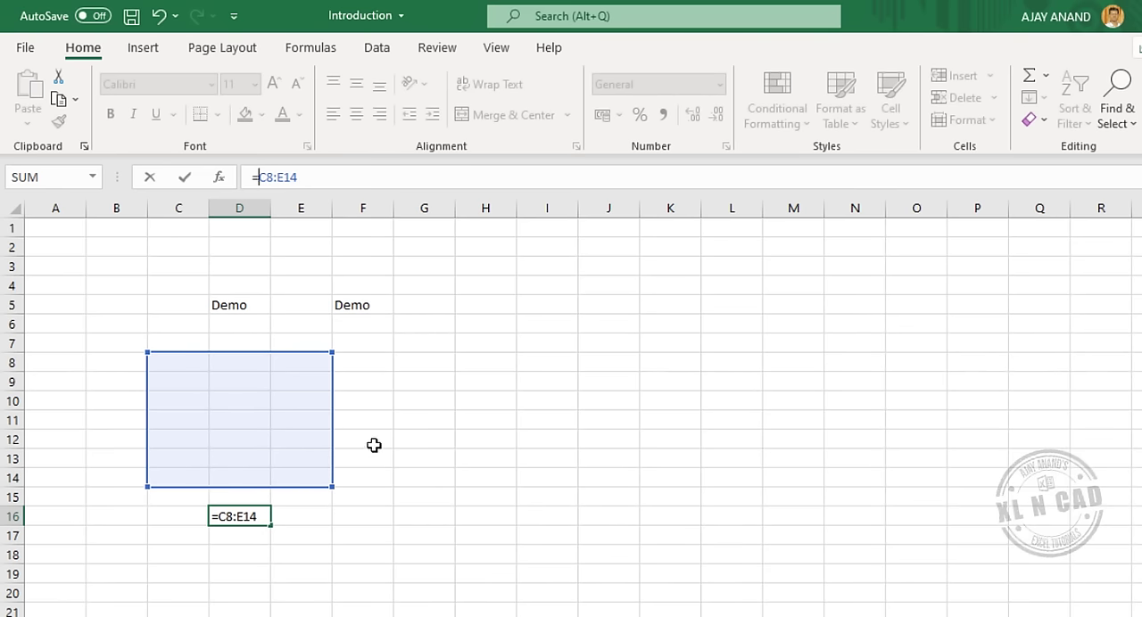
key("Escape")
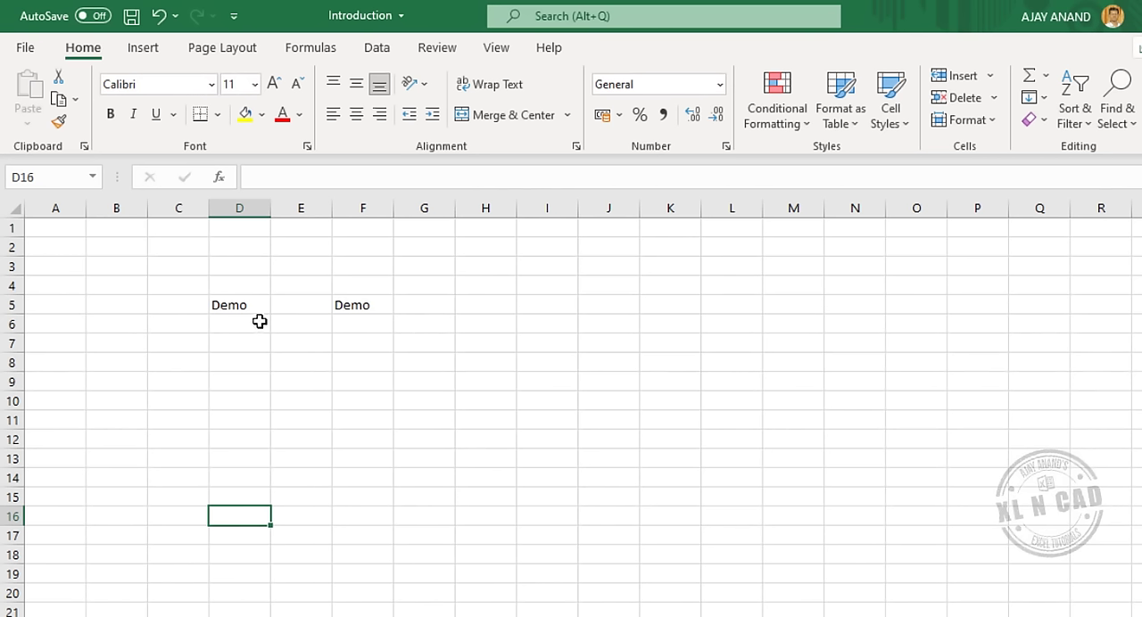
Move the Demo text from cell D5 directly to cell B12 on the sheet.
left_click(249, 305)
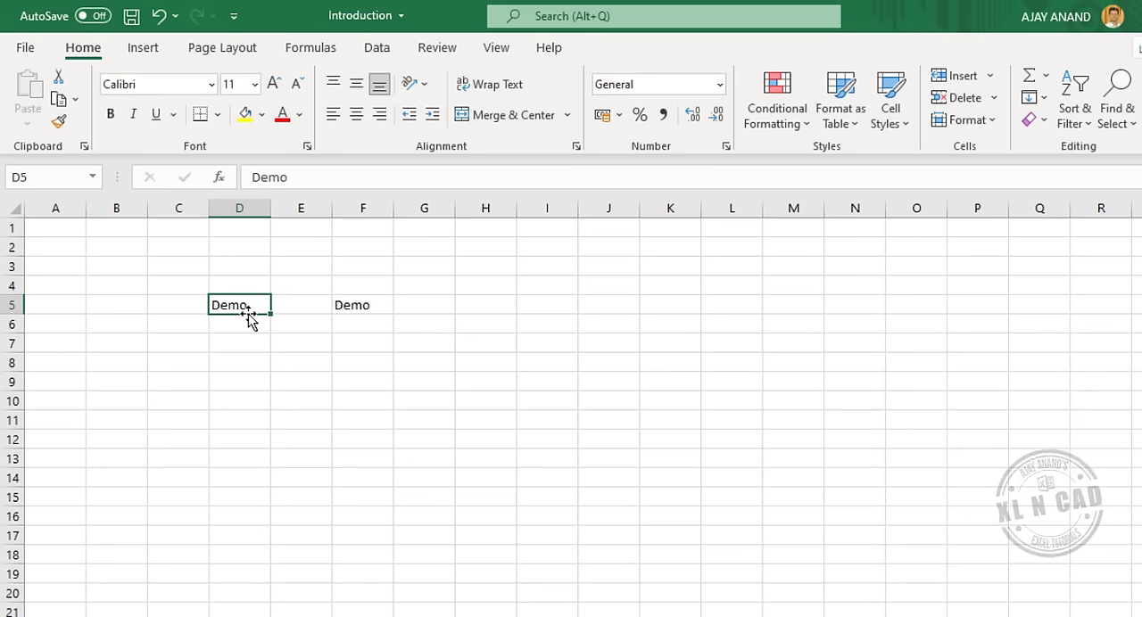
left_click_drag(250, 314, 138, 448)
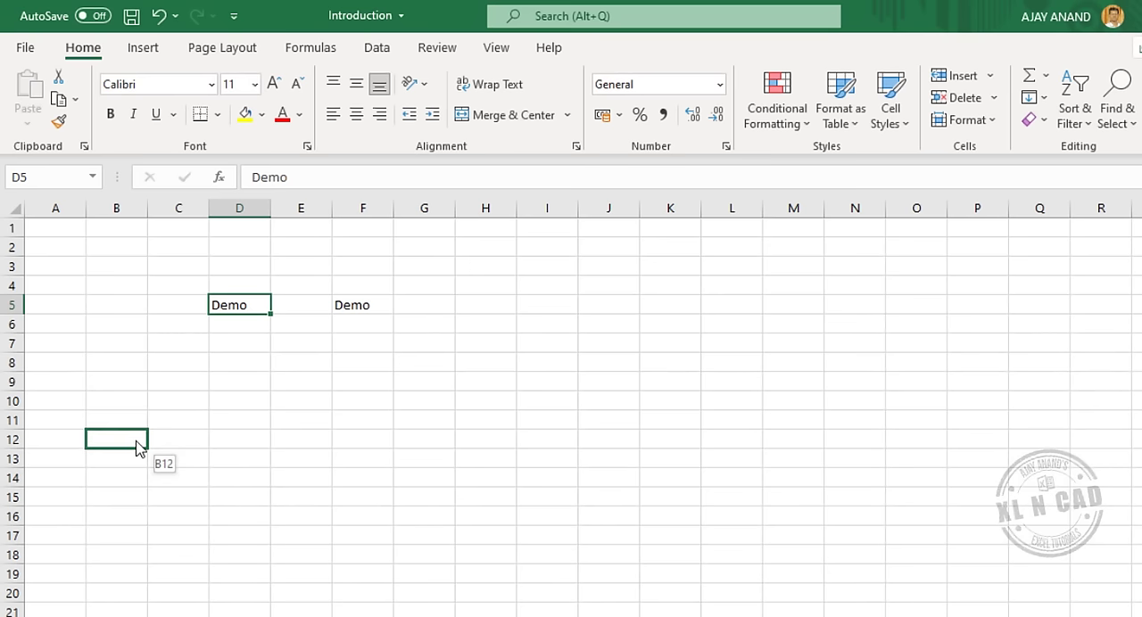
left_click_drag(139, 448, 139, 446)
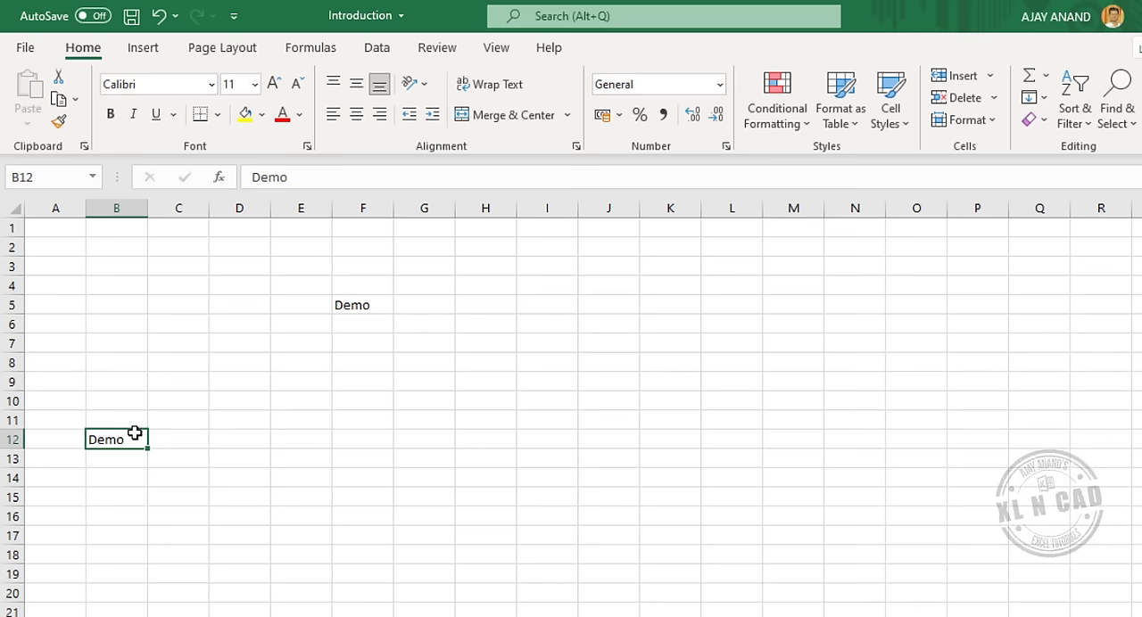
Cut the Demo text from cell B12 and paste it into cell C6.
right_click(137, 437)
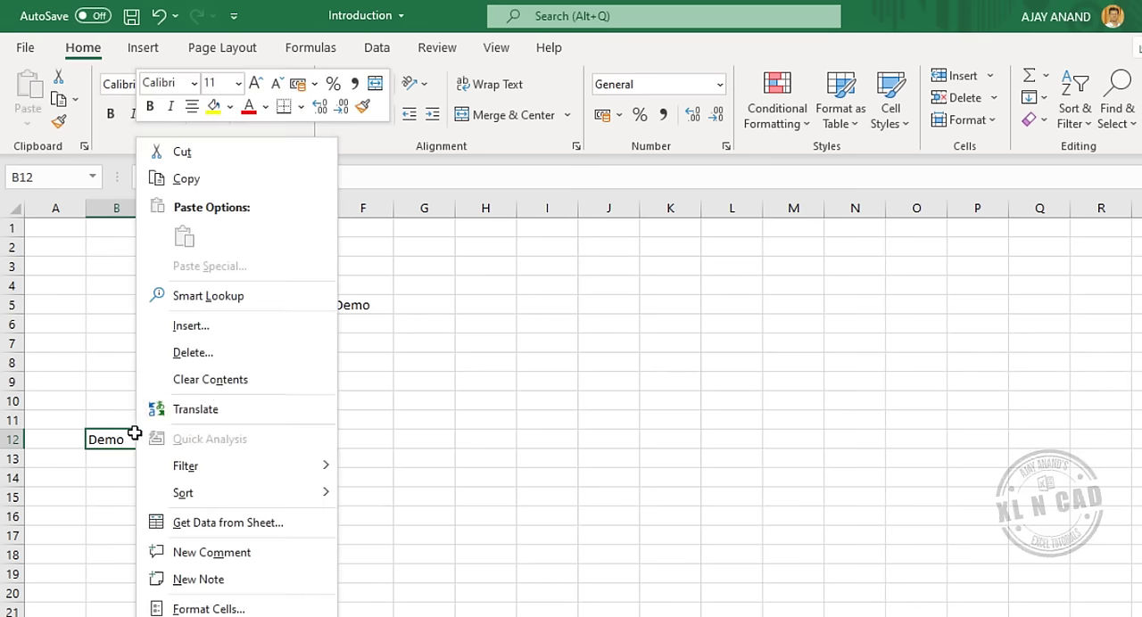
left_click(219, 159)
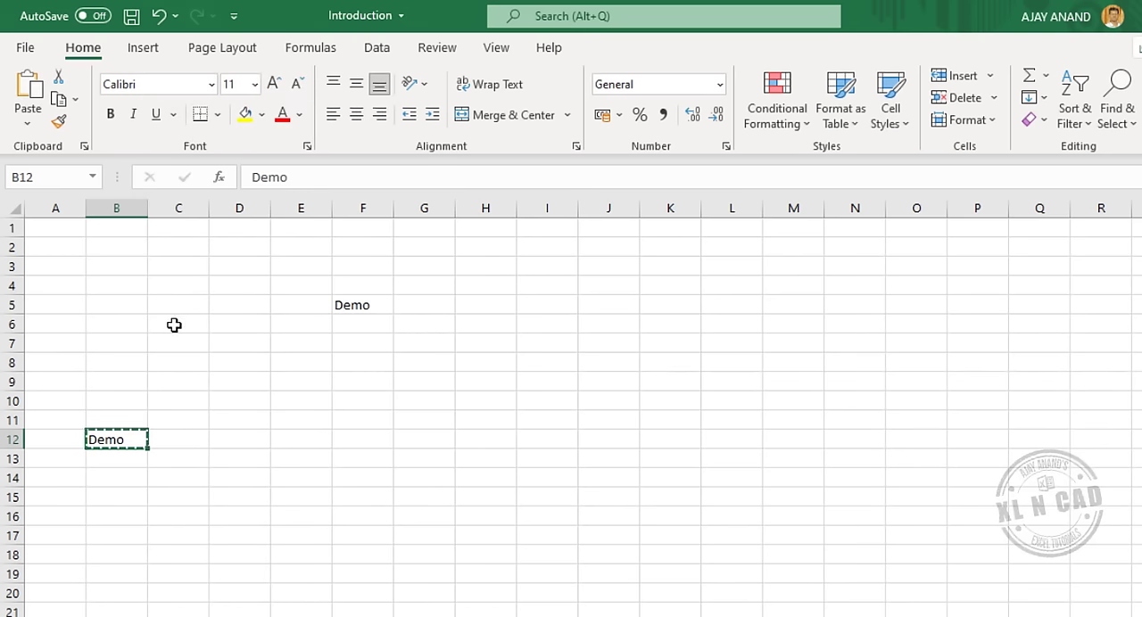
left_click(180, 324)
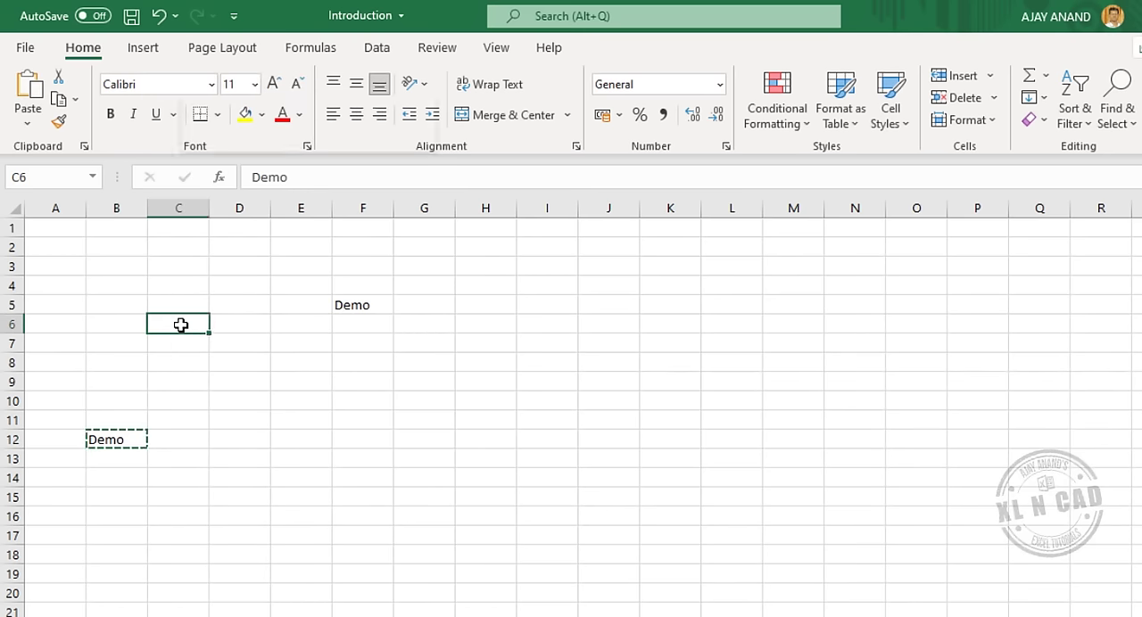
right_click(180, 325)
left_click(228, 266)
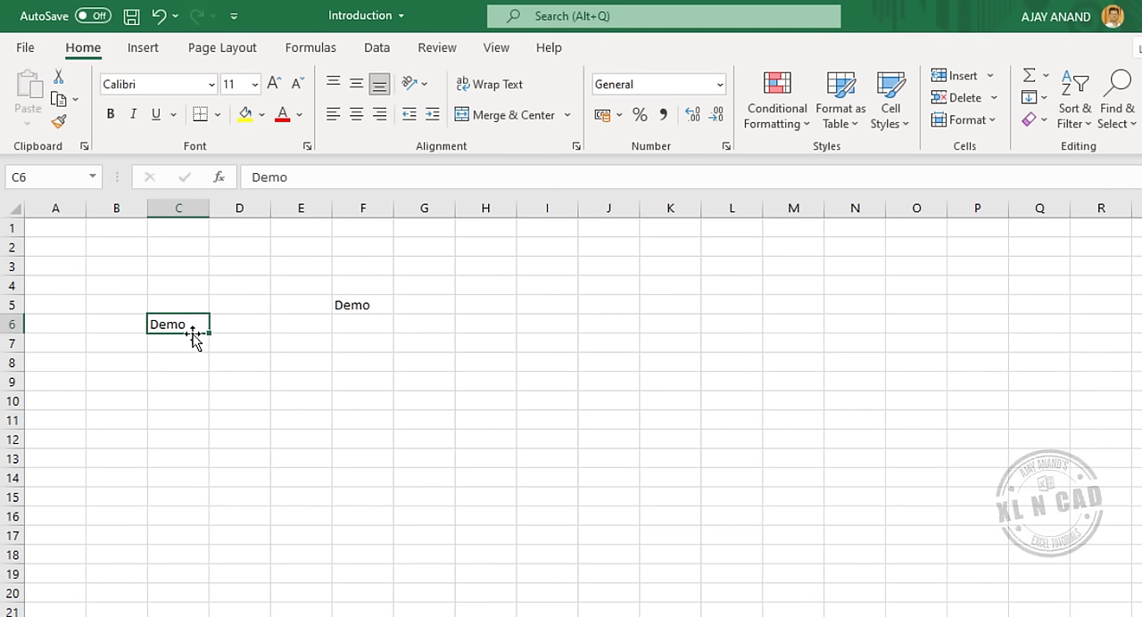
Copy the Demo text from cell C6 directly to cell E12, keeping the original in place.
left_click_drag(194, 336, 283, 443)
key("ctrl")
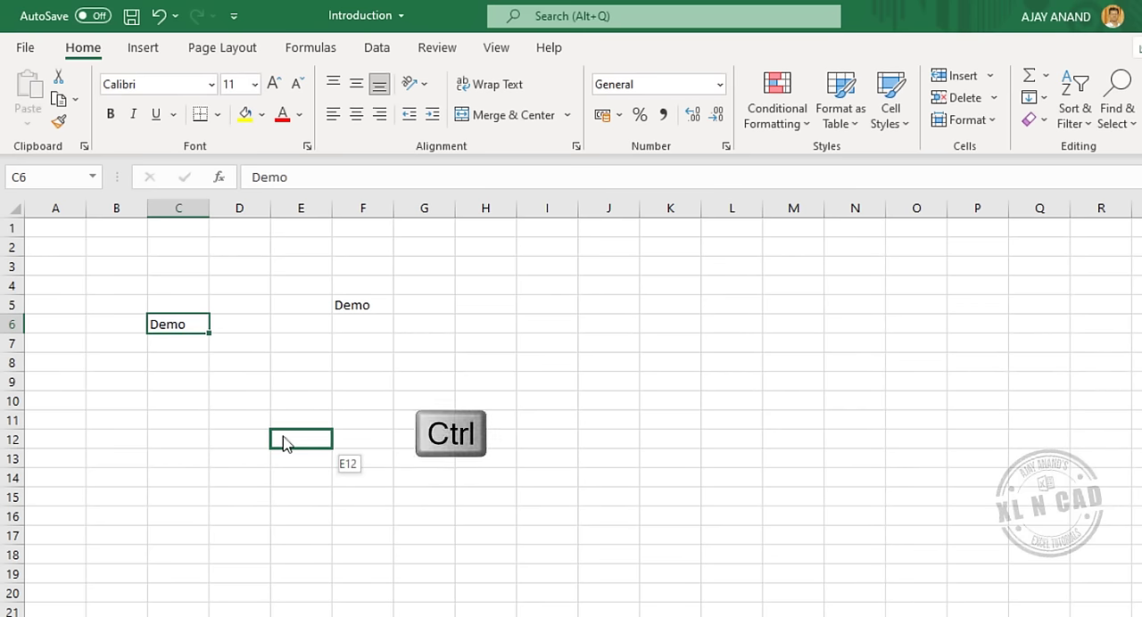
left_click_drag(284, 443, 285, 439)
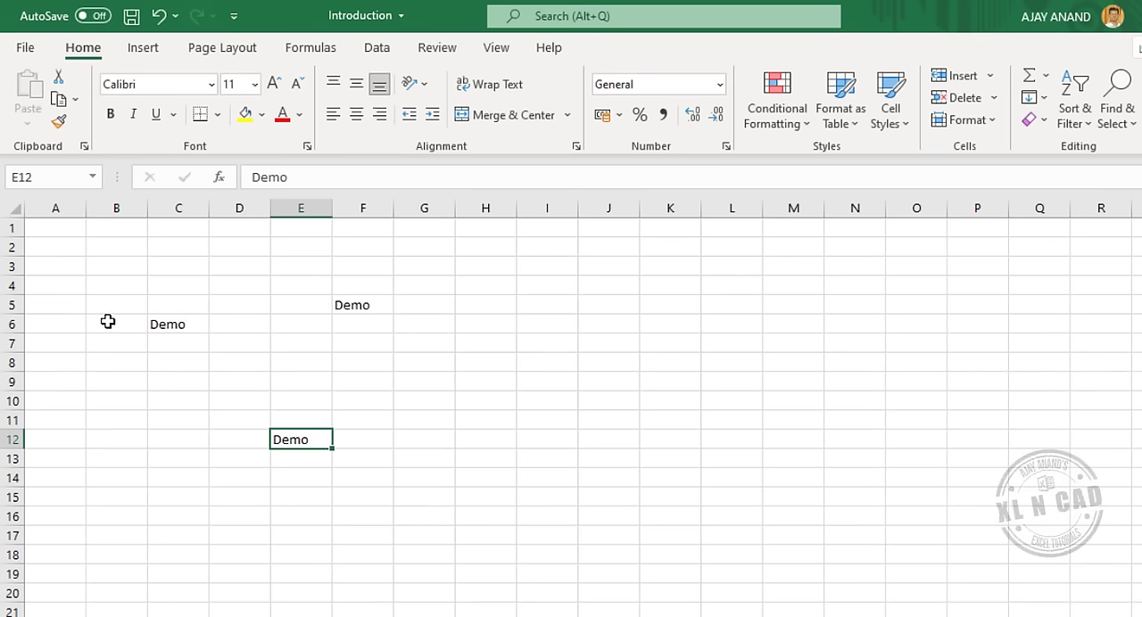
Enter the number 2018 in cell B6, beside the Demo text.
left_click(107, 323)
type("2018")
key("Return")
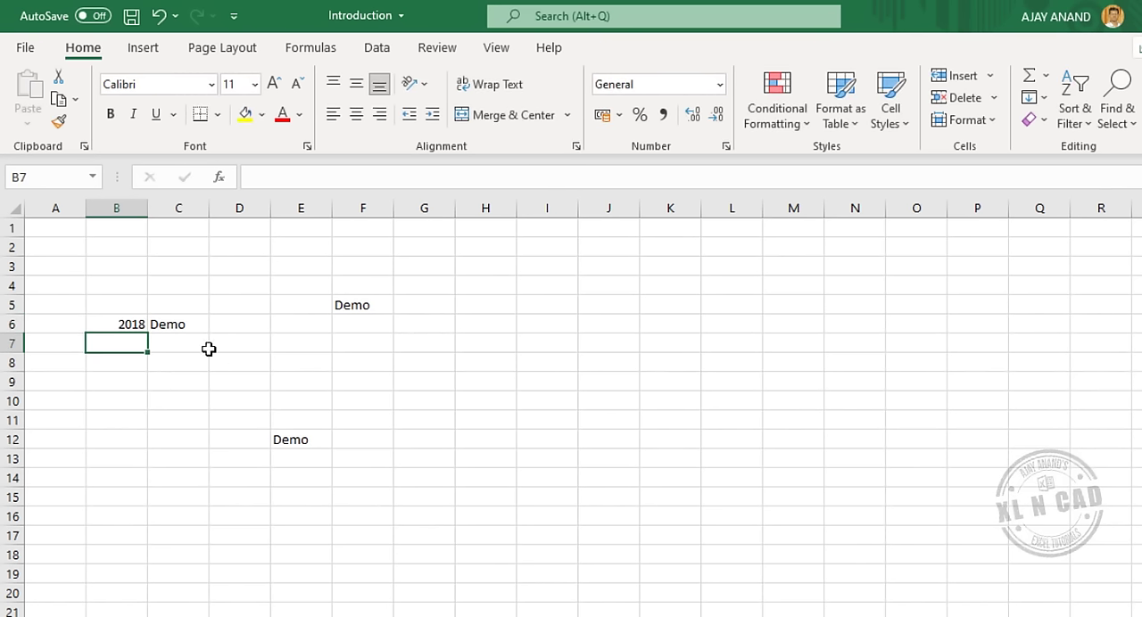
Copy the range B6:C6 to B16:C16 and select cell B6.
left_click_drag(109, 321, 172, 524)
key("ctrl")
left_click(223, 540)
left_click(133, 323)
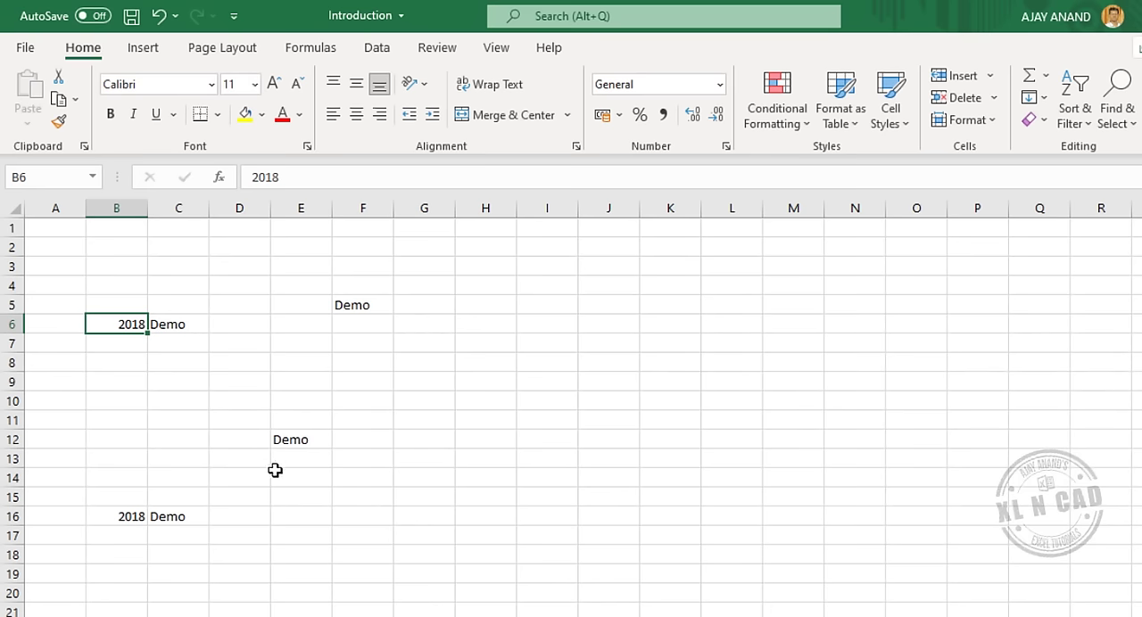
Fill Demo from cell E12 down to E17 and across row 12 from C12 to G12, and from D12 up to D8.
left_click(306, 437)
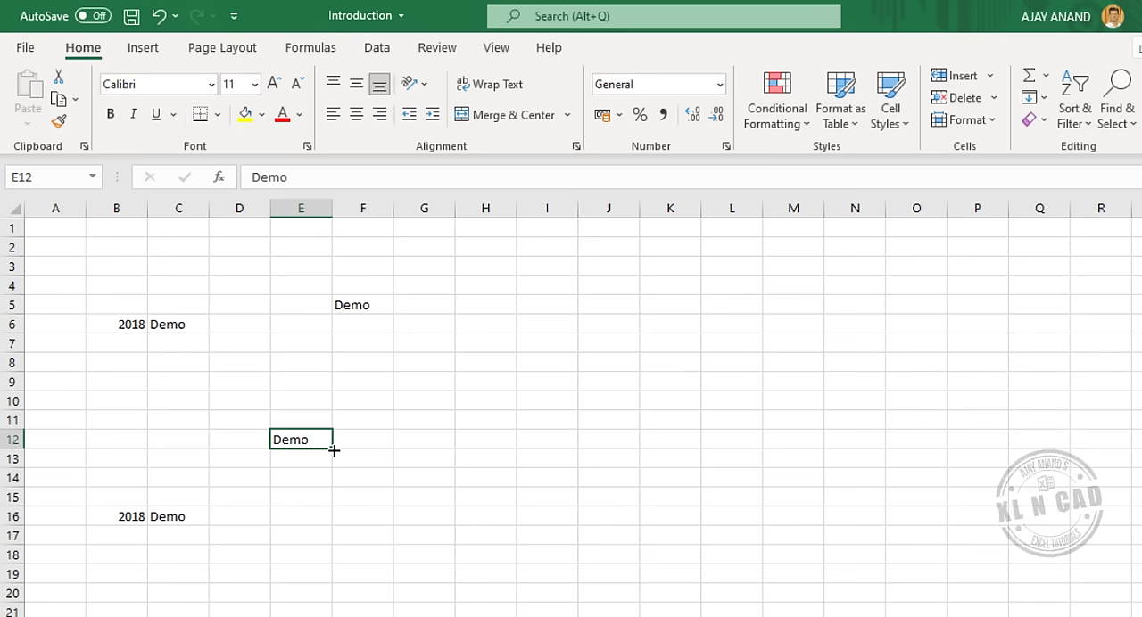
left_click_drag(333, 451, 323, 546)
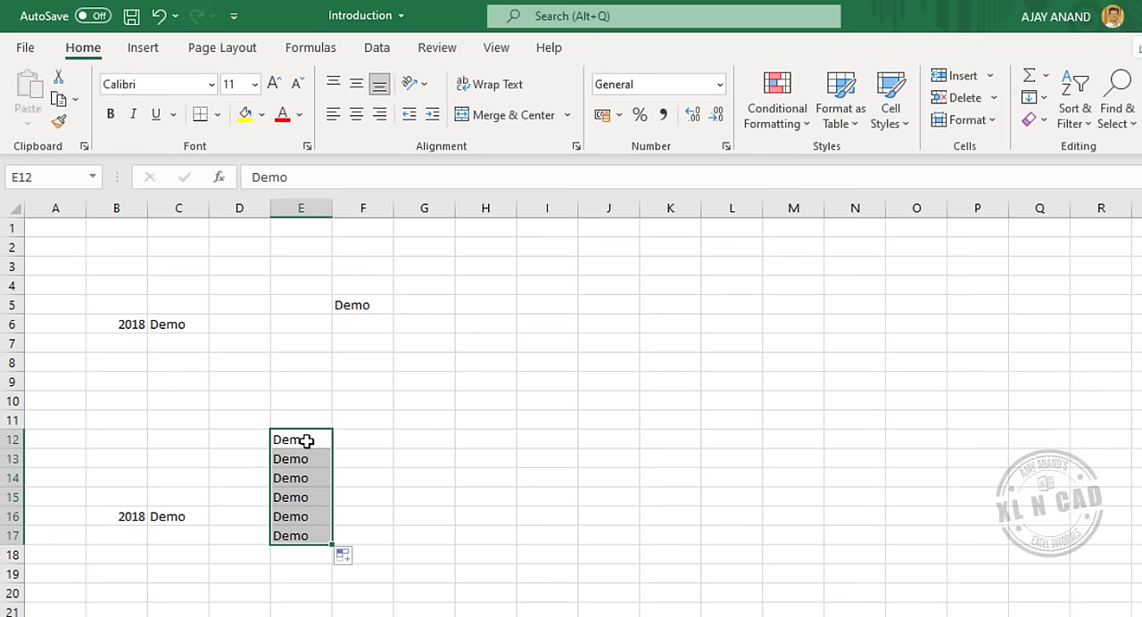
left_click(310, 439)
left_click_drag(333, 449, 204, 459)
left_click(299, 440)
left_click_drag(331, 448, 446, 451)
left_click(252, 441)
left_click_drag(271, 448, 264, 351)
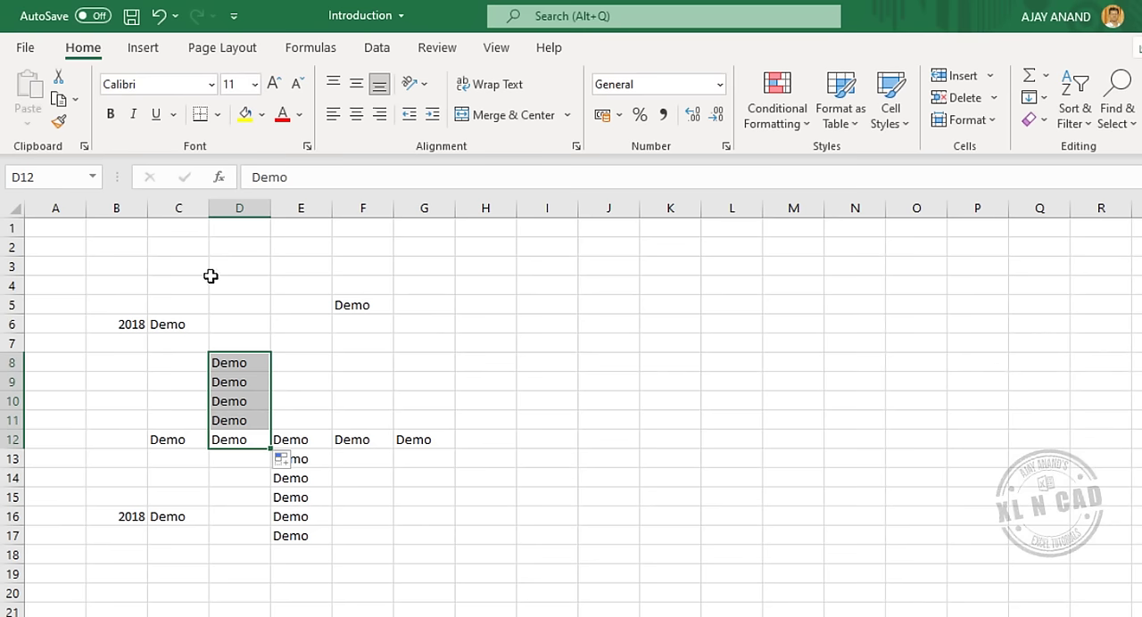
Enter the sentence "Excel isn't just a tool, It's a way of life!" in cell D3.
left_click(234, 264)
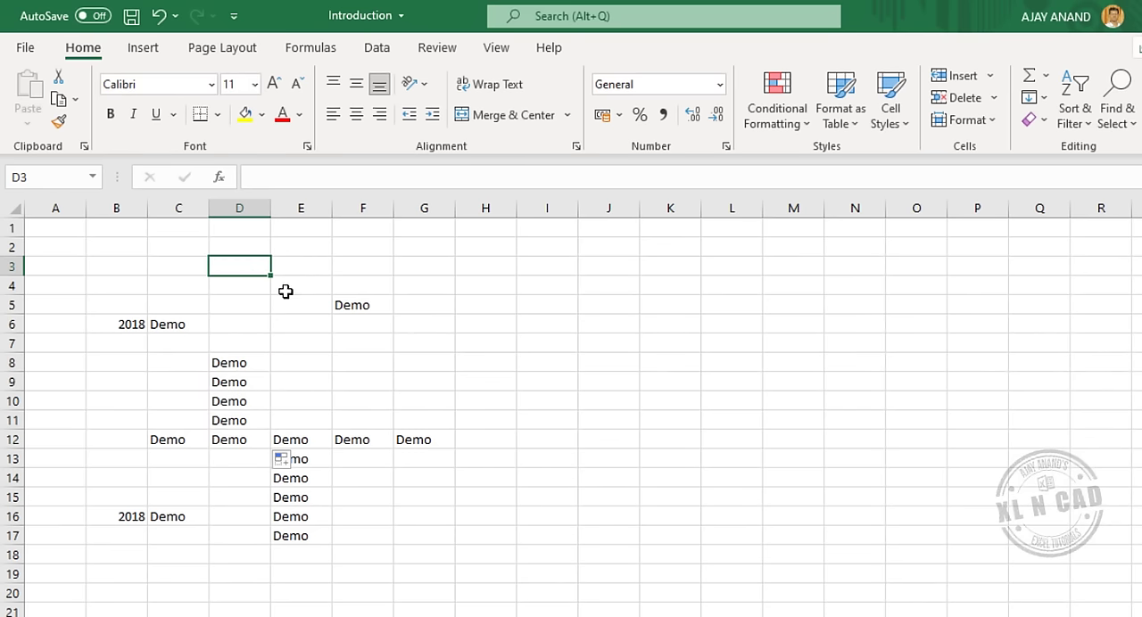
type("Ex")
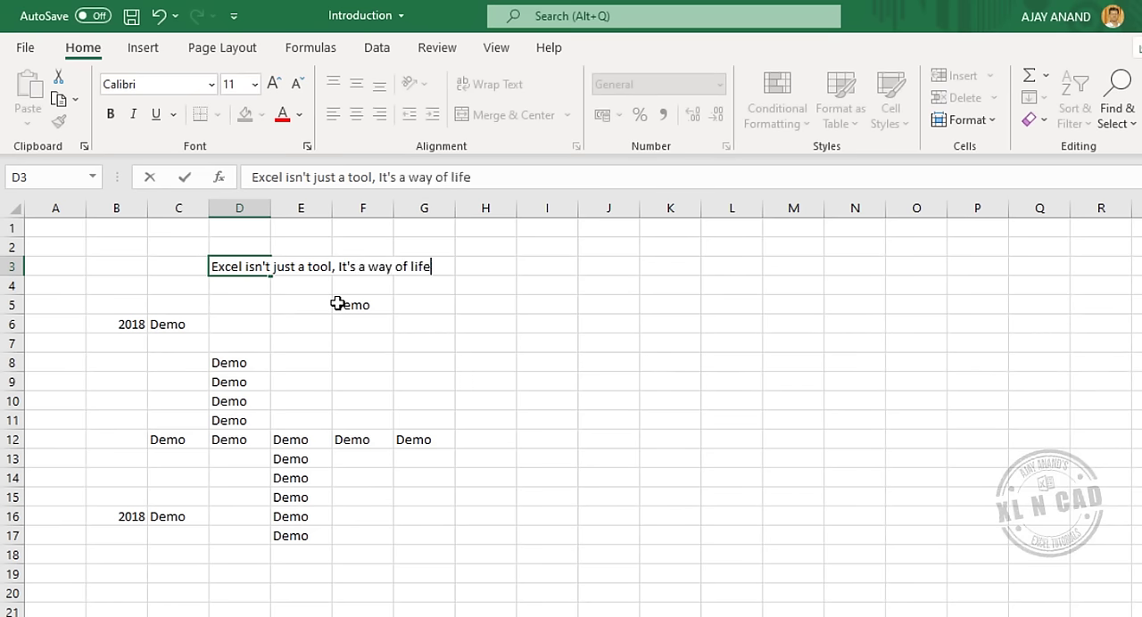
key("Return")
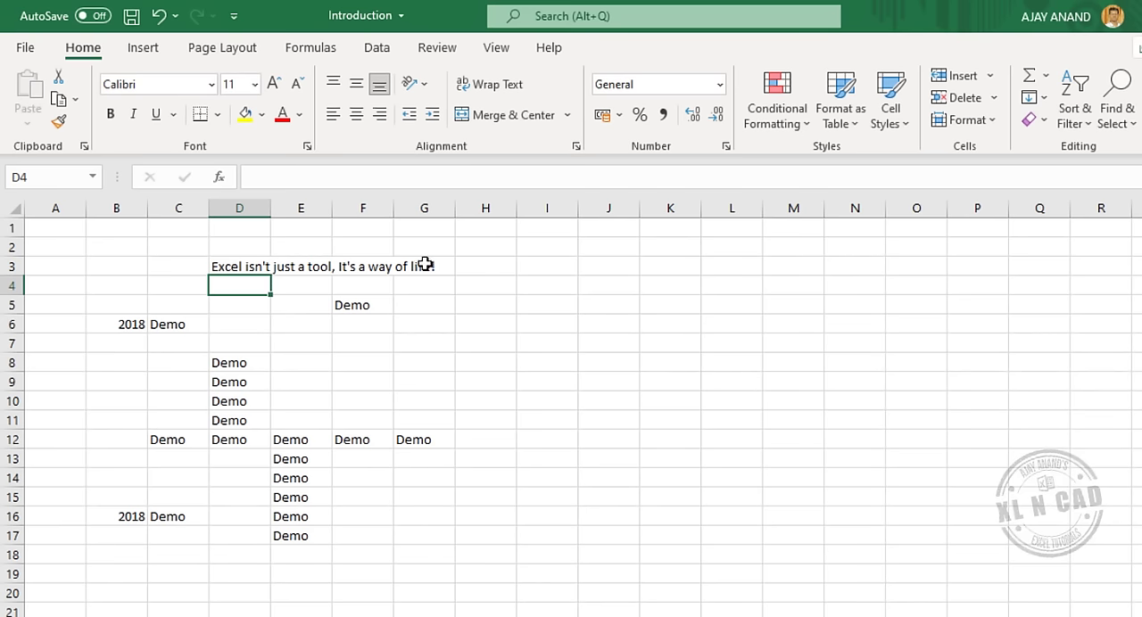
Examine the contents of cells E3, F3, G3 and D3 to find which cell holds the long sentence.
left_click(311, 268)
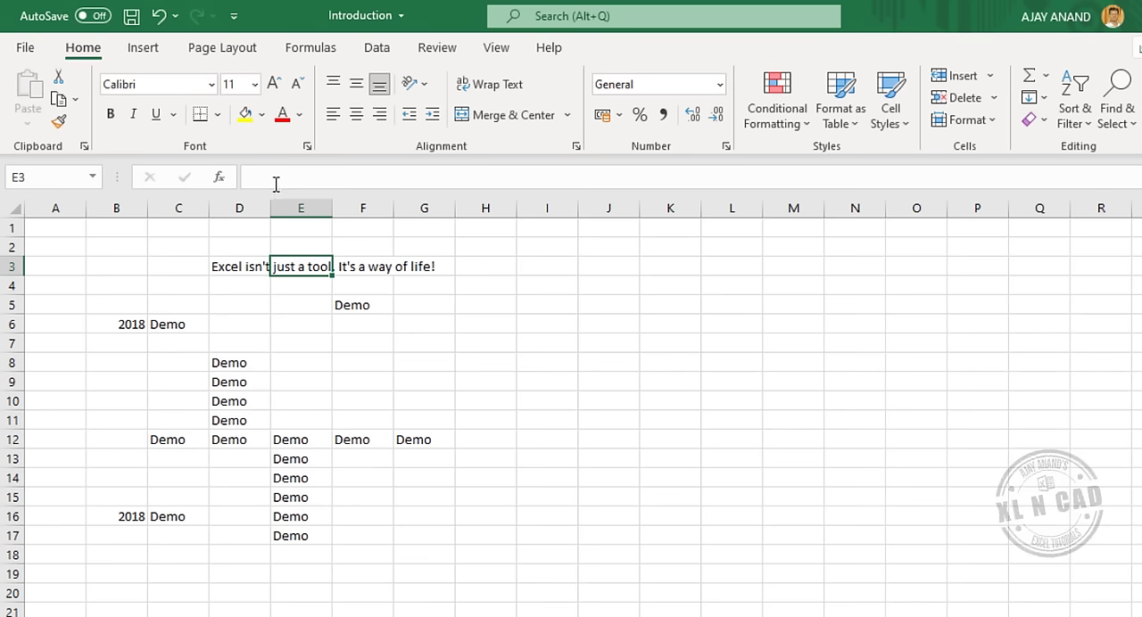
left_click(357, 266)
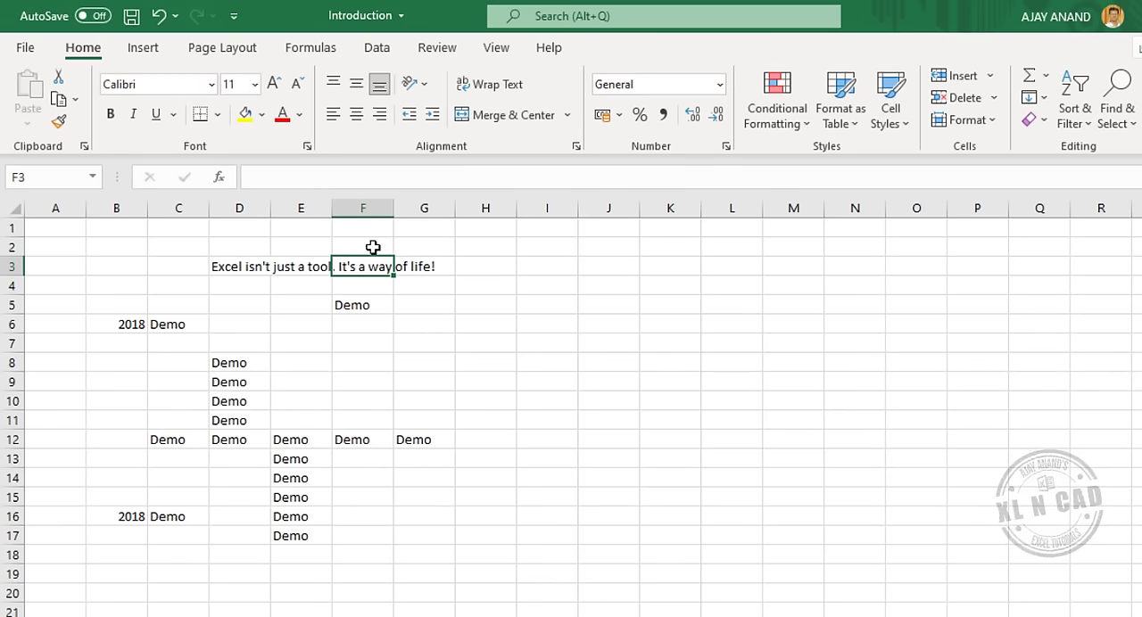
left_click(405, 270)
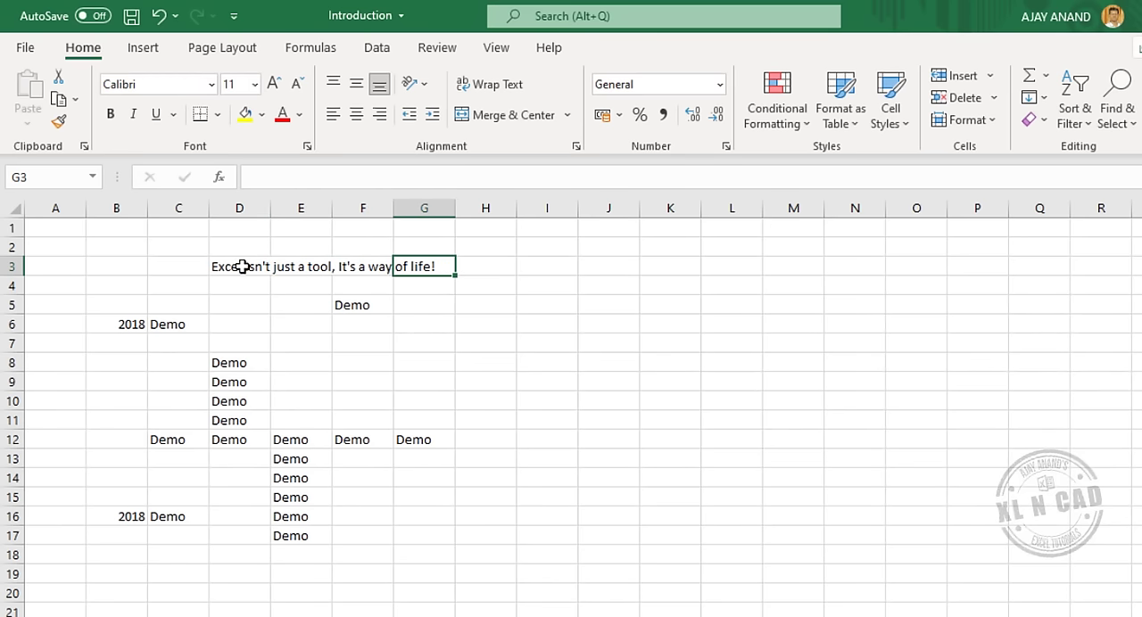
left_click(243, 267)
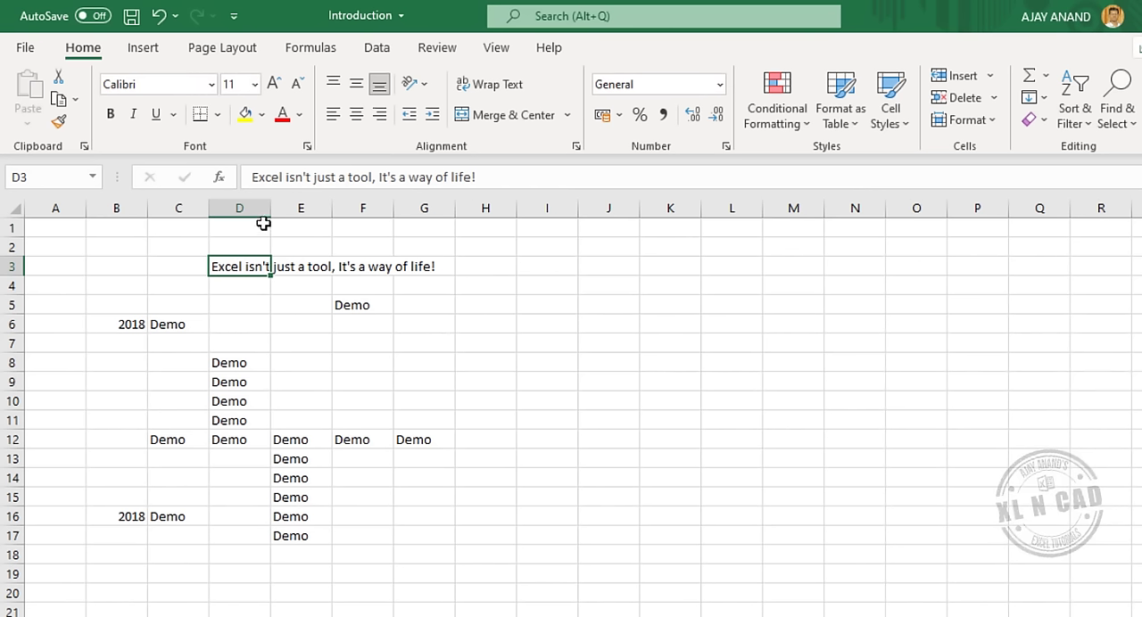
Widen column D manually to fit the sentence and undo it, then autofit the column and undo that too.
left_click_drag(272, 208, 447, 209)
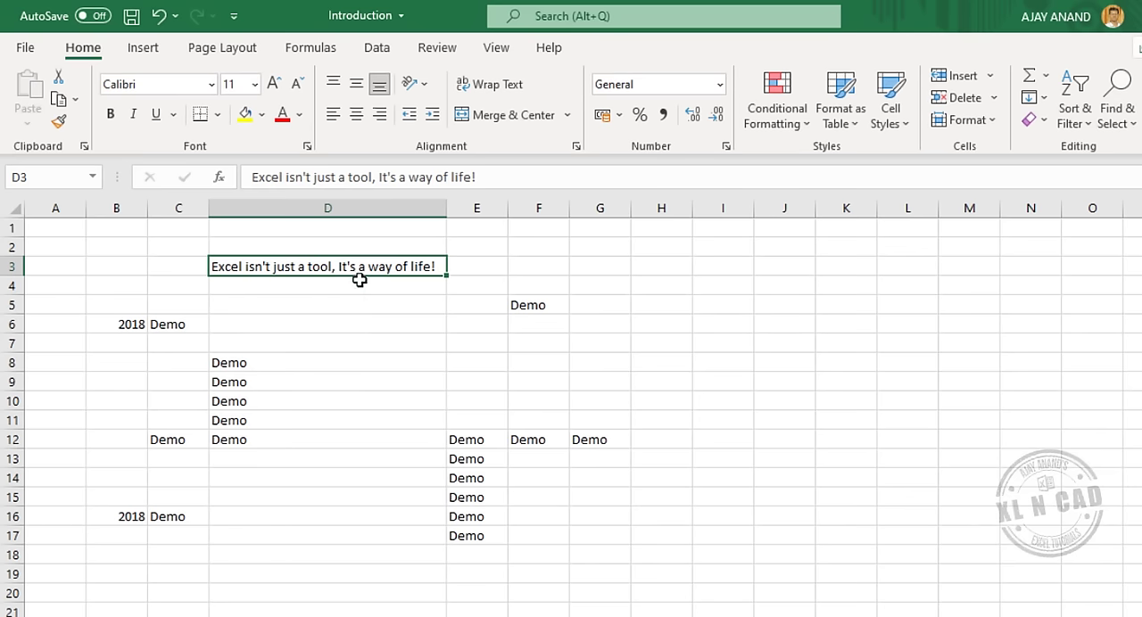
left_click(161, 18)
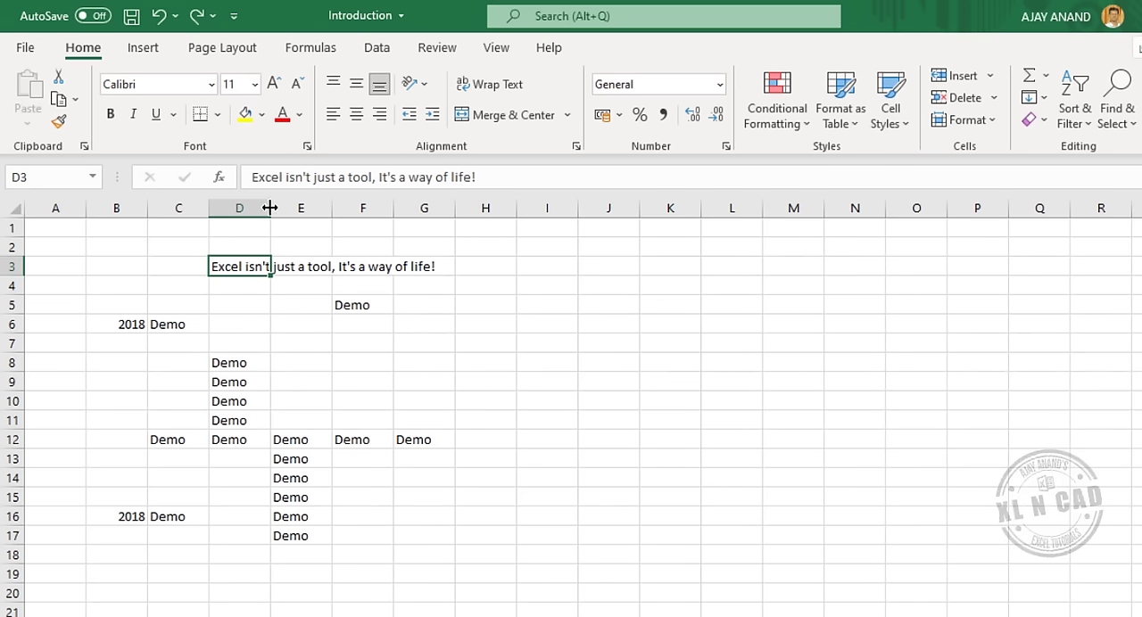
double_click(270, 208)
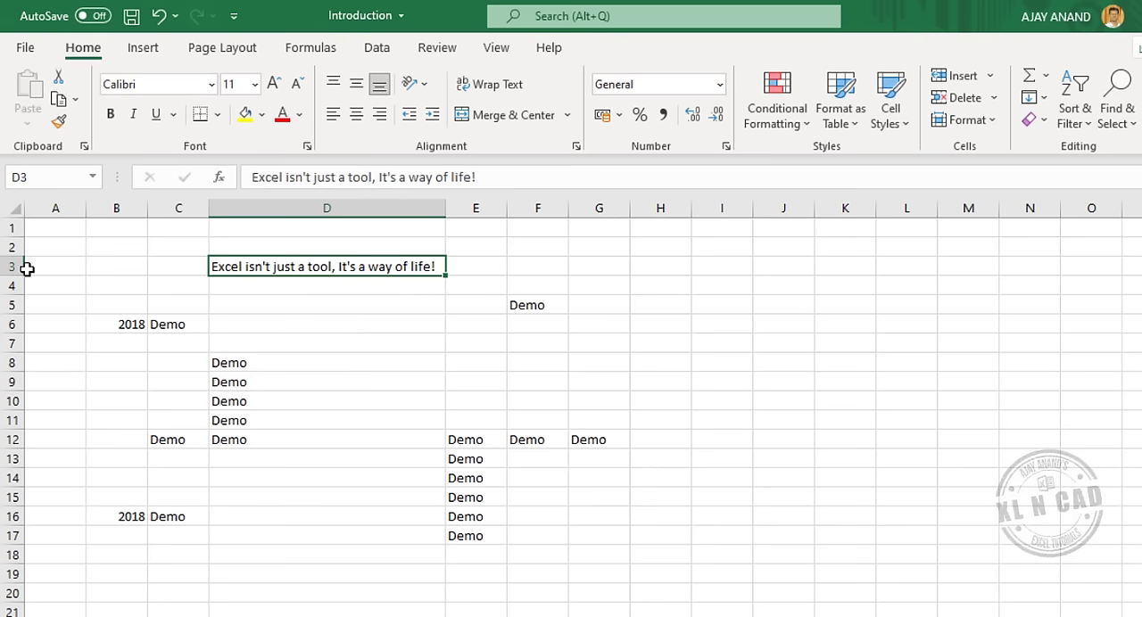
left_click(157, 18)
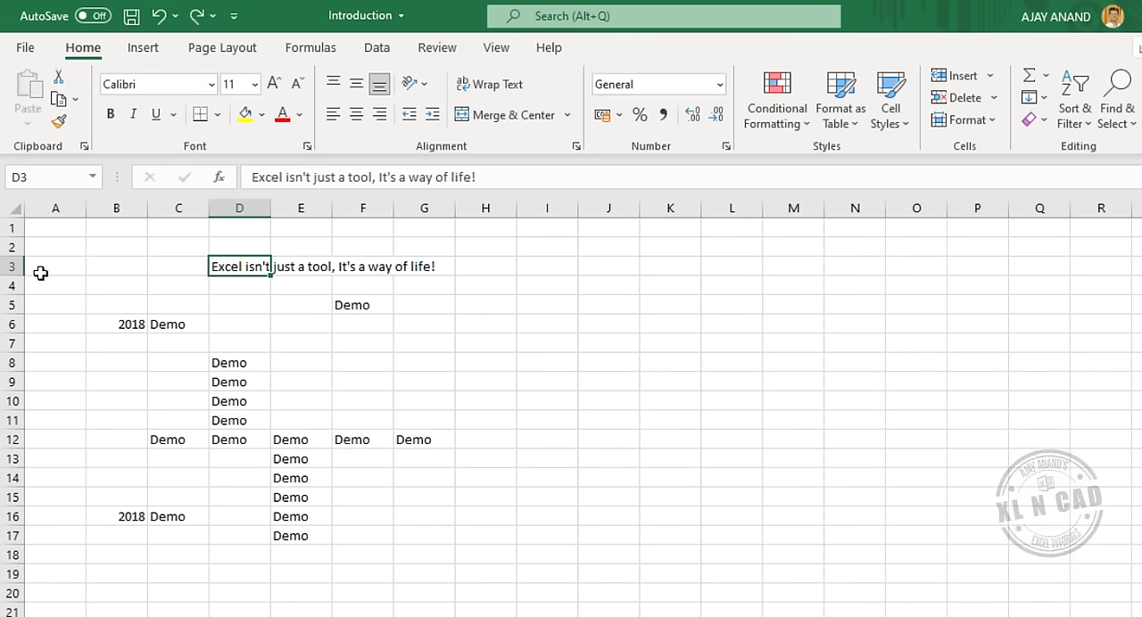
Wrap the sentence in cell D3 and adjust row 3's height and column D's width so it fits on three lines.
left_click_drag(15, 275, 14, 318)
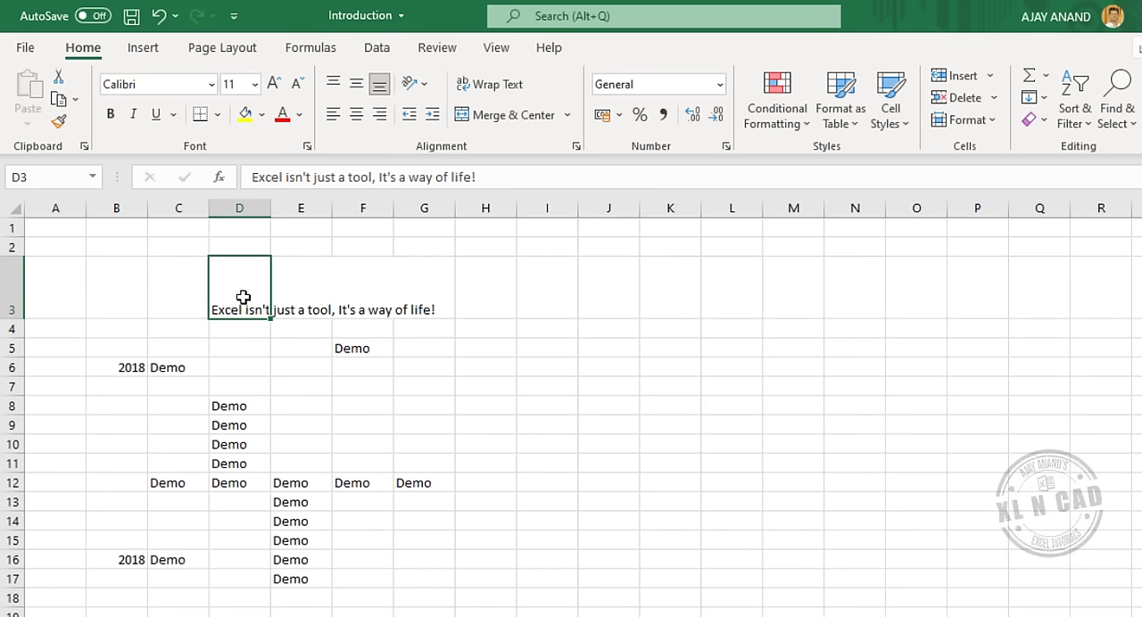
left_click(500, 89)
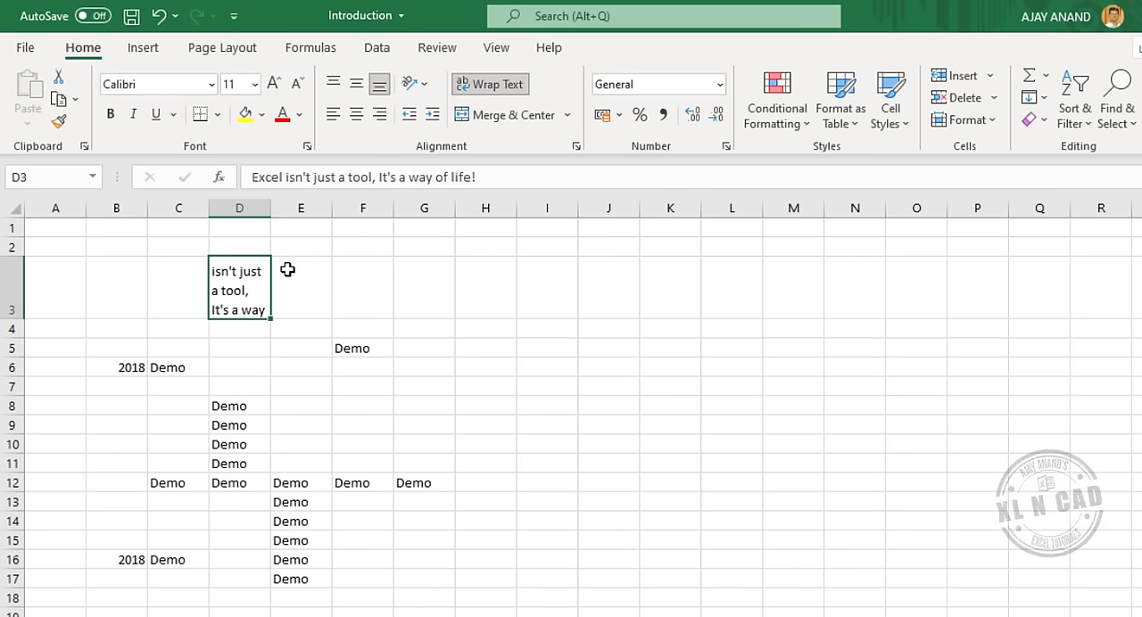
left_click_drag(270, 209, 316, 206)
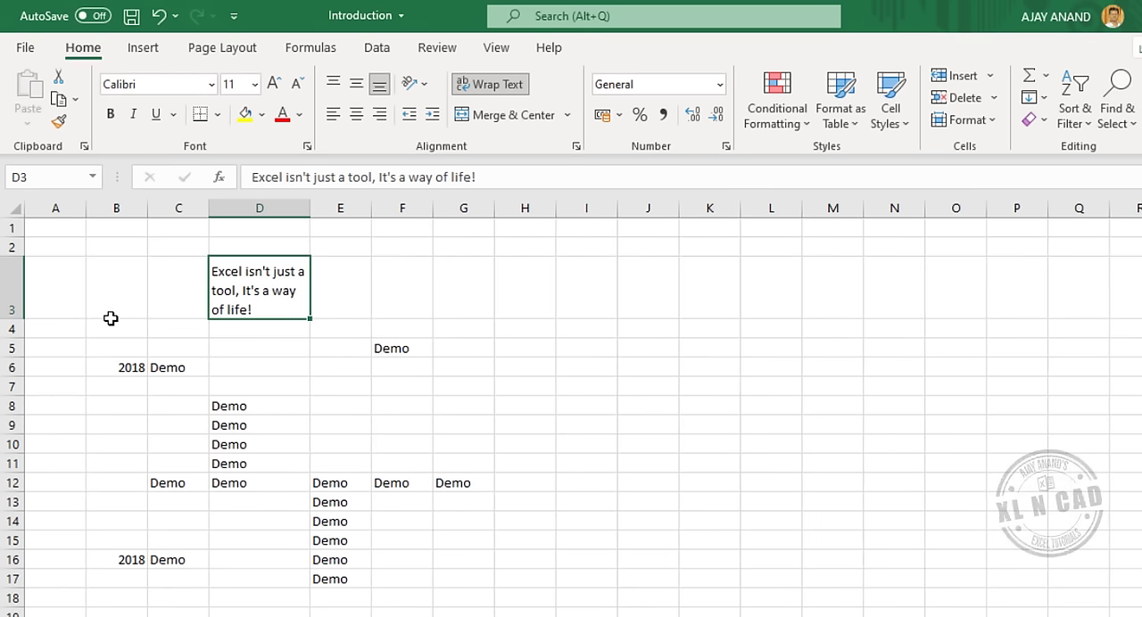
left_click_drag(29, 321, 14, 314)
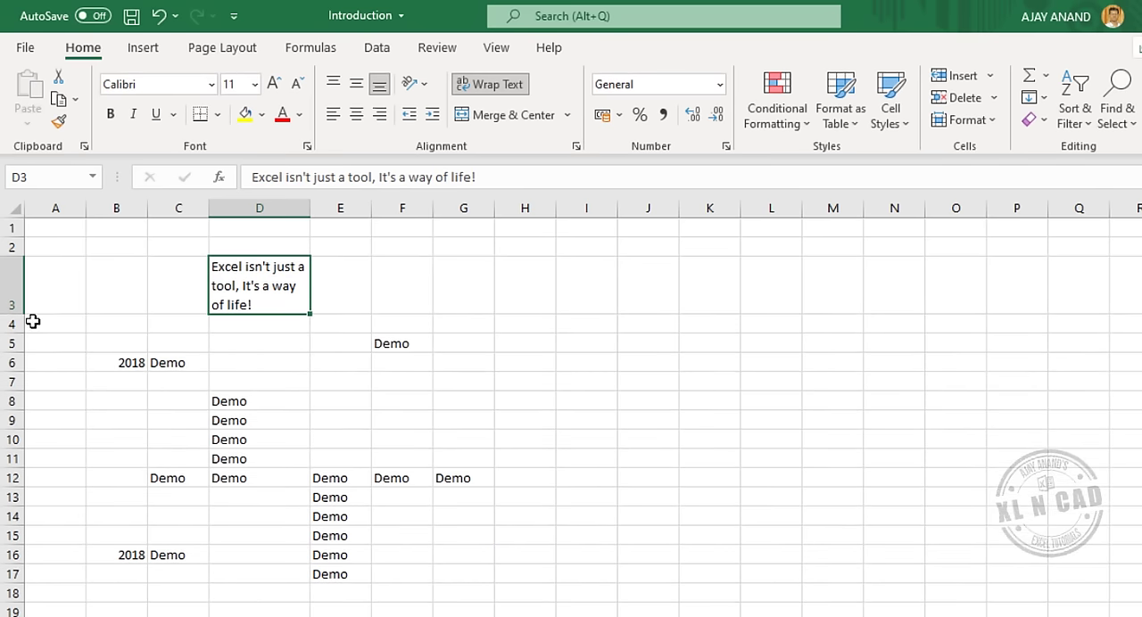
Insert a blank column before column D, shifting the existing data to the right.
left_click(234, 204)
right_click(236, 223)
left_click(280, 365)
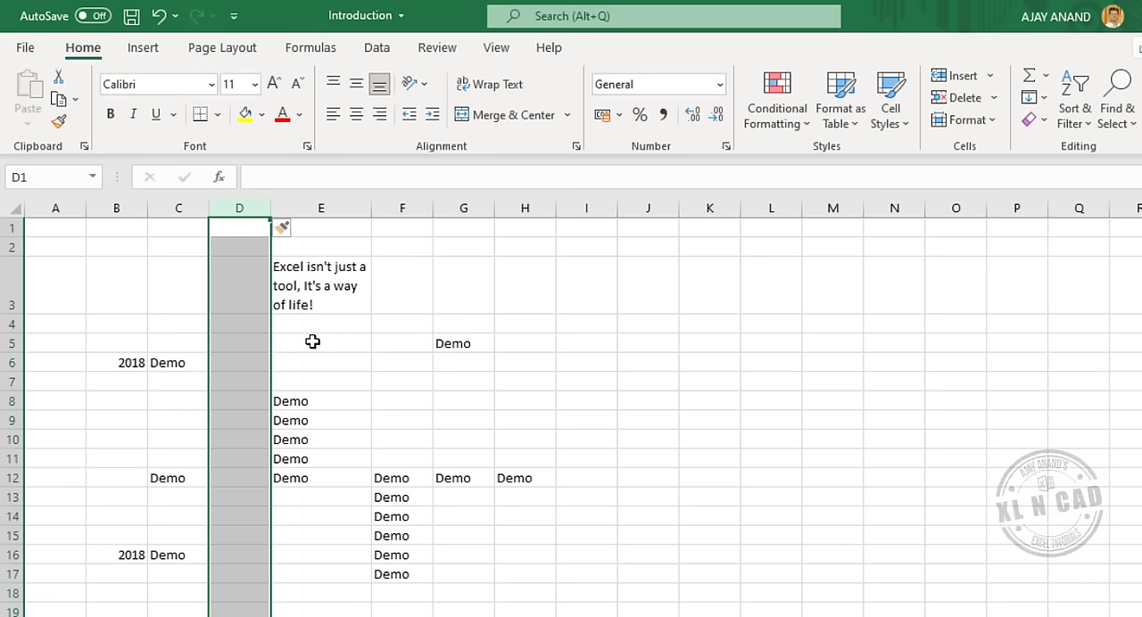
key("ctrl+shift+plus")
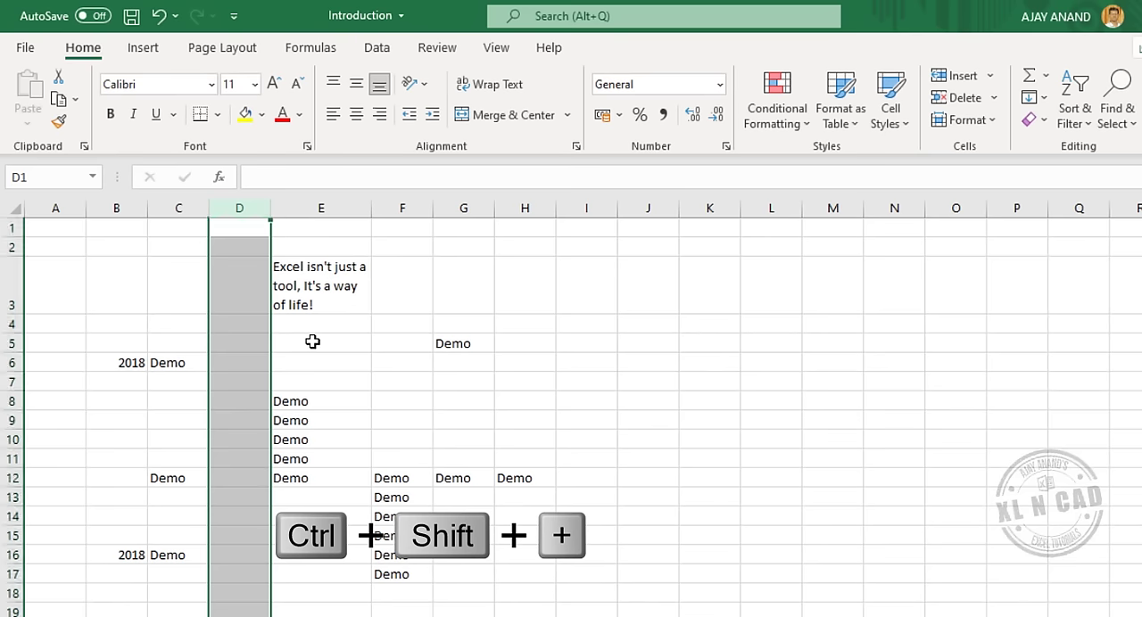
Insert another blank column before column D and three blank rows above row 10.
key("ctrl+shift+plus")
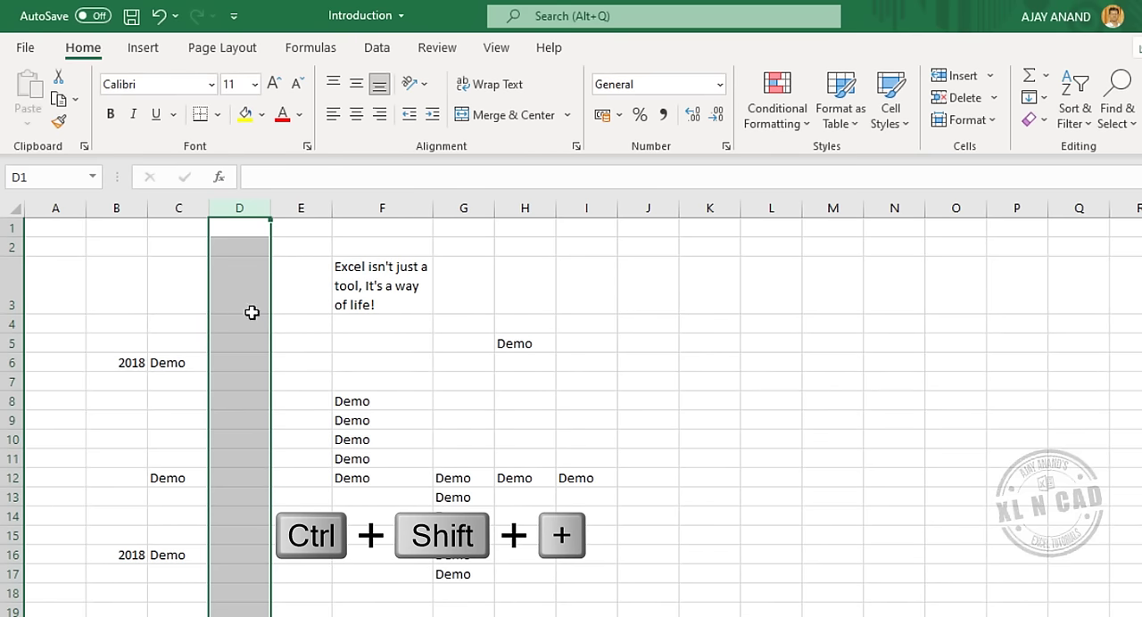
right_click(14, 439)
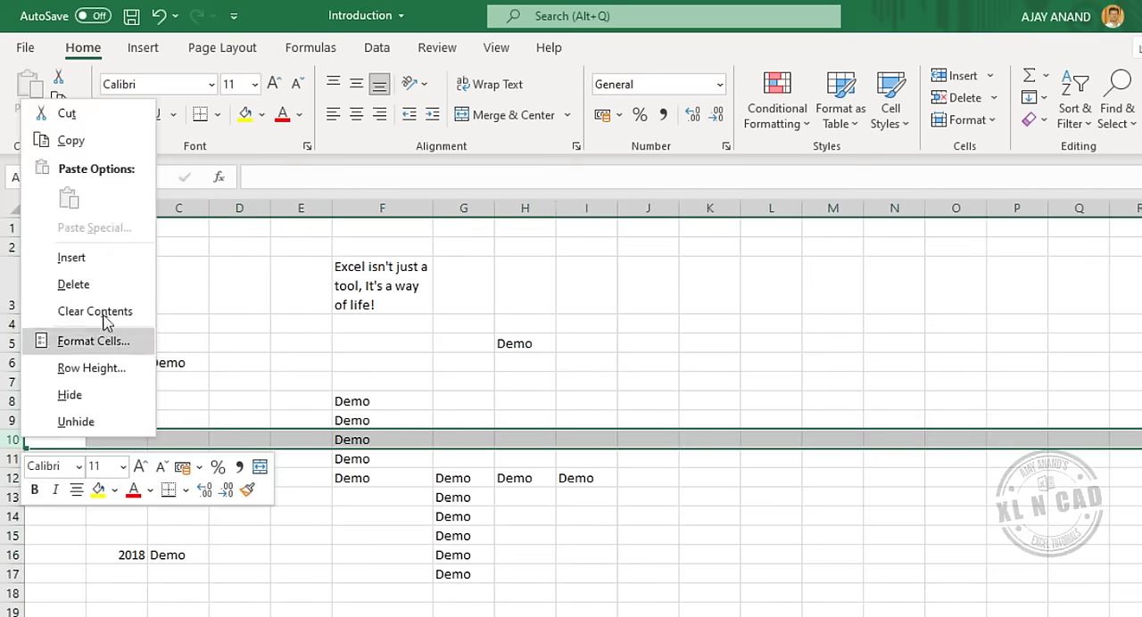
left_click(119, 268)
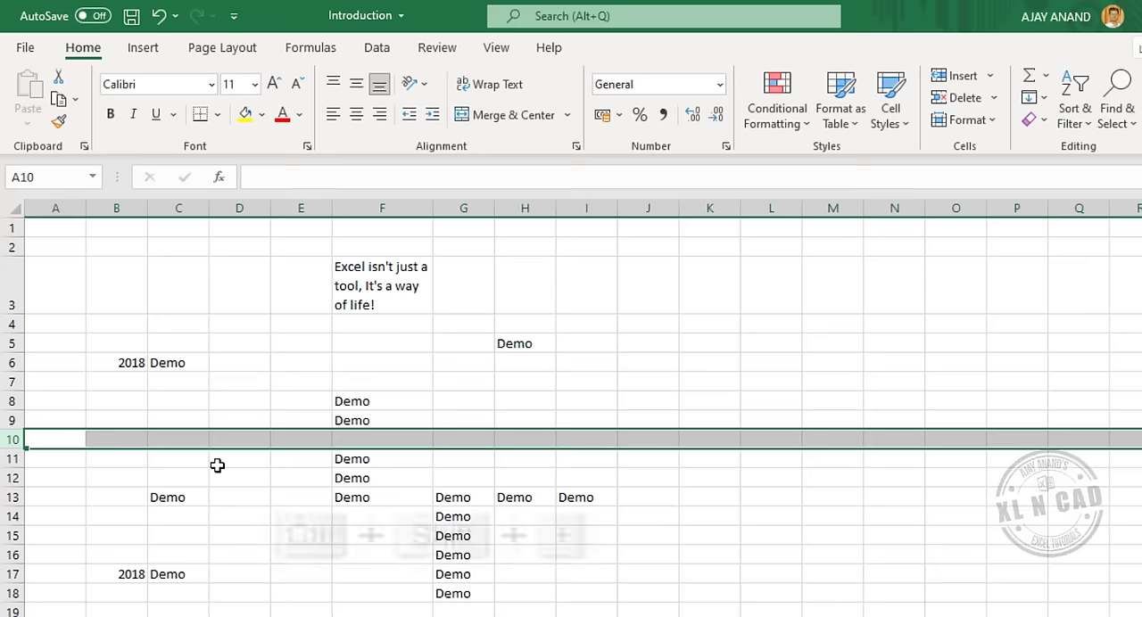
key("ctrl+shift+plus")
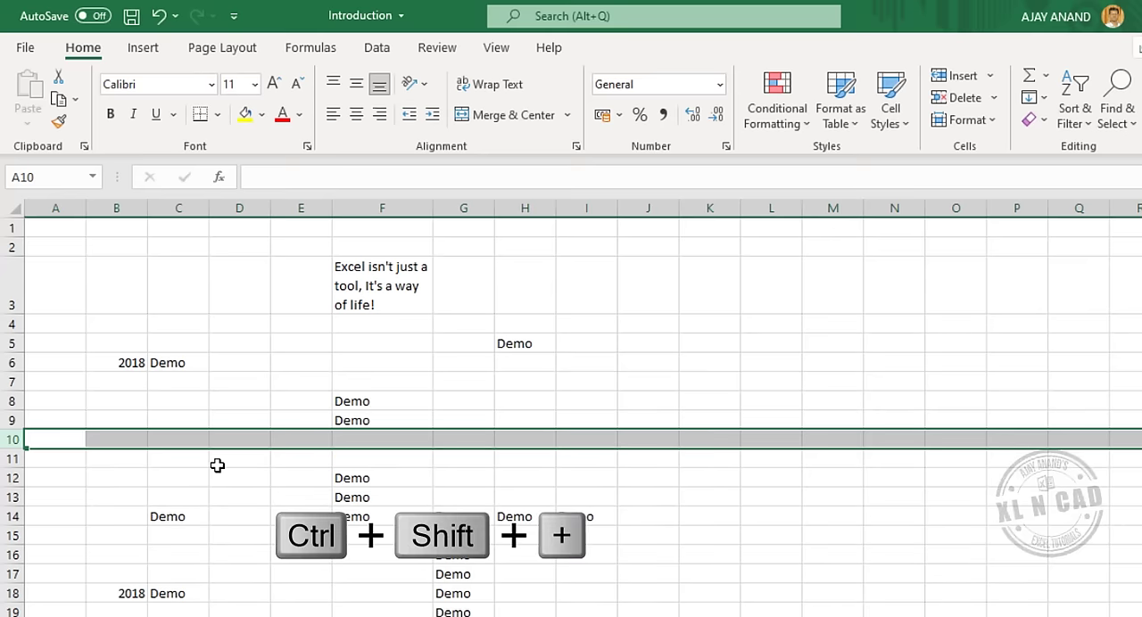
key("ctrl+shift+plus")
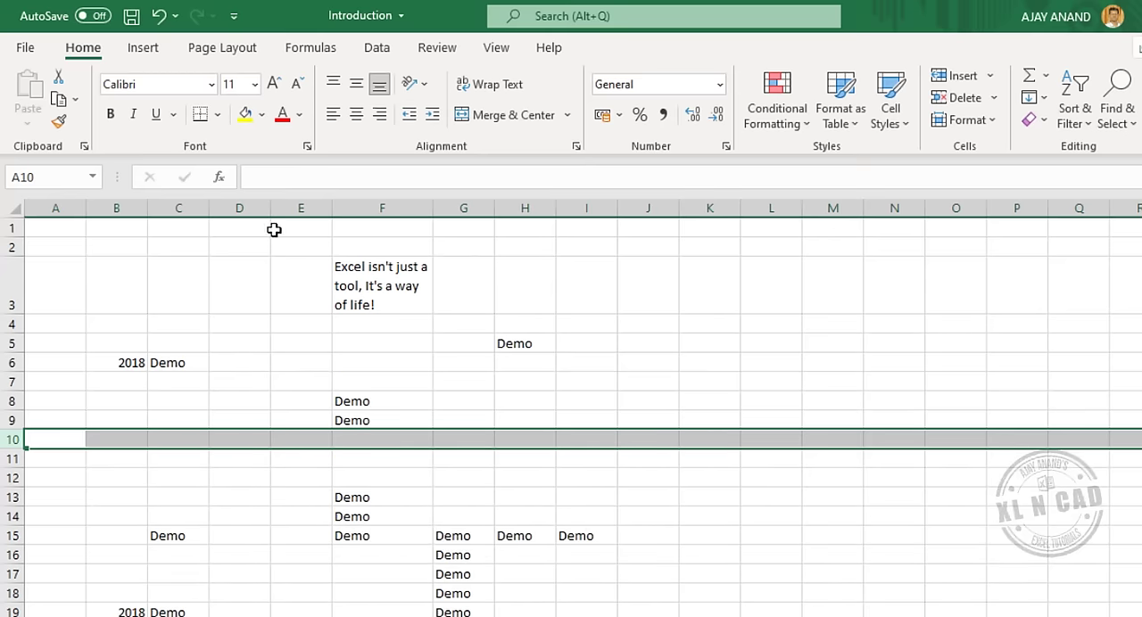
Delete the two blank columns D and E together.
left_click(268, 210)
left_click_drag(267, 210, 298, 212)
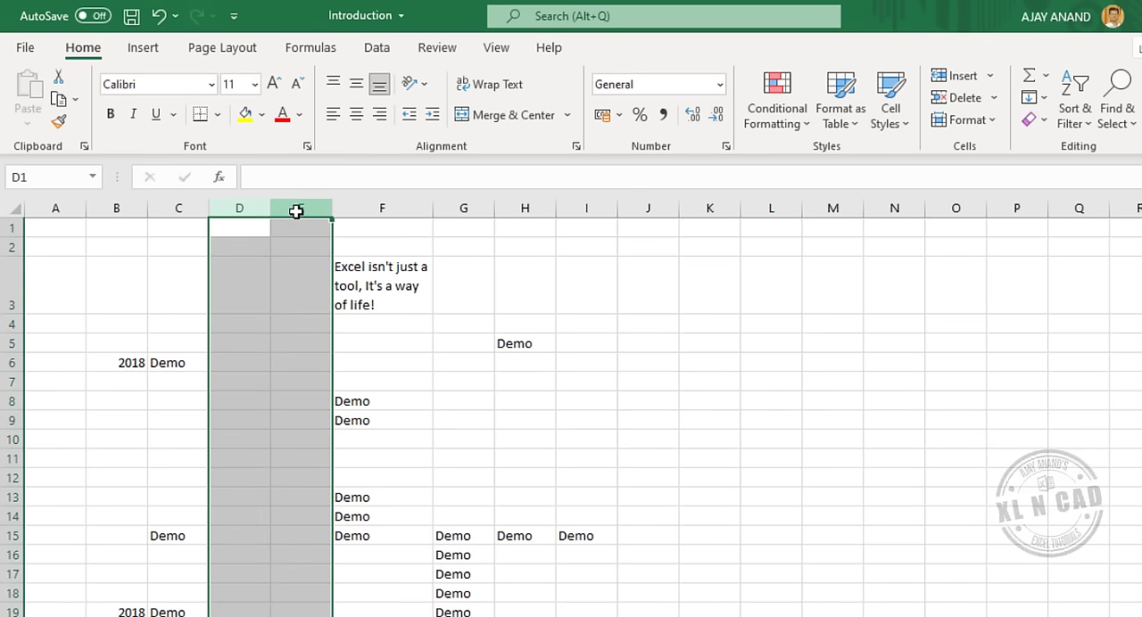
right_click(298, 212)
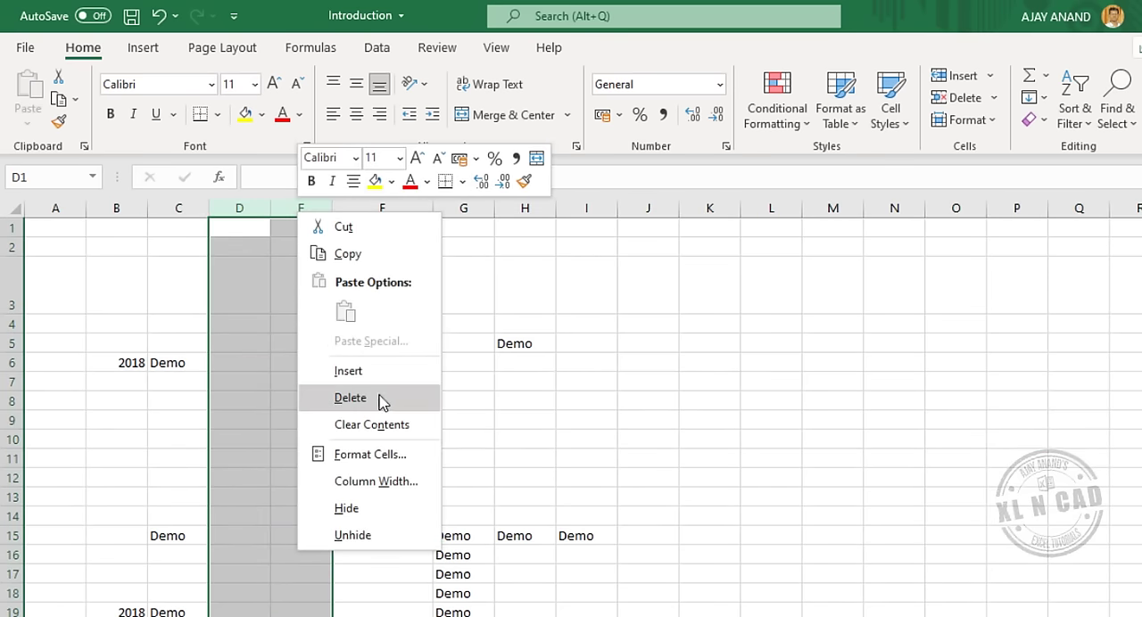
left_click(379, 402)
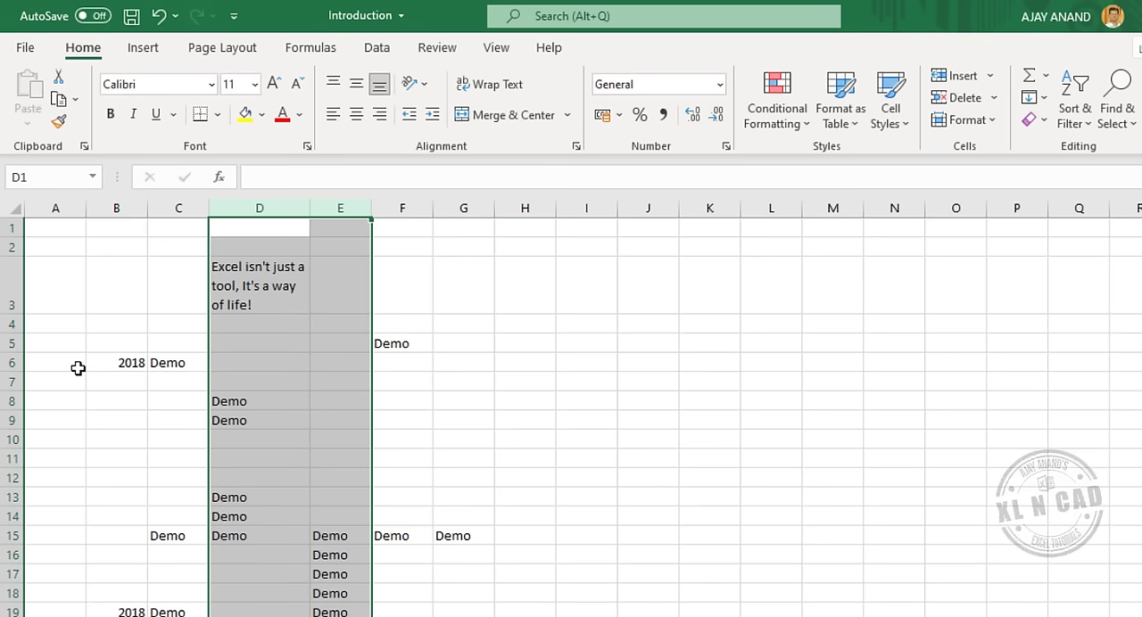
Delete column B, which holds the 2018 entries, and select cell G8.
left_click(130, 211)
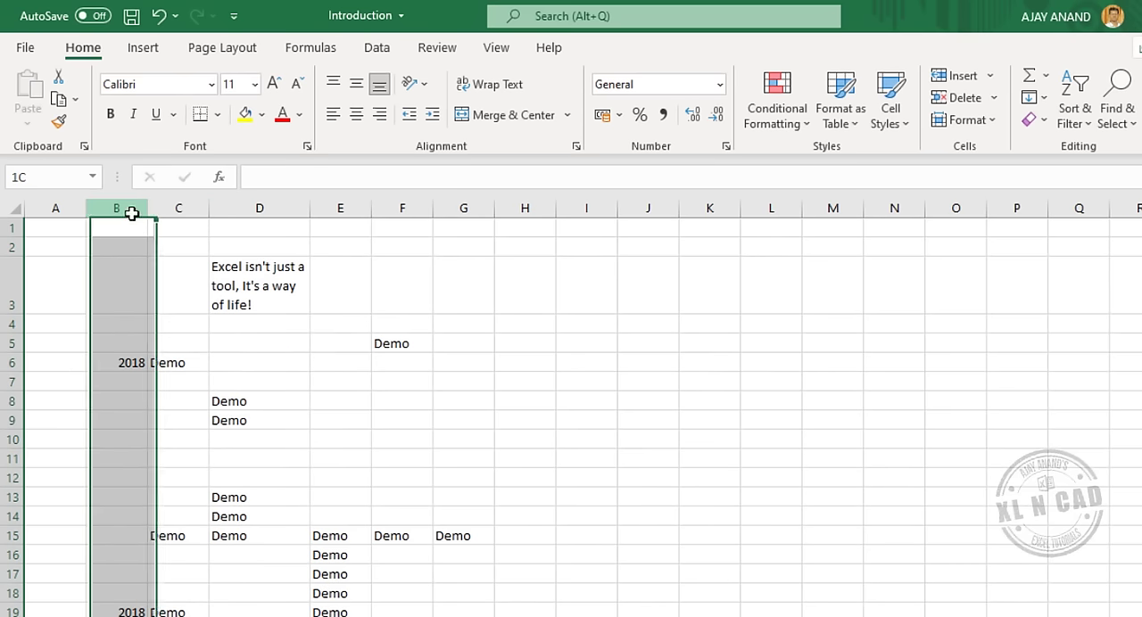
key("ctrl+minus")
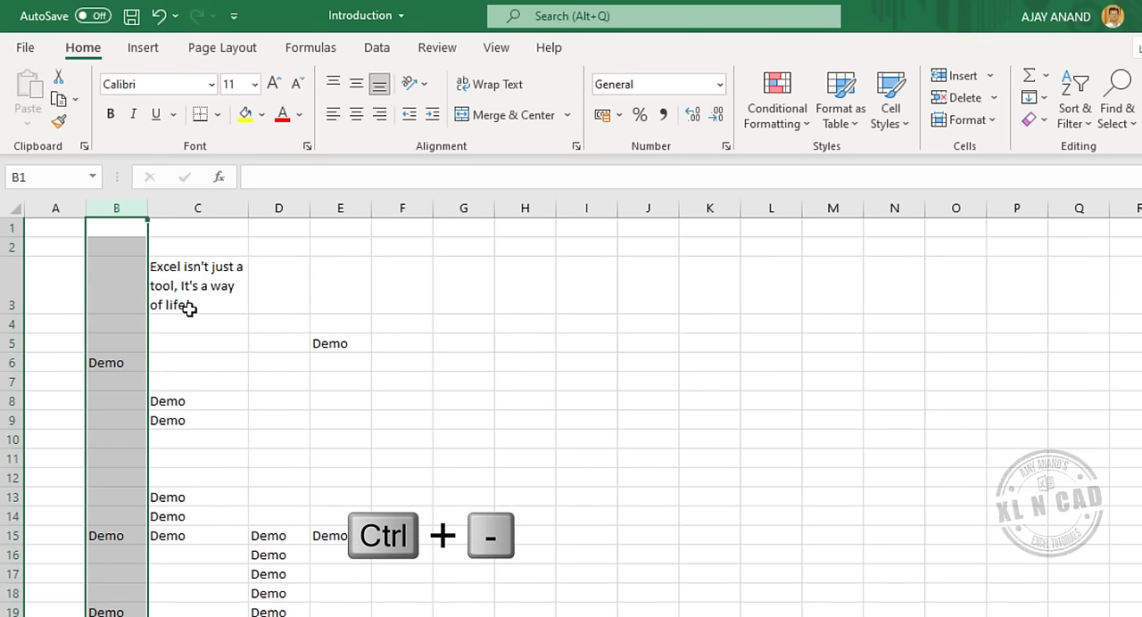
left_click(483, 395)
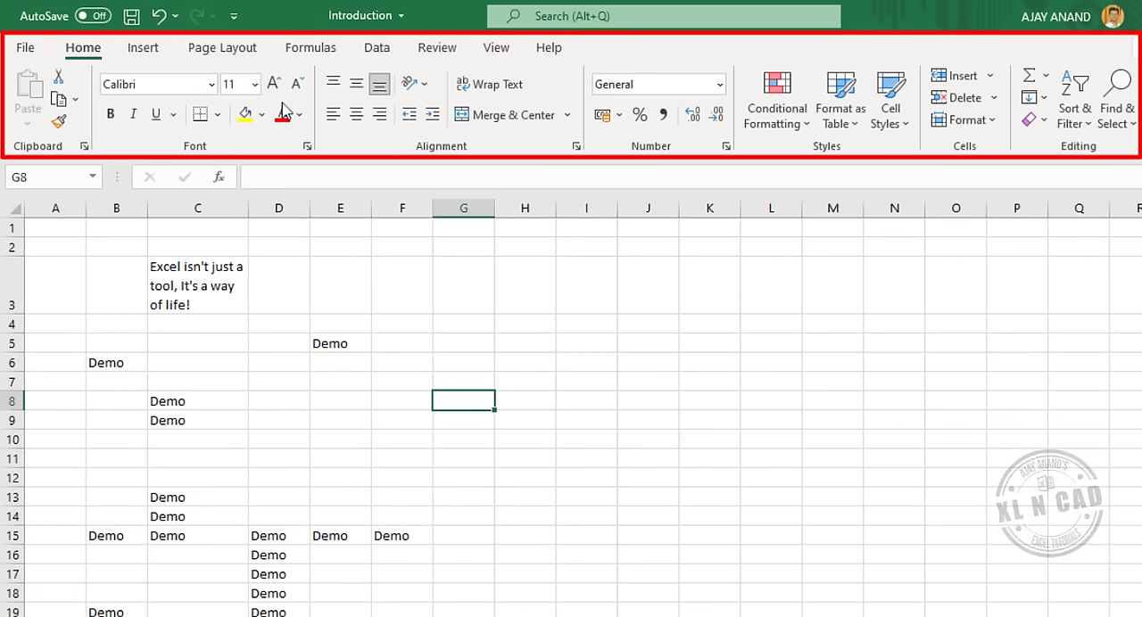
Examine the ribbon's Insert, Page Layout, Formulas and Data commands, including the Illustrations options, and return to the Home commands.
left_click(143, 49)
left_click(222, 51)
left_click(311, 49)
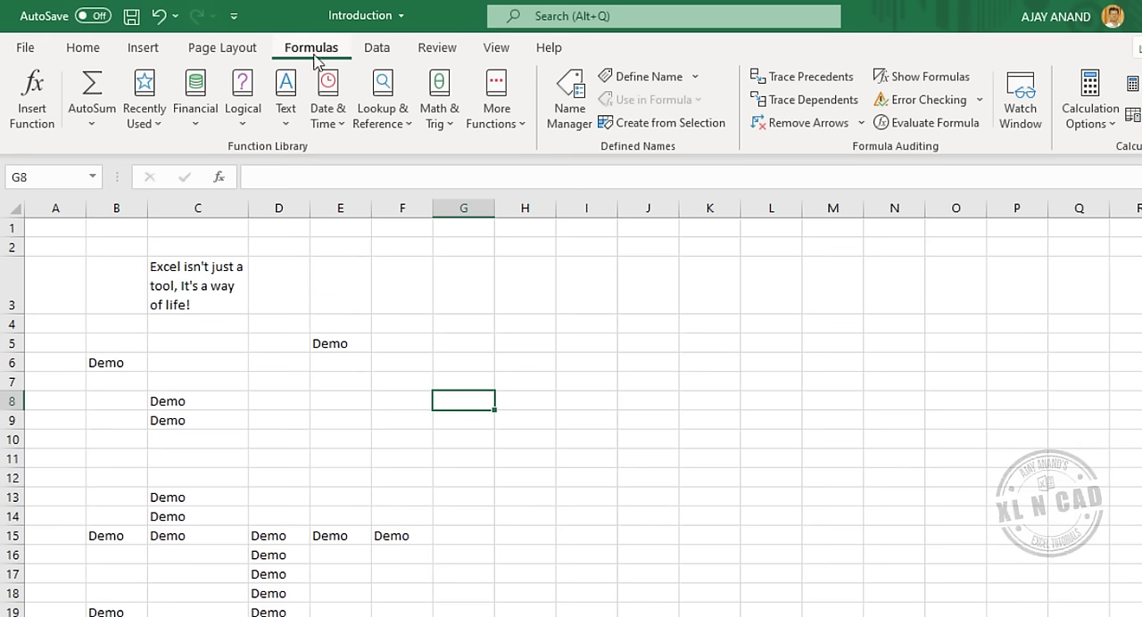
left_click(376, 49)
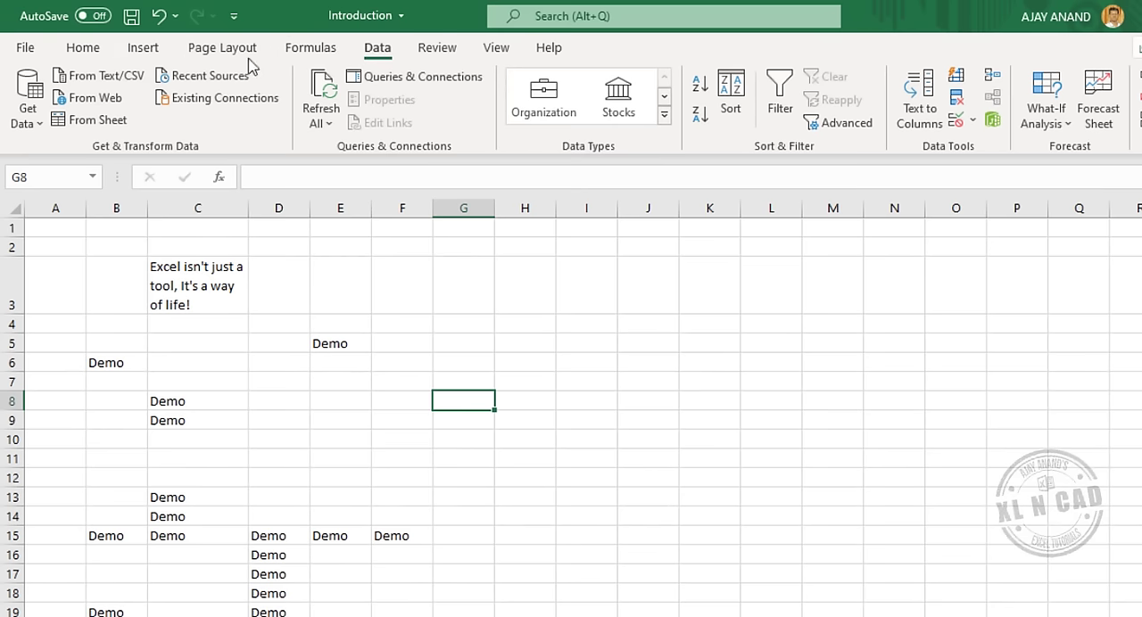
left_click(146, 49)
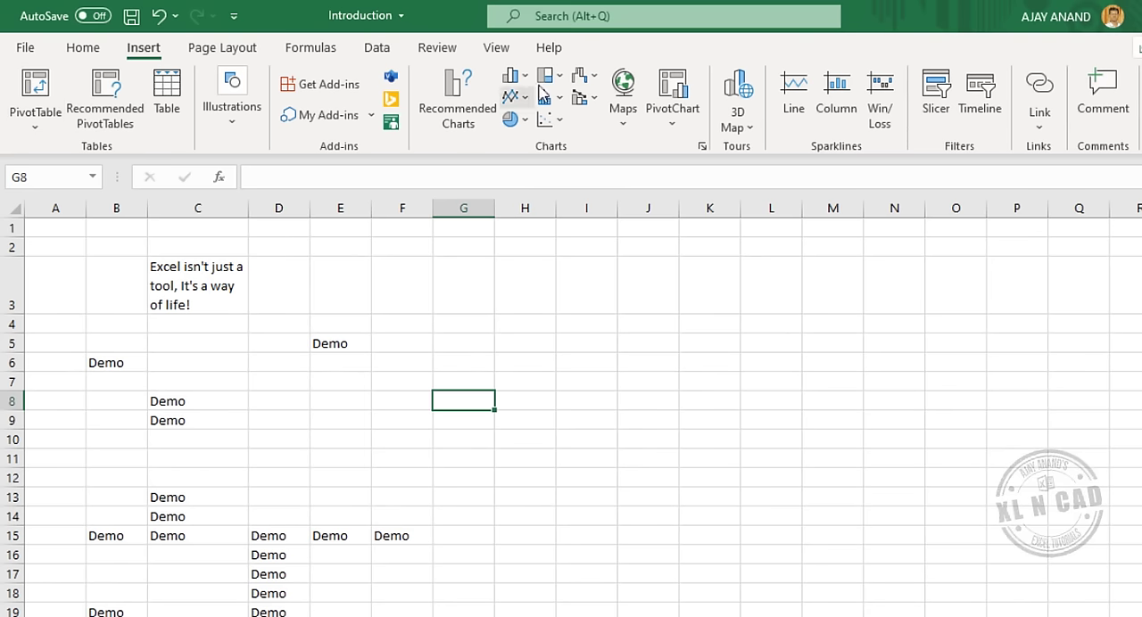
left_click(257, 145)
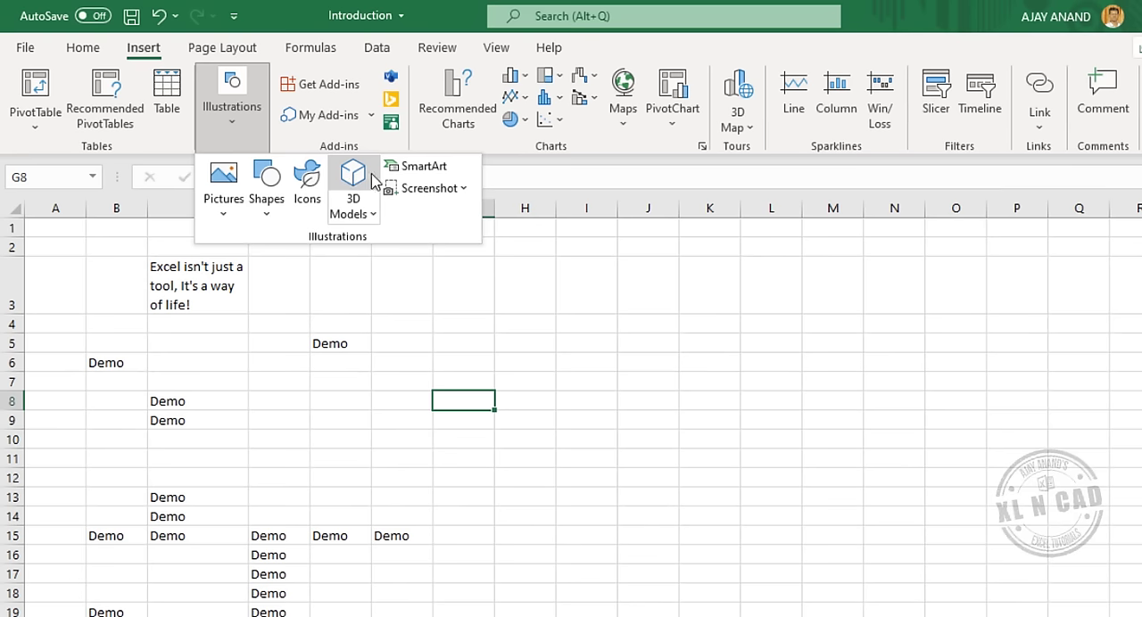
left_click(488, 156)
left_click(325, 50)
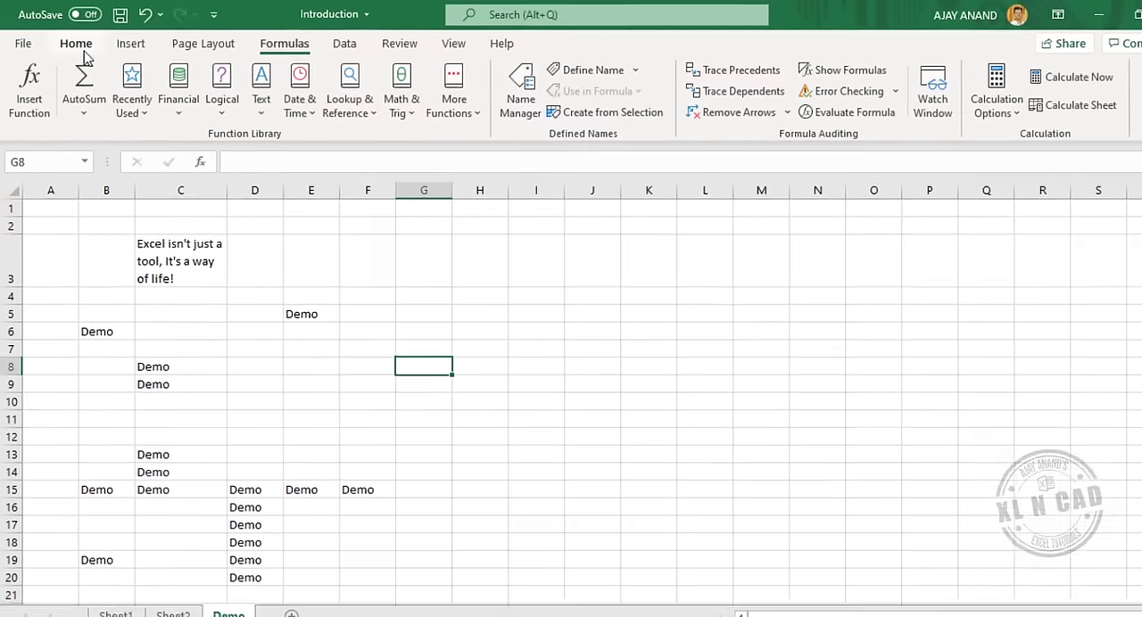
left_click(77, 45)
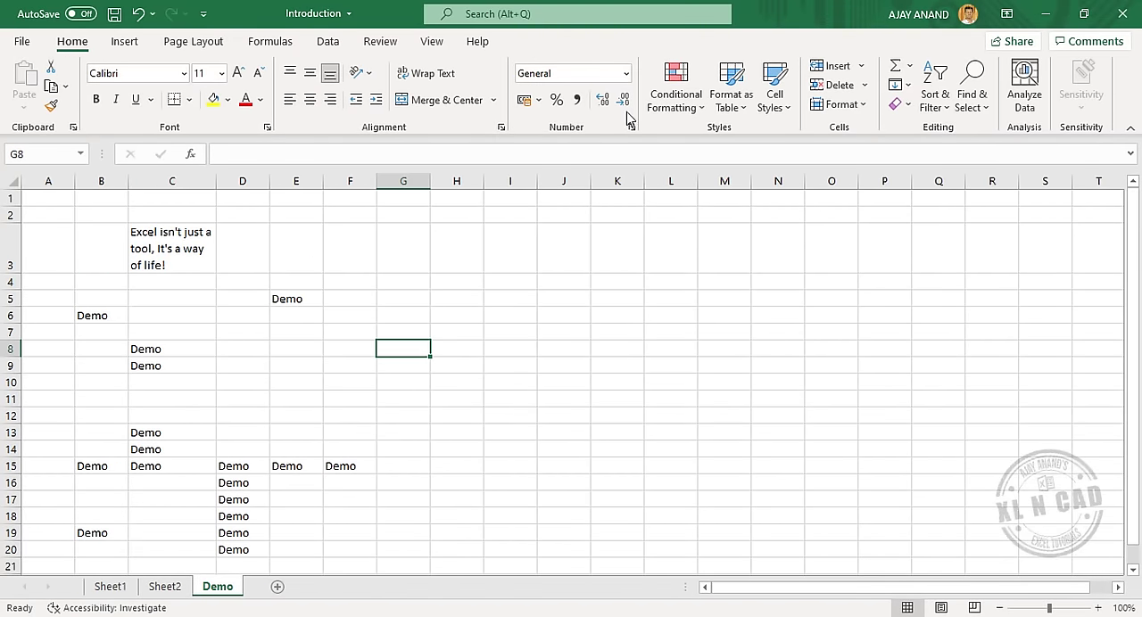
Browse the ribbon's command groups from Insert through Review and View, and return to the Insert commands.
left_click(141, 51)
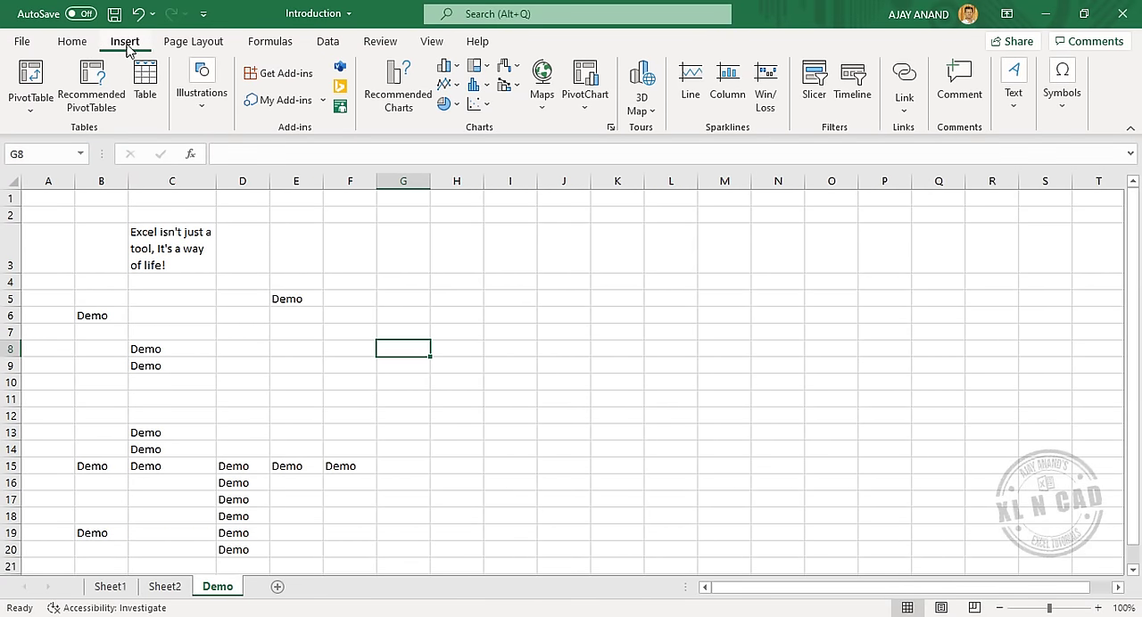
left_click(193, 43)
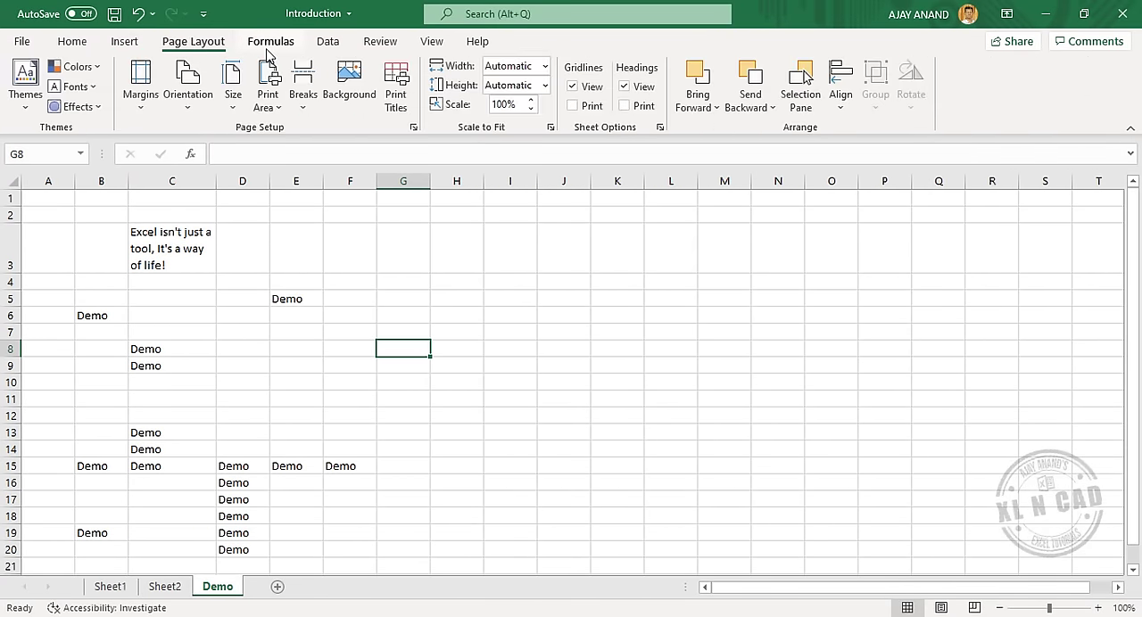
left_click(270, 43)
left_click(328, 44)
left_click(378, 44)
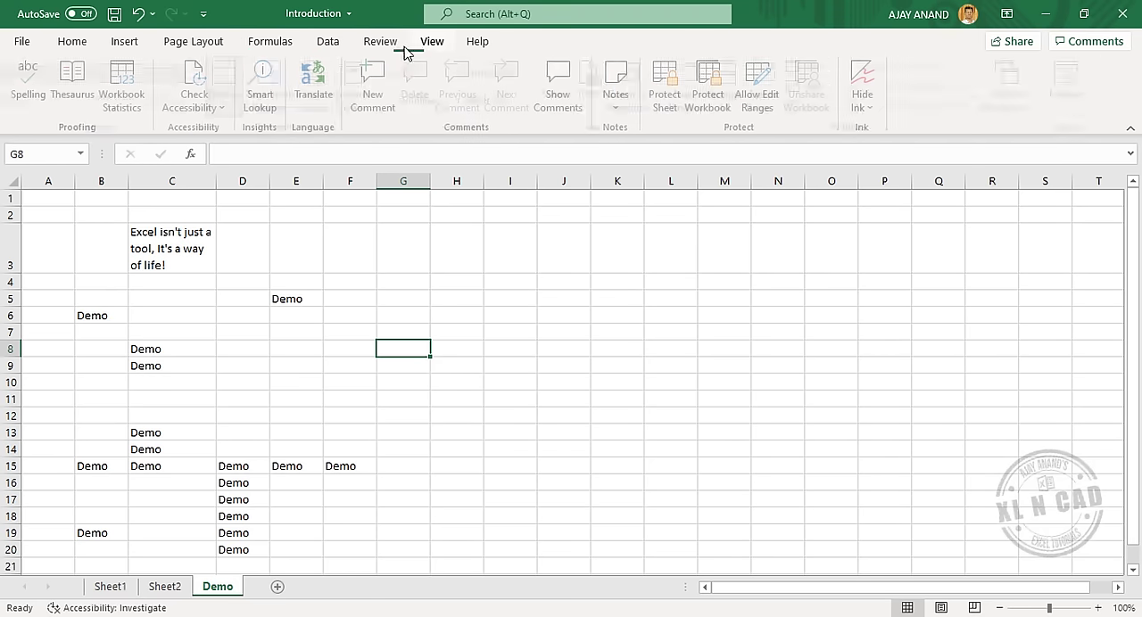
left_click(428, 44)
left_click(125, 41)
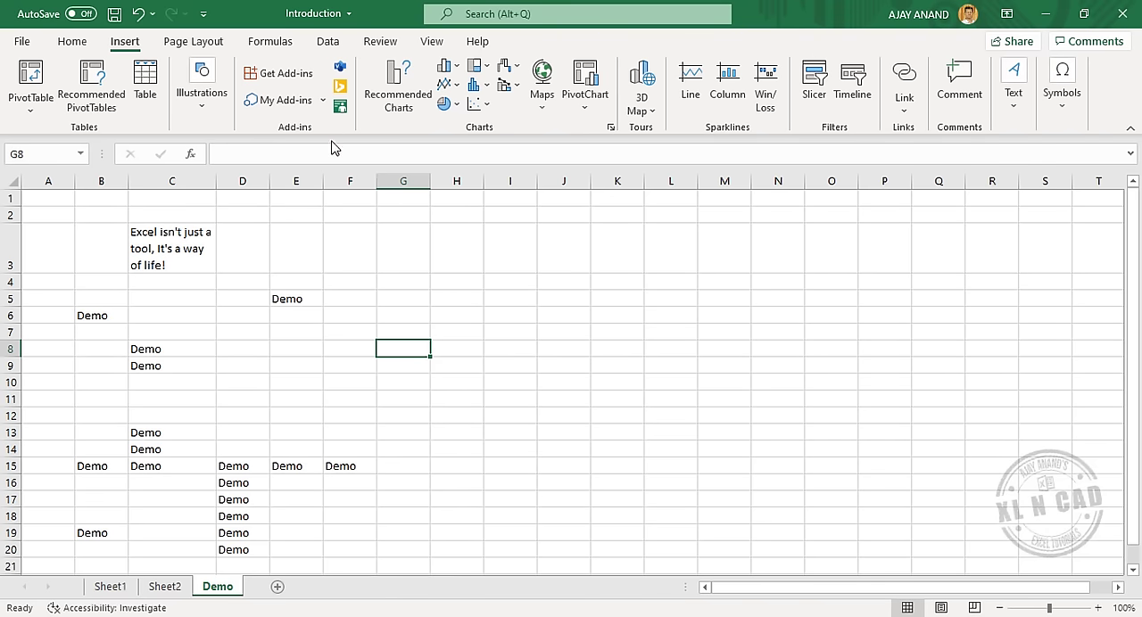
Collapse and restore the ribbon twice, temporarily showing the Insert and Data commands during the first collapse.
left_click(1130, 133)
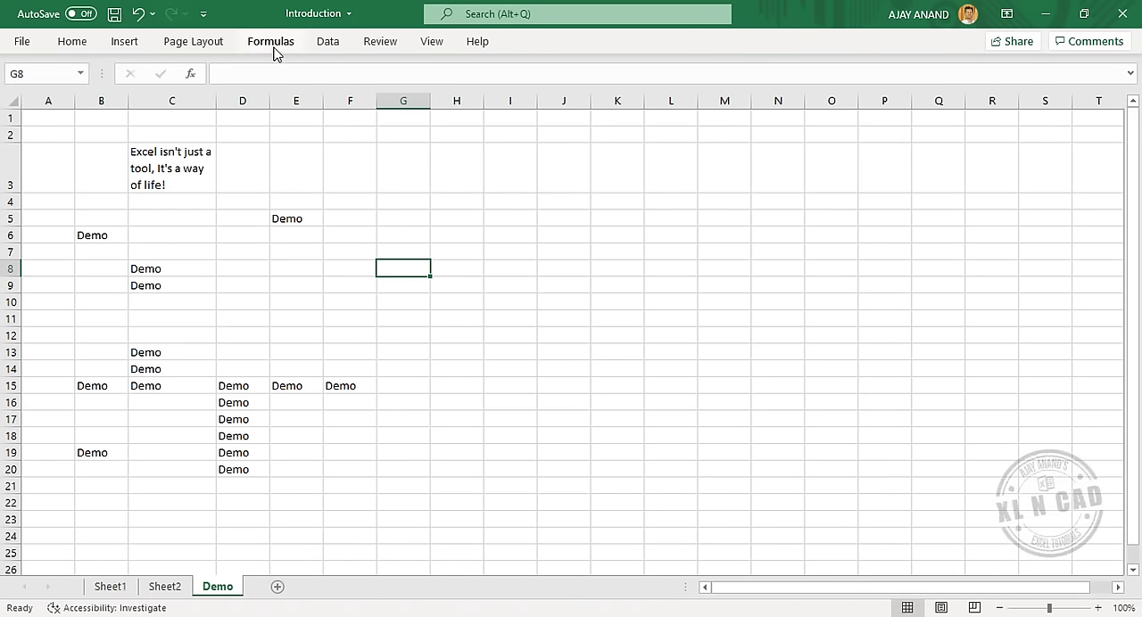
left_click(126, 44)
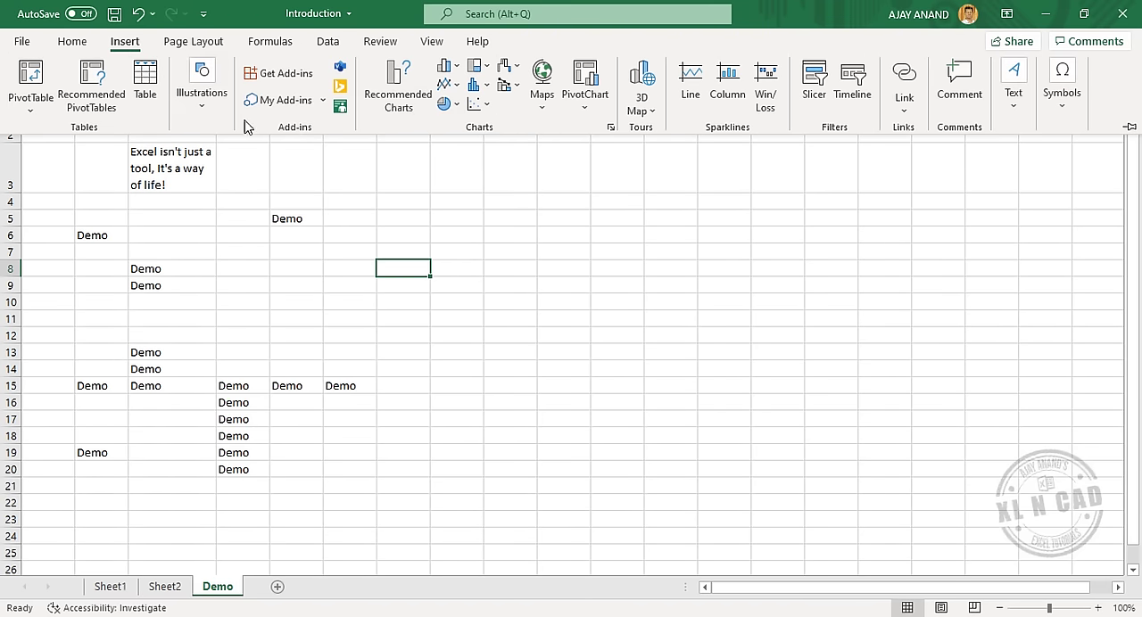
left_click(506, 237)
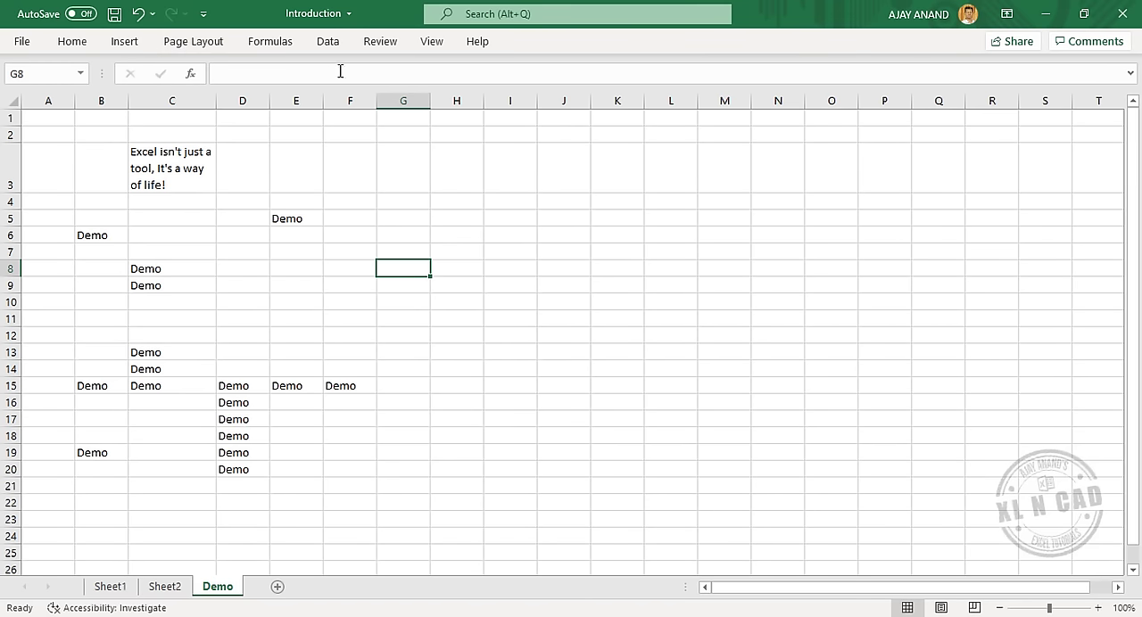
left_click(327, 42)
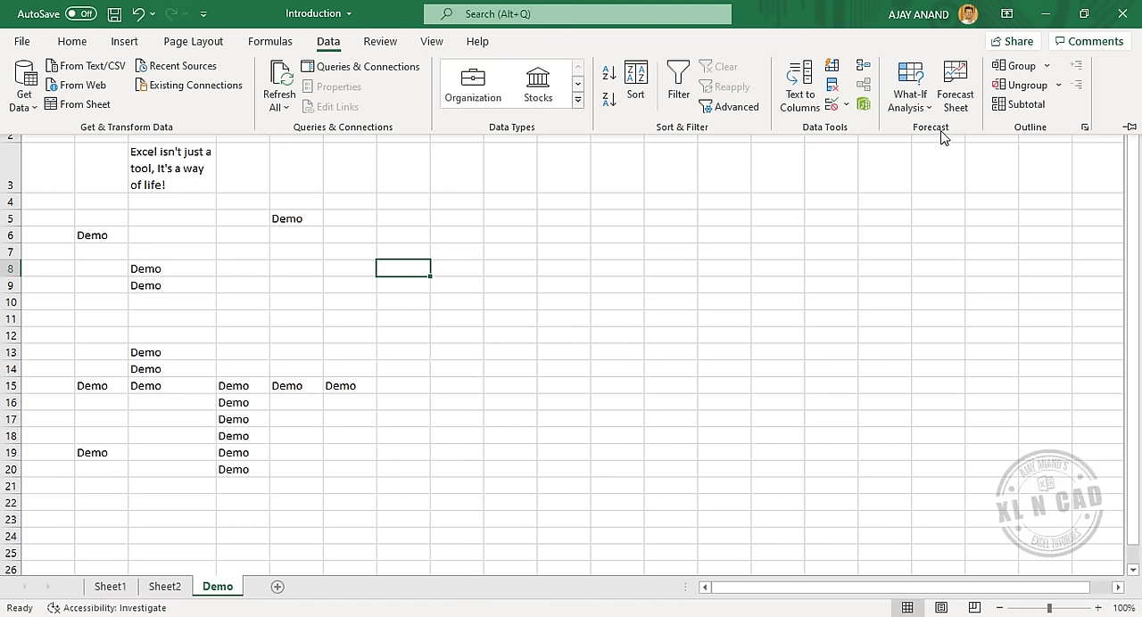
left_click(1128, 129)
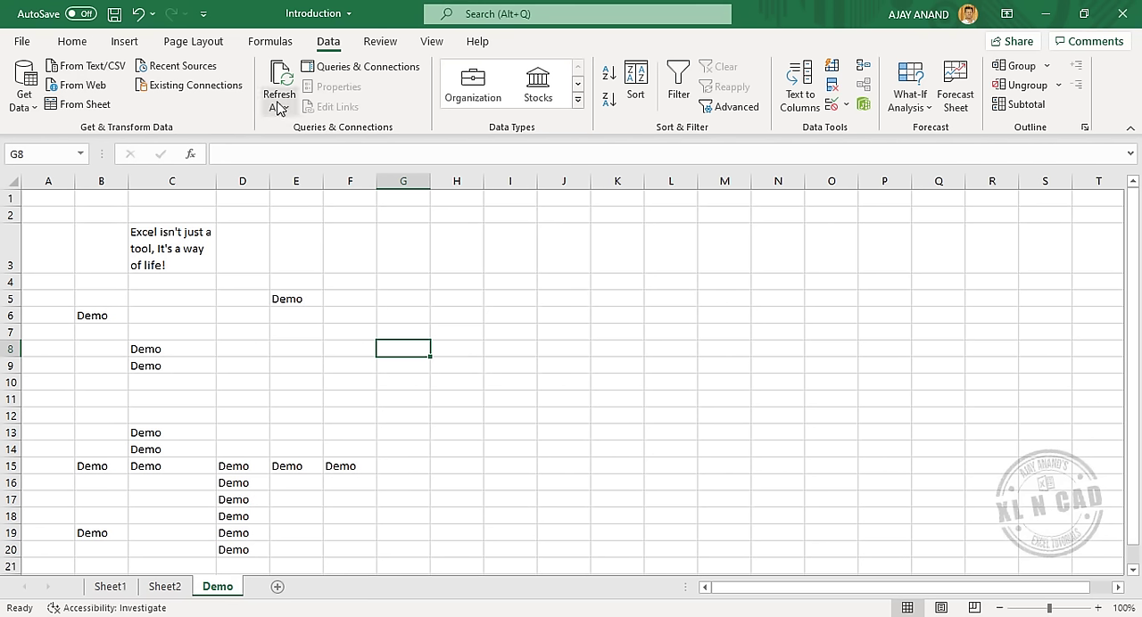
key("ctrl+F1")
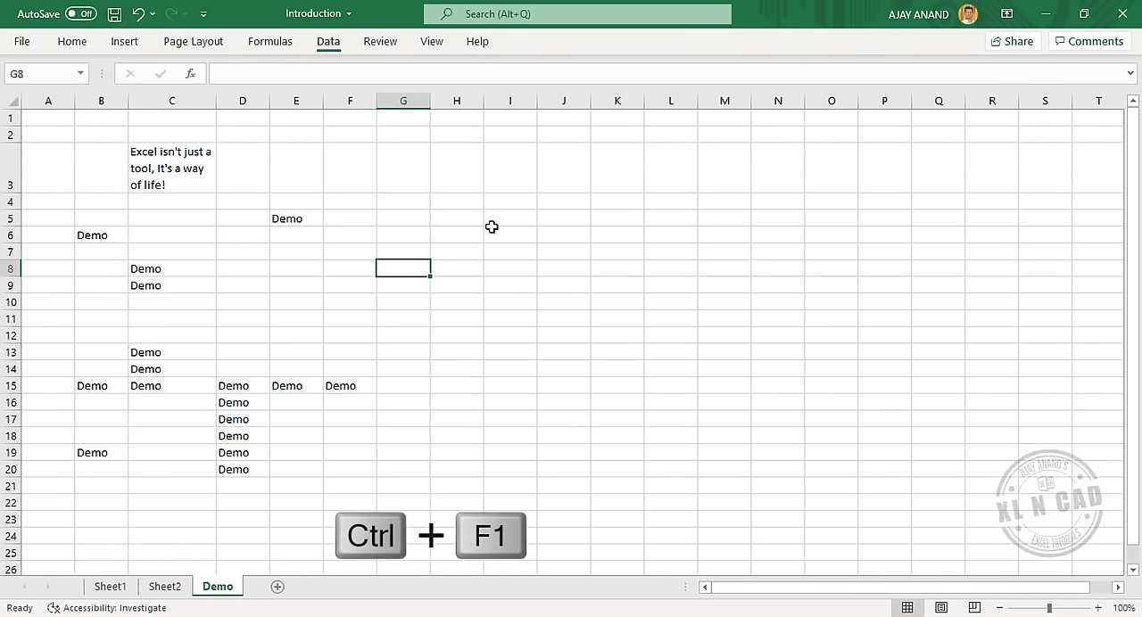
key("ctrl+F1")
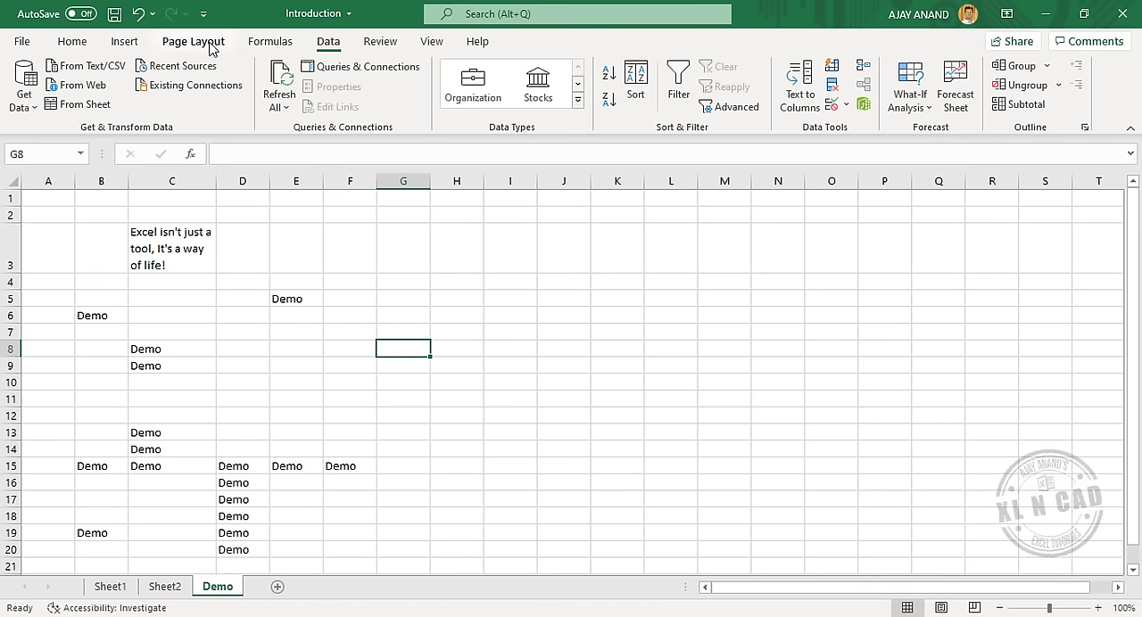
Check the account page for the Office subscription and Excel version information, and return to the worksheet.
left_click(23, 42)
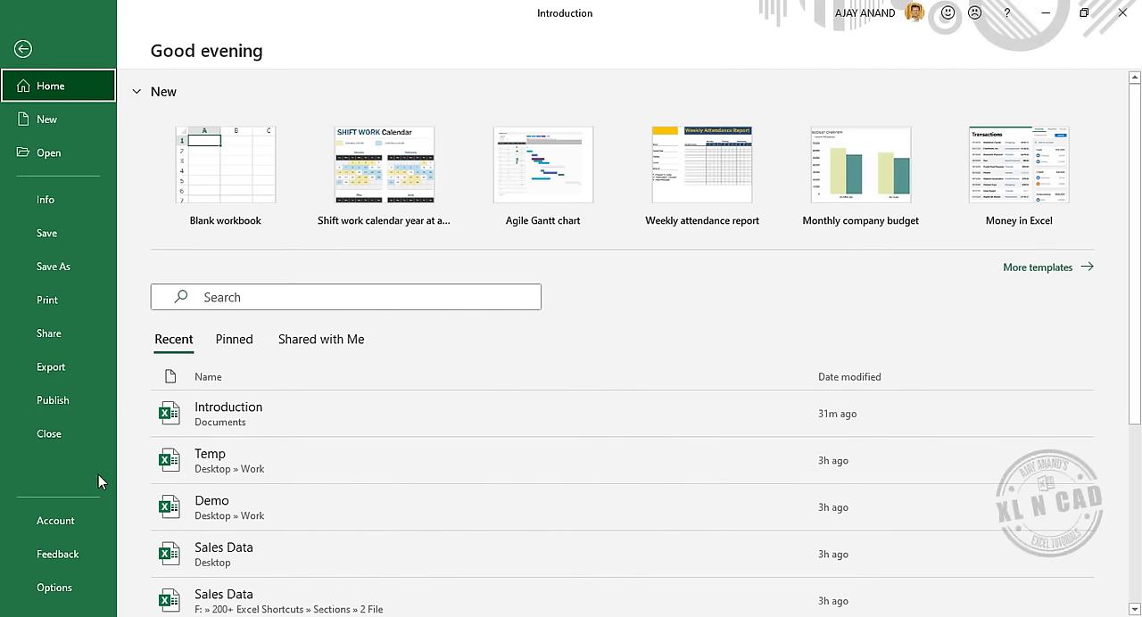
left_click(85, 524)
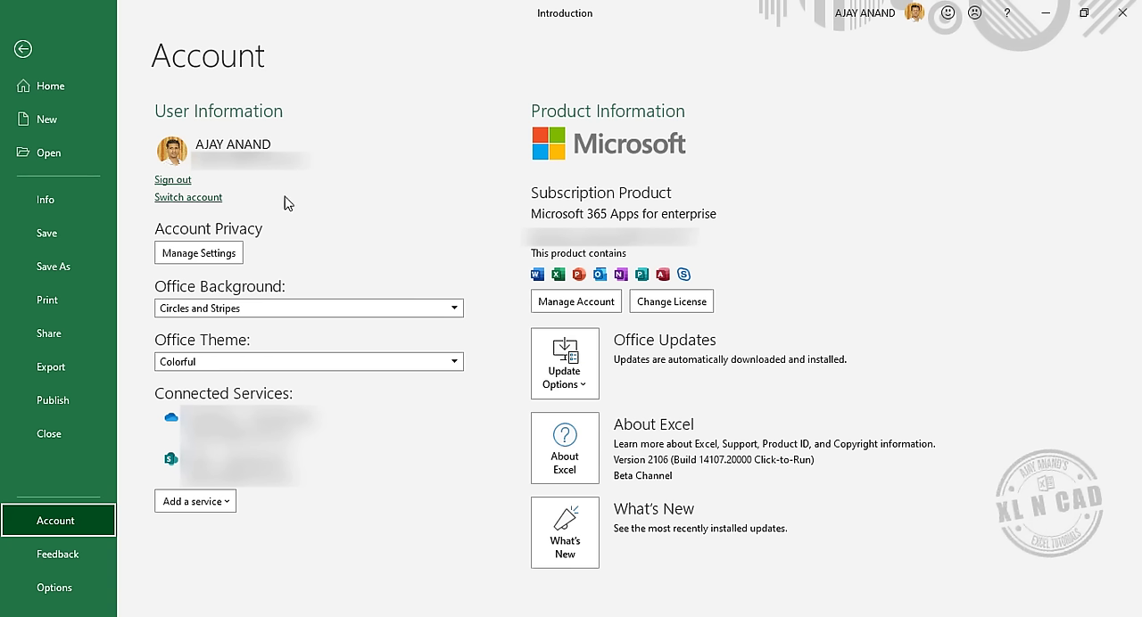
left_click(23, 50)
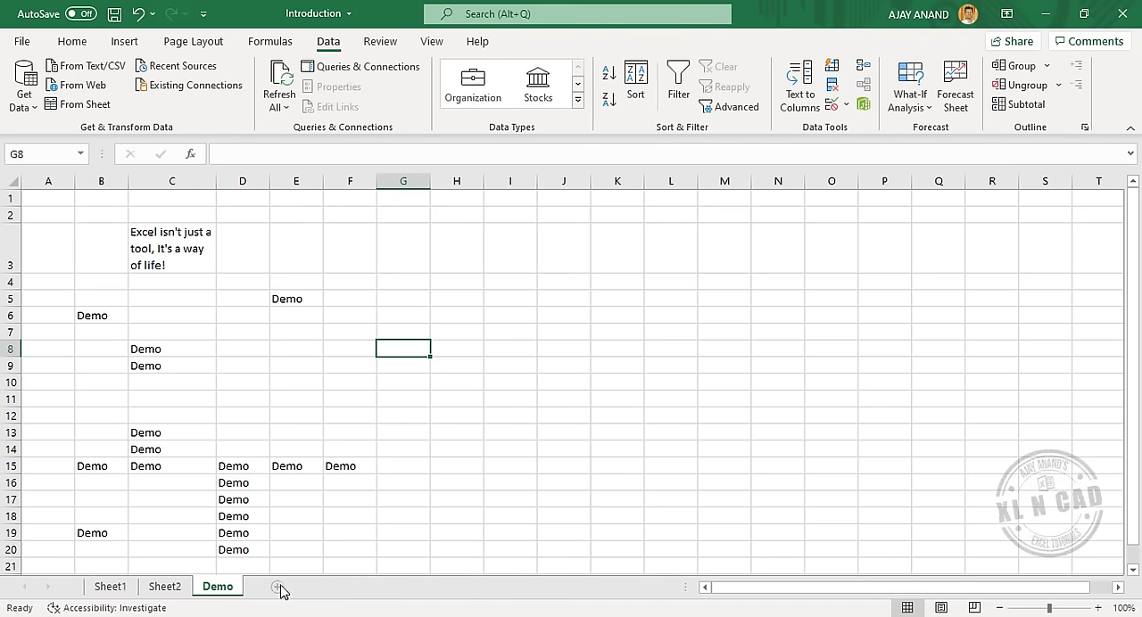
Add a new worksheet after the Demo sheet and rename it "Sales report".
left_click(311, 587)
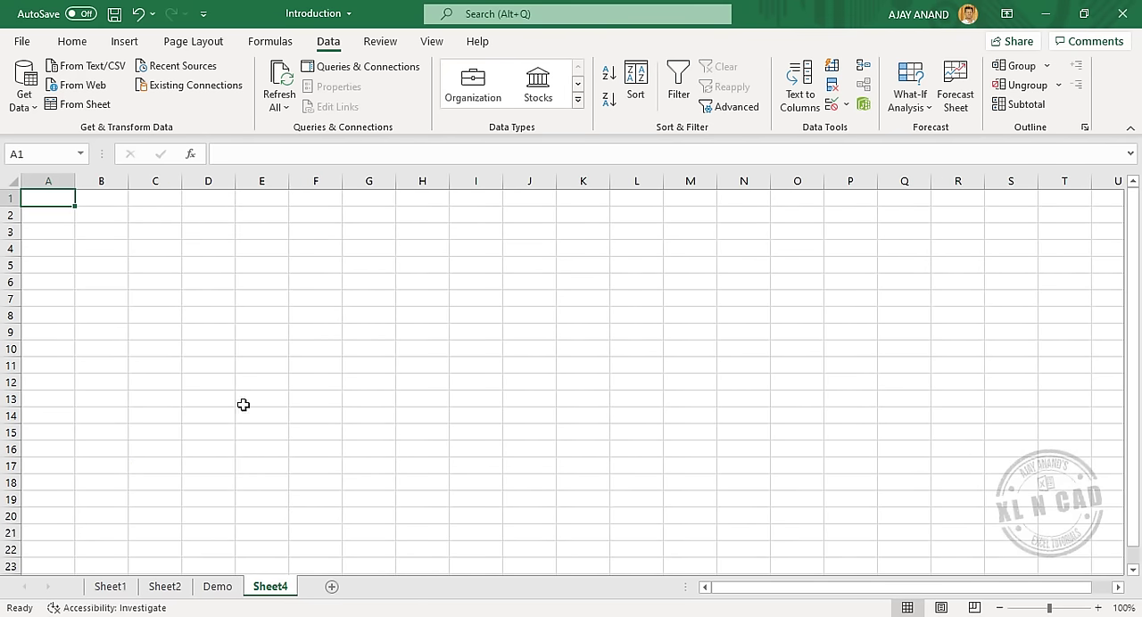
double_click(272, 588)
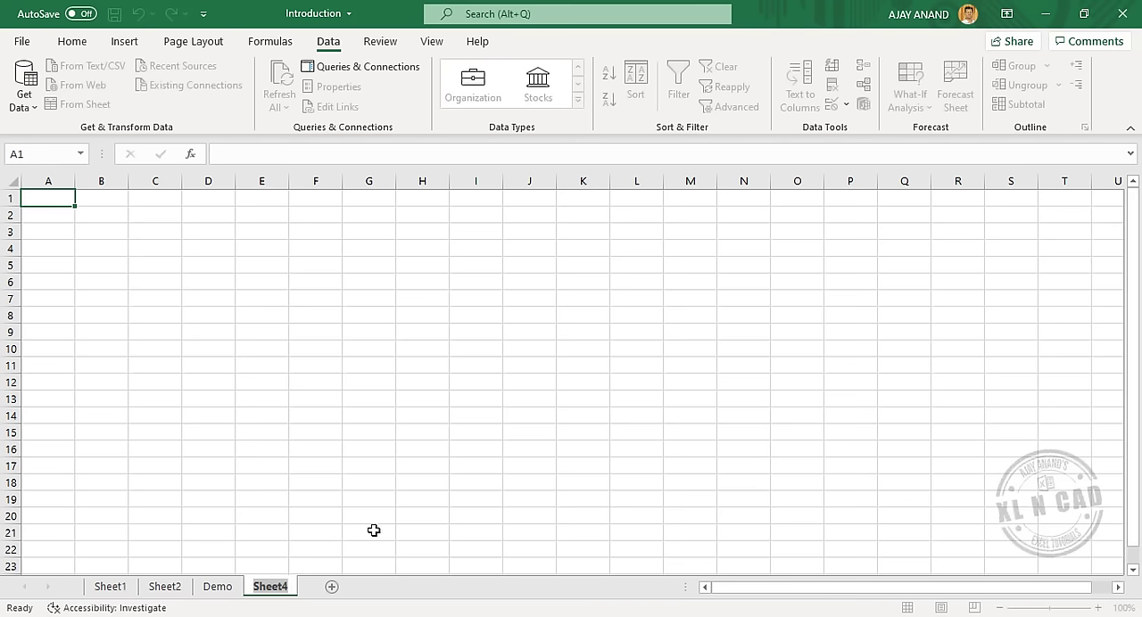
type("Sales report")
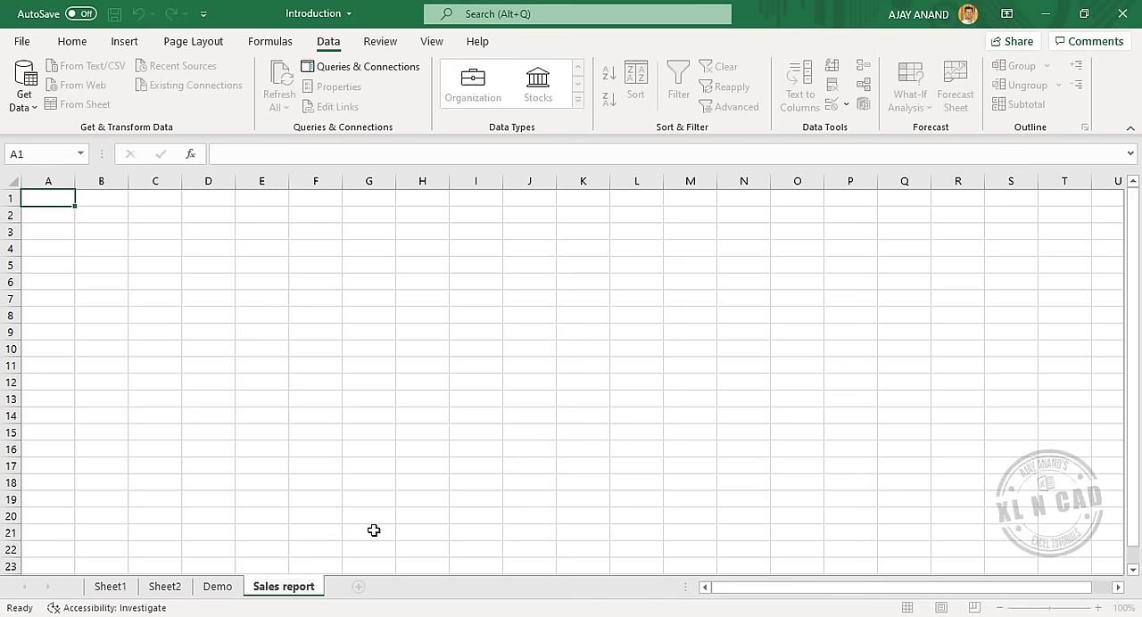
key("Return")
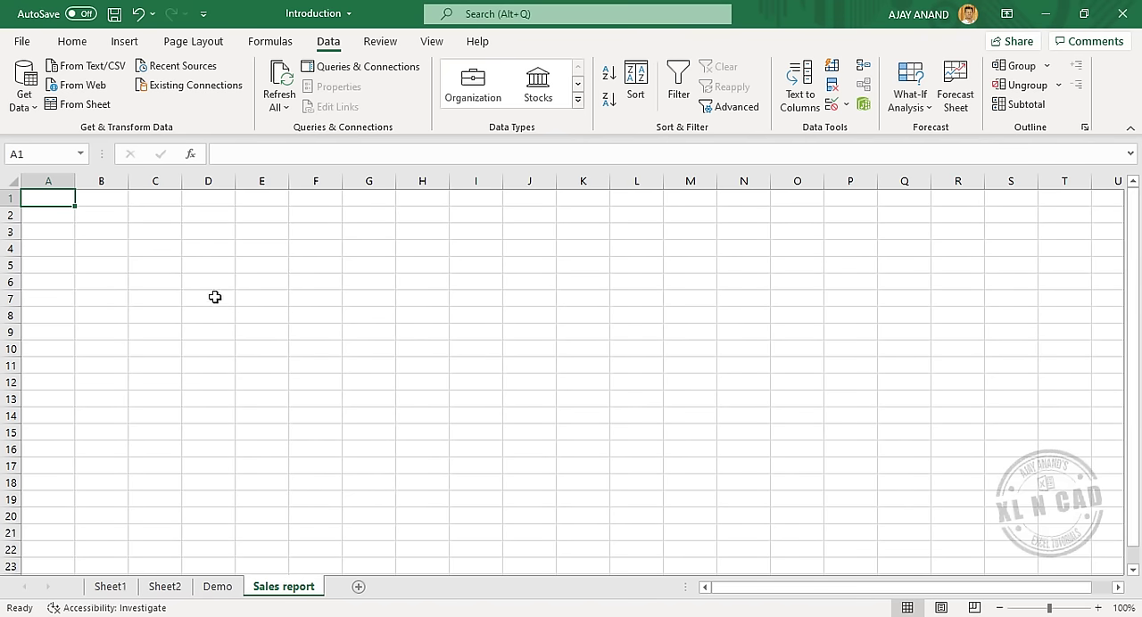
Enter the title "Sales report by district, Kerala" in cell A1.
left_click(1098, 608)
left_click(1098, 607)
left_click(1098, 608)
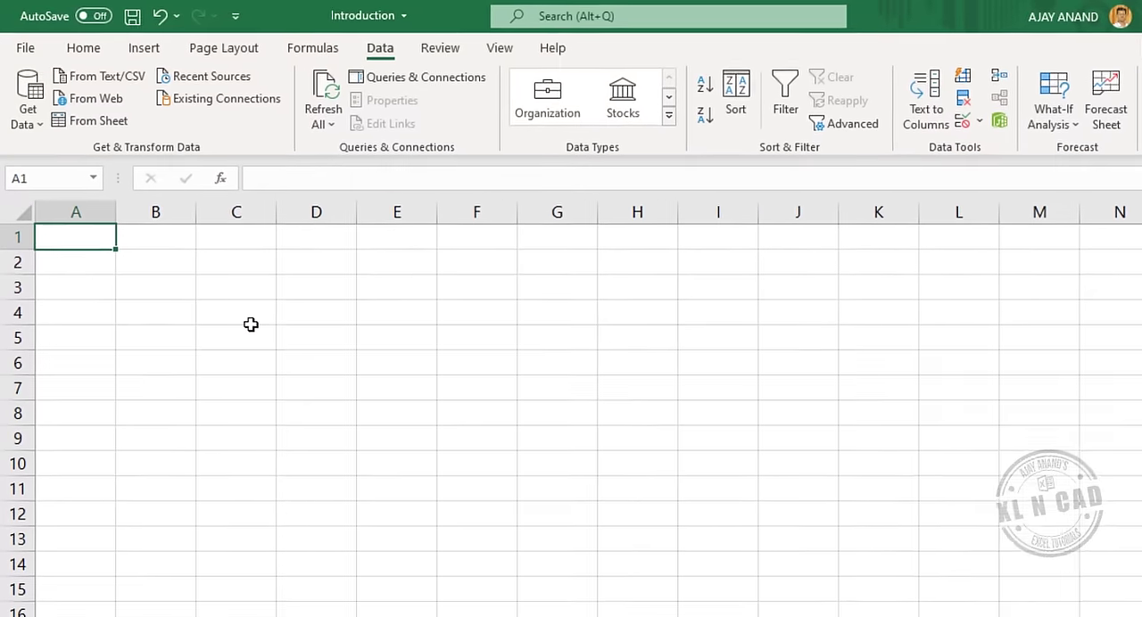
type("Sales report")
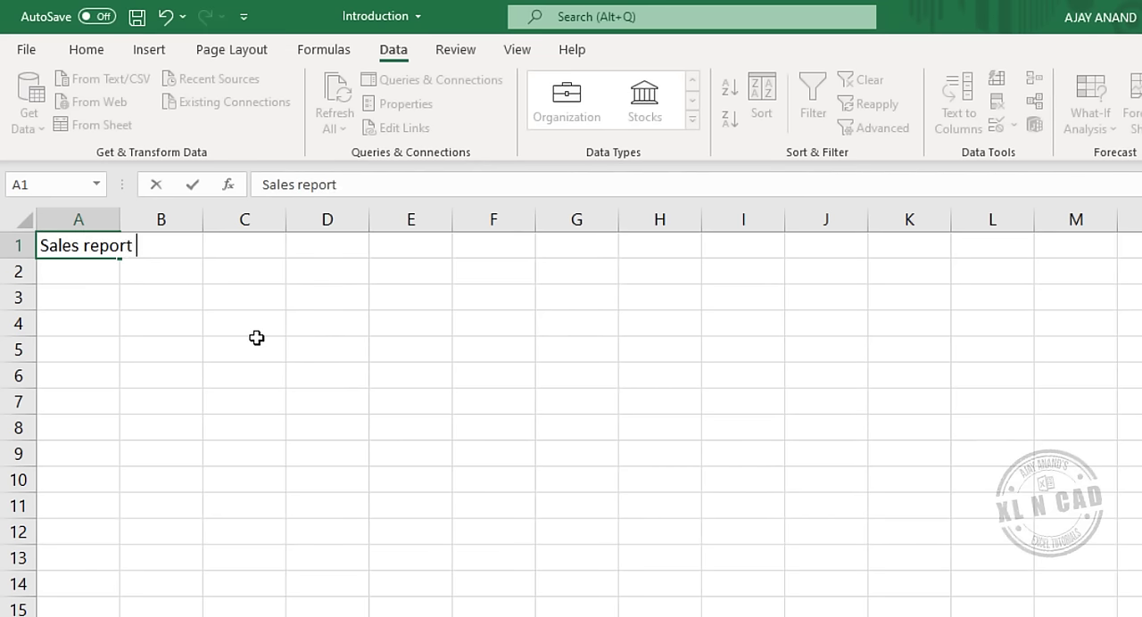
type(" by dist")
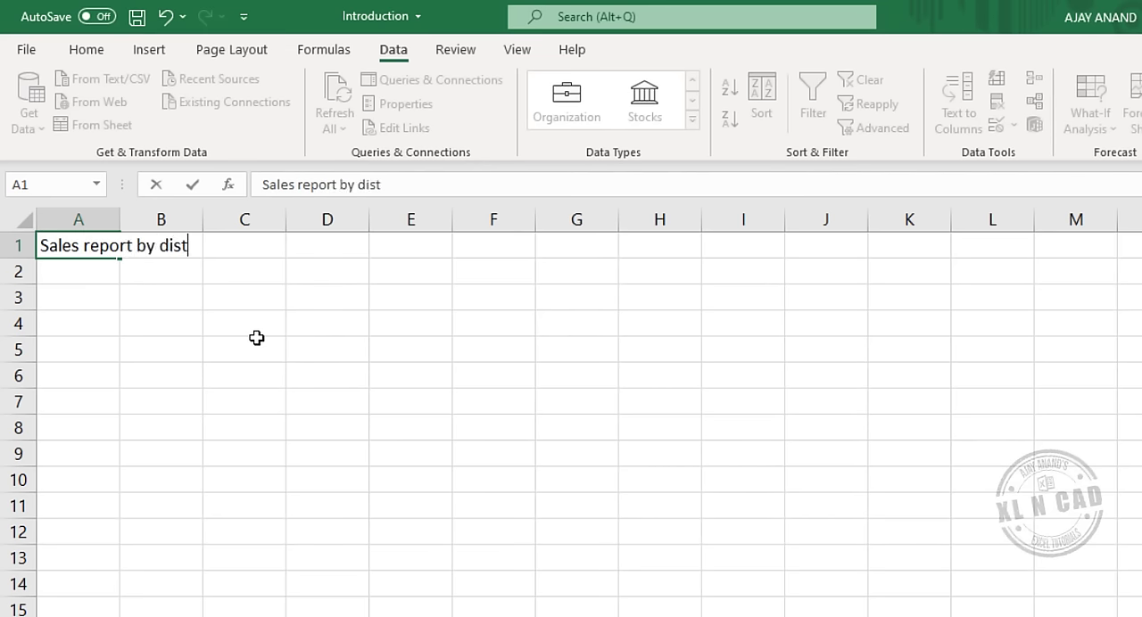
type("rict, Kerala")
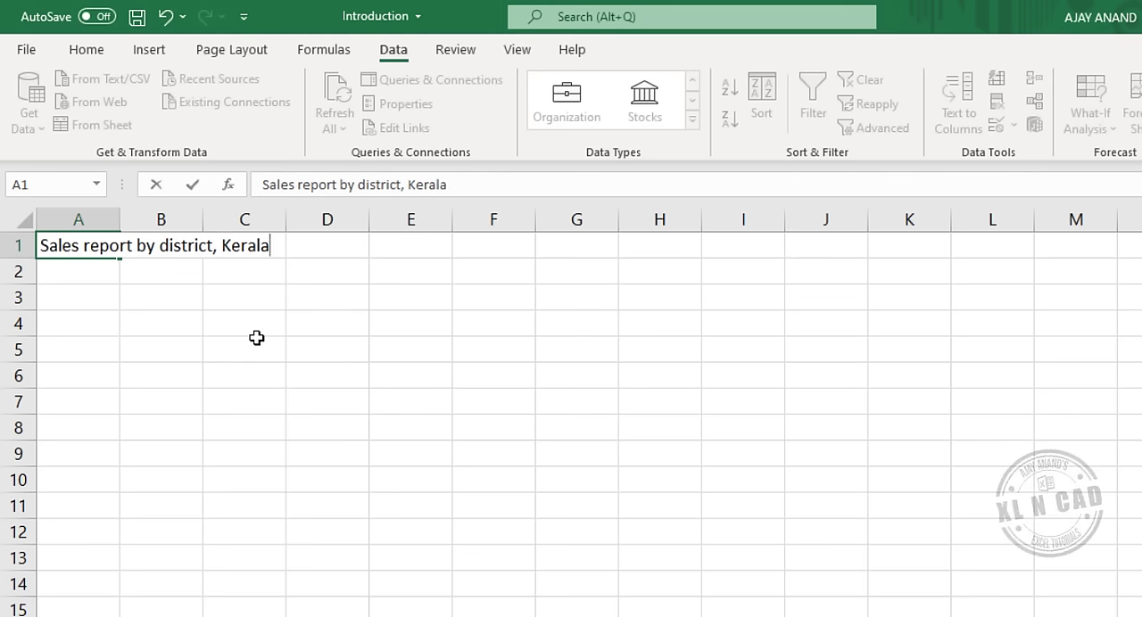
key("Return")
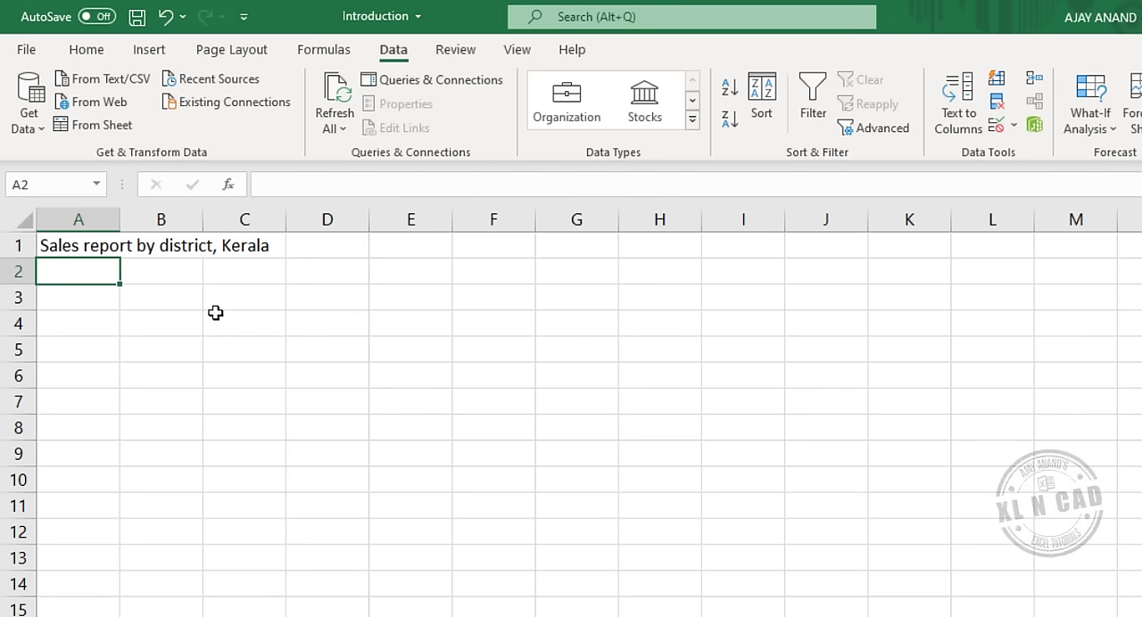
Enter Monday as the first day heading in cell B3.
left_click(171, 302)
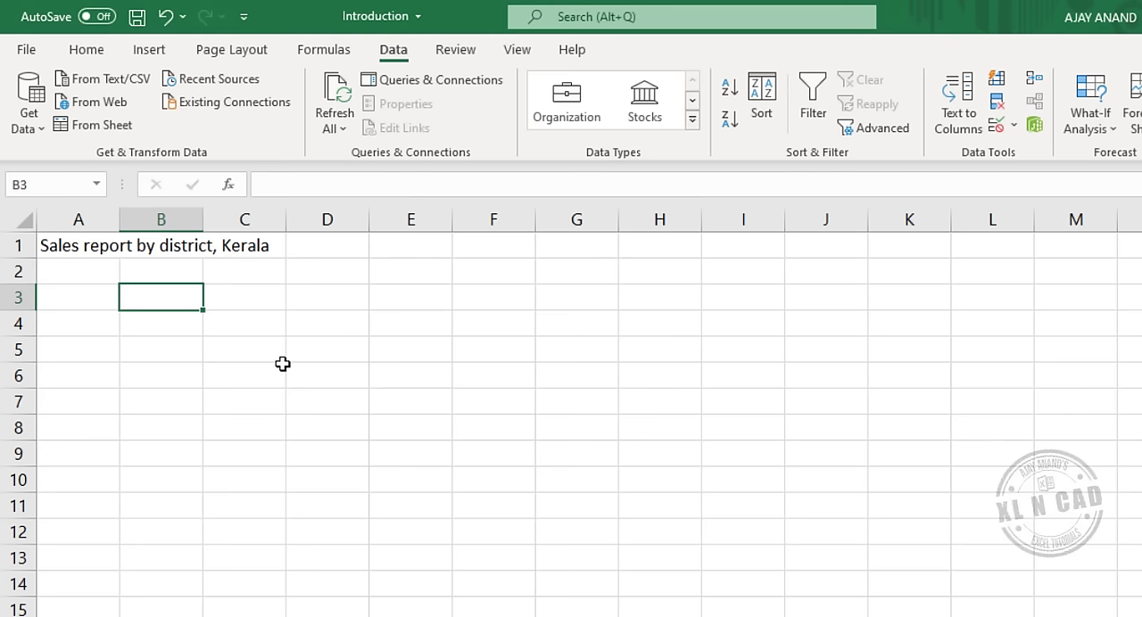
type("Monday")
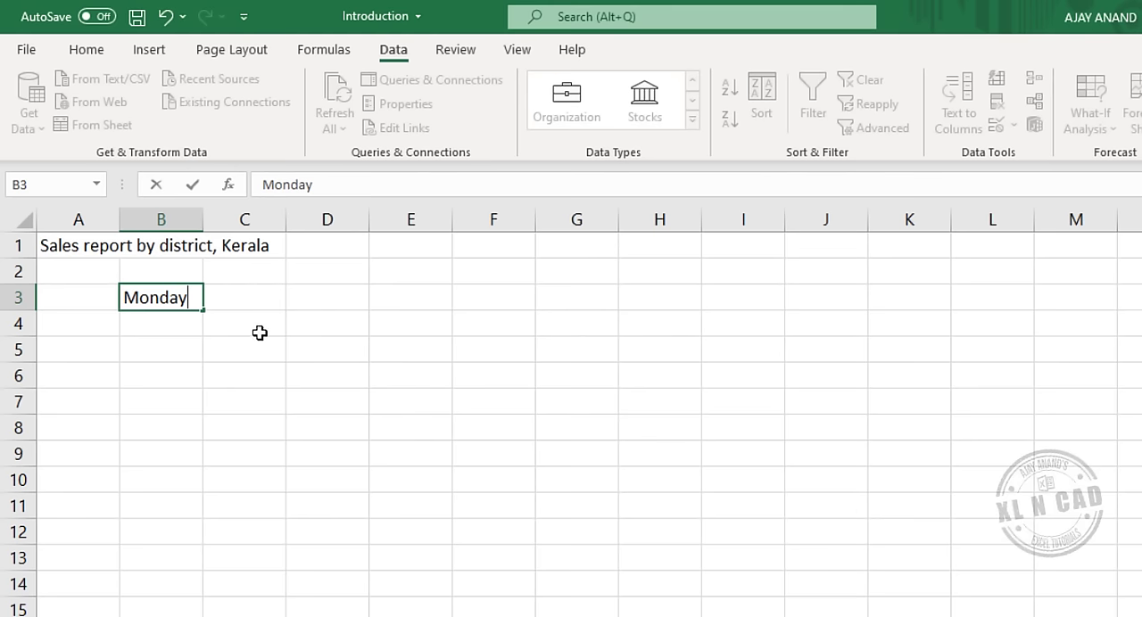
key("Tab")
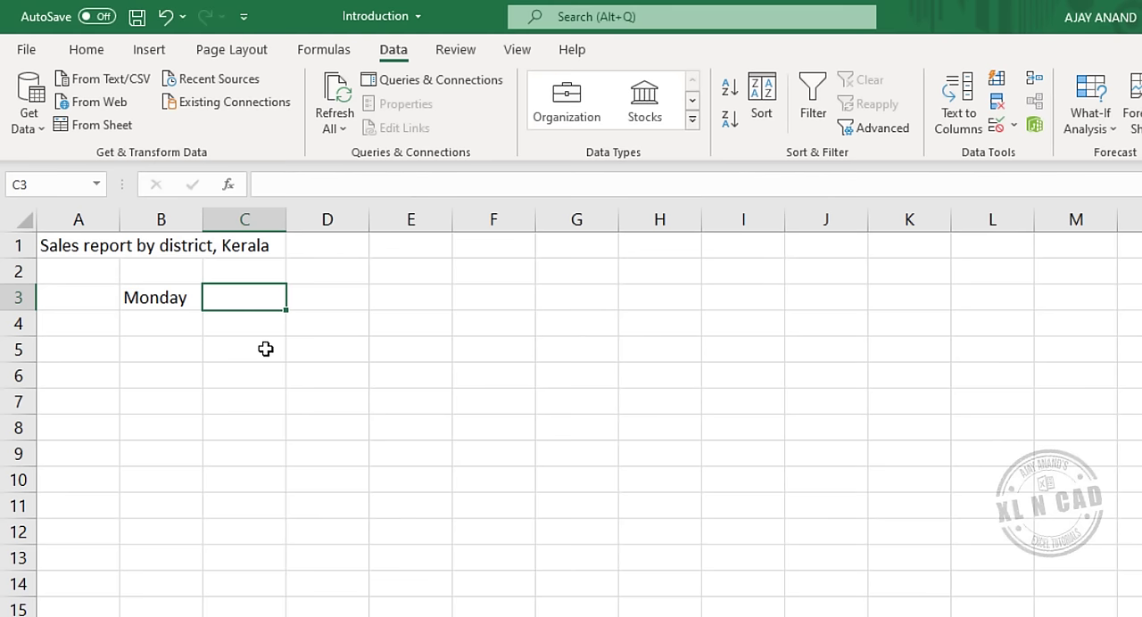
Enter Tuesday and Wednesday by hand in cells C3 and D3, and clear both cells.
type("Tuesday")
key("Tab")
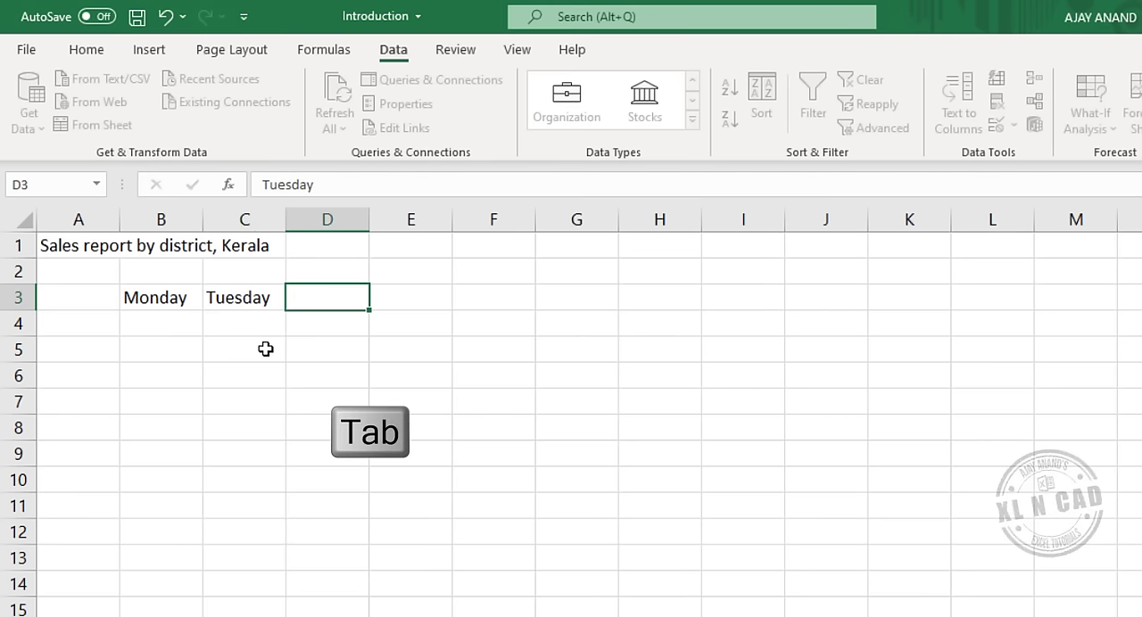
type("Wednes")
type("day")
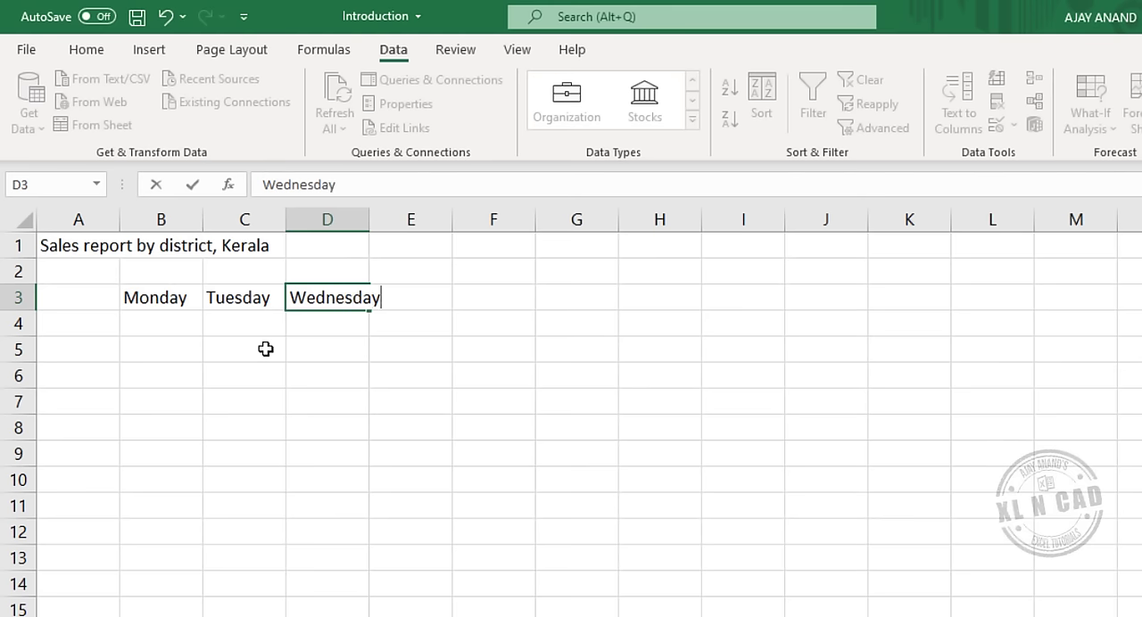
key("Tab")
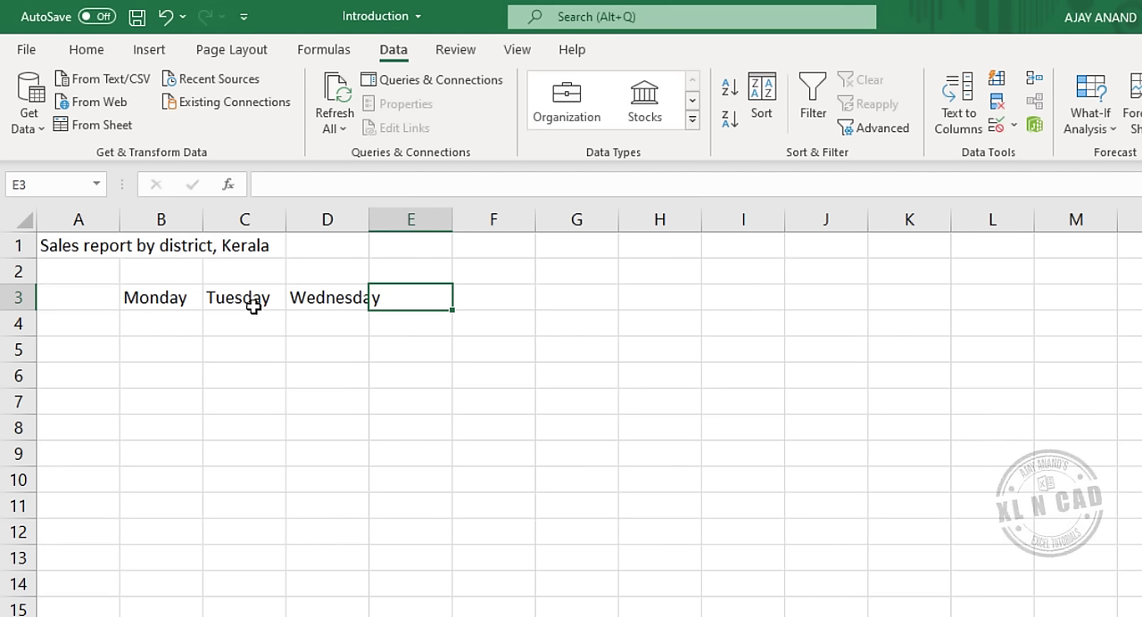
left_click_drag(244, 300, 300, 301)
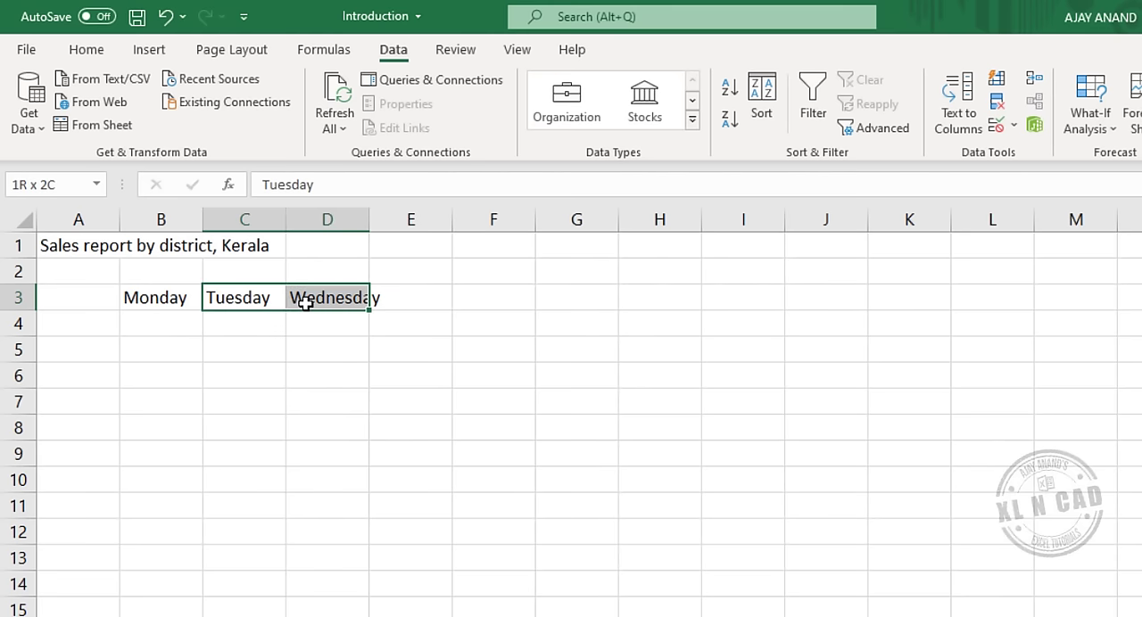
key("Delete")
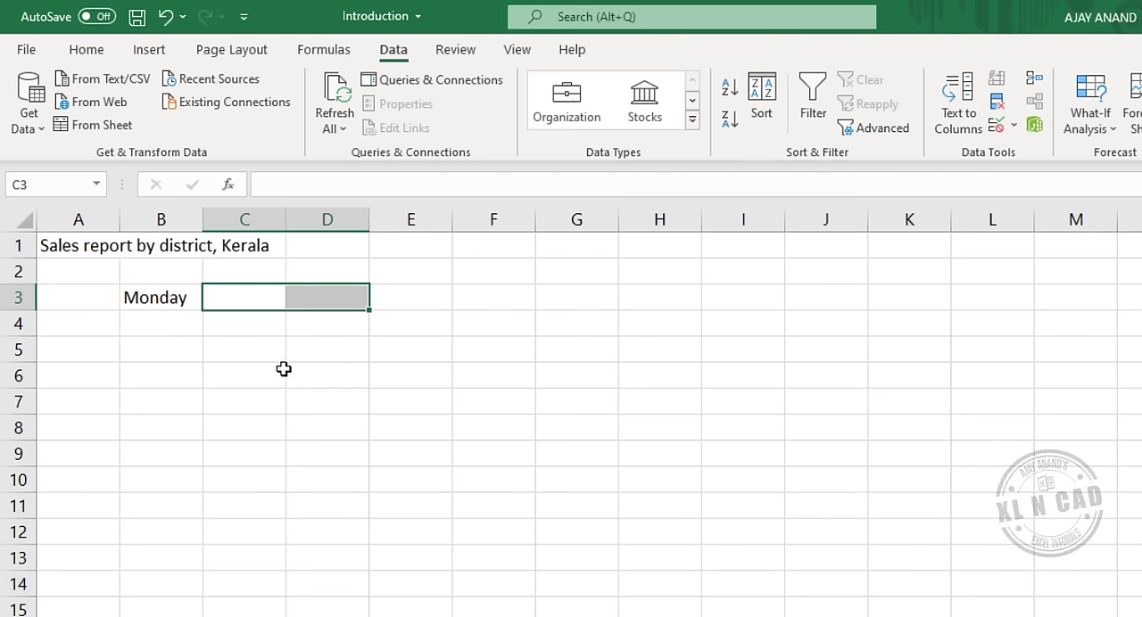
AutoFill the day headings from Monday in B3 through Sunday in H3, and widen column D to fit Wednesday.
left_click(168, 301)
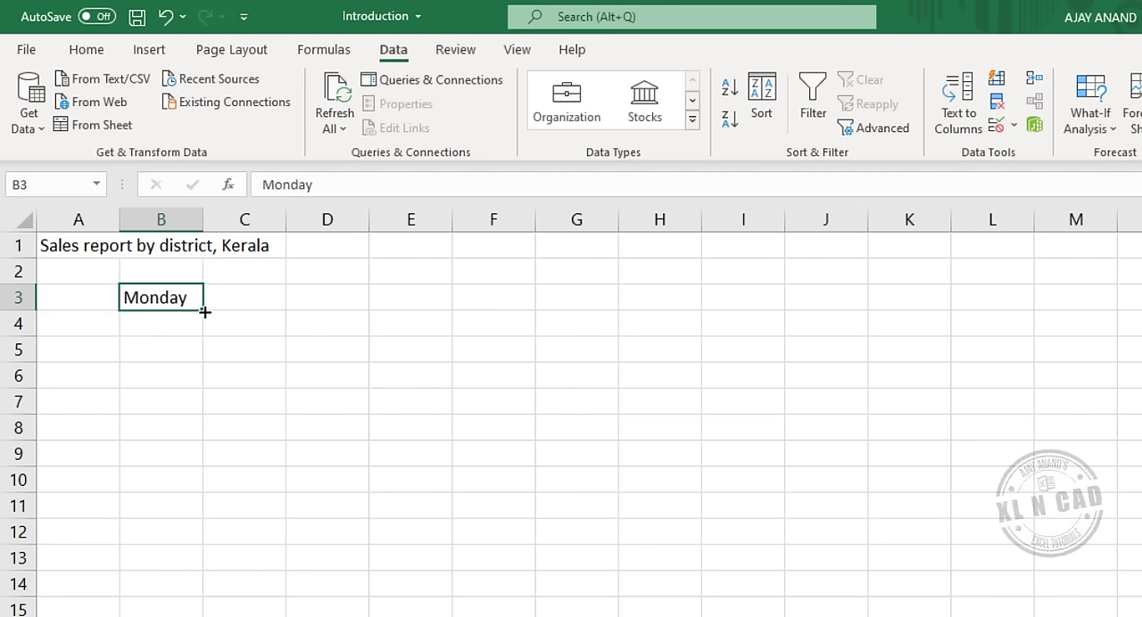
left_click_drag(204, 312, 413, 312)
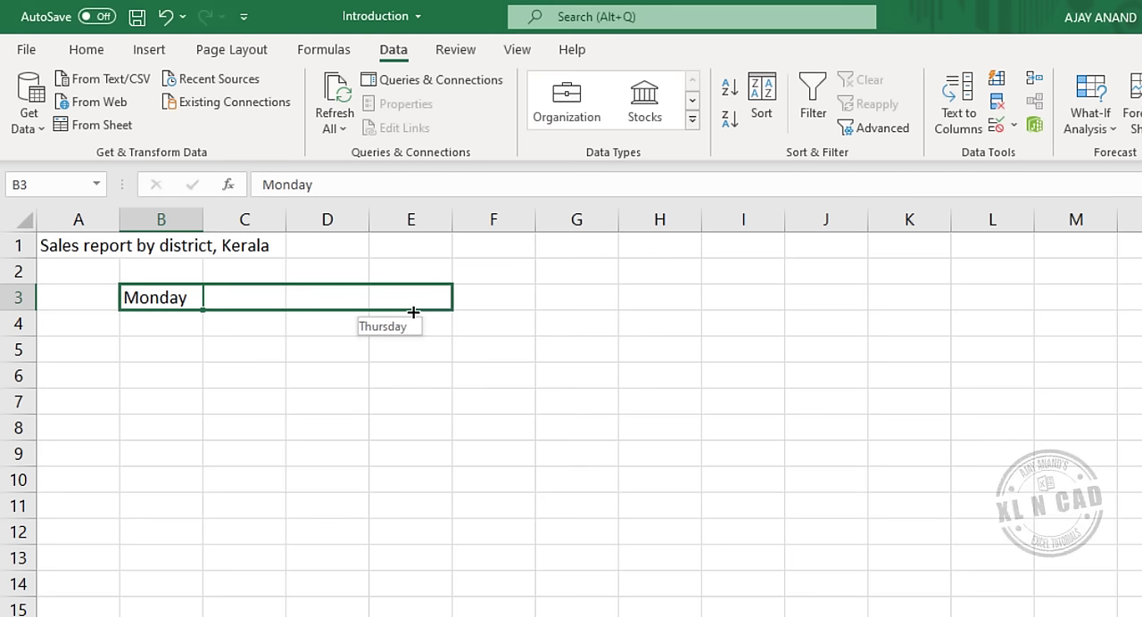
left_click_drag(490, 314, 624, 313)
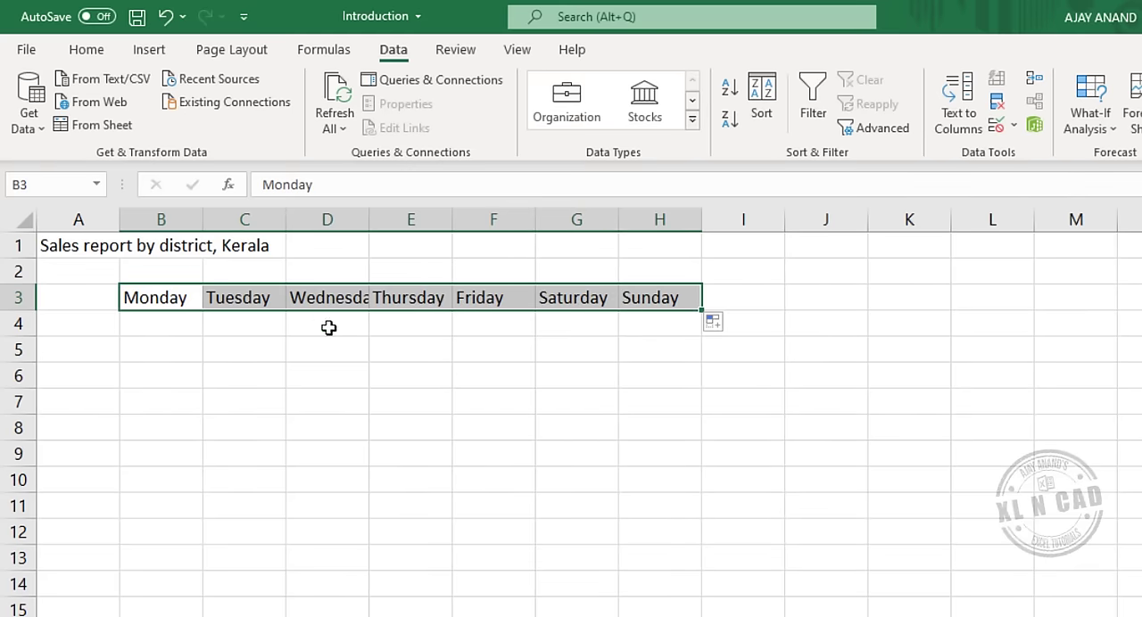
left_click(466, 370)
left_click_drag(370, 222, 413, 225)
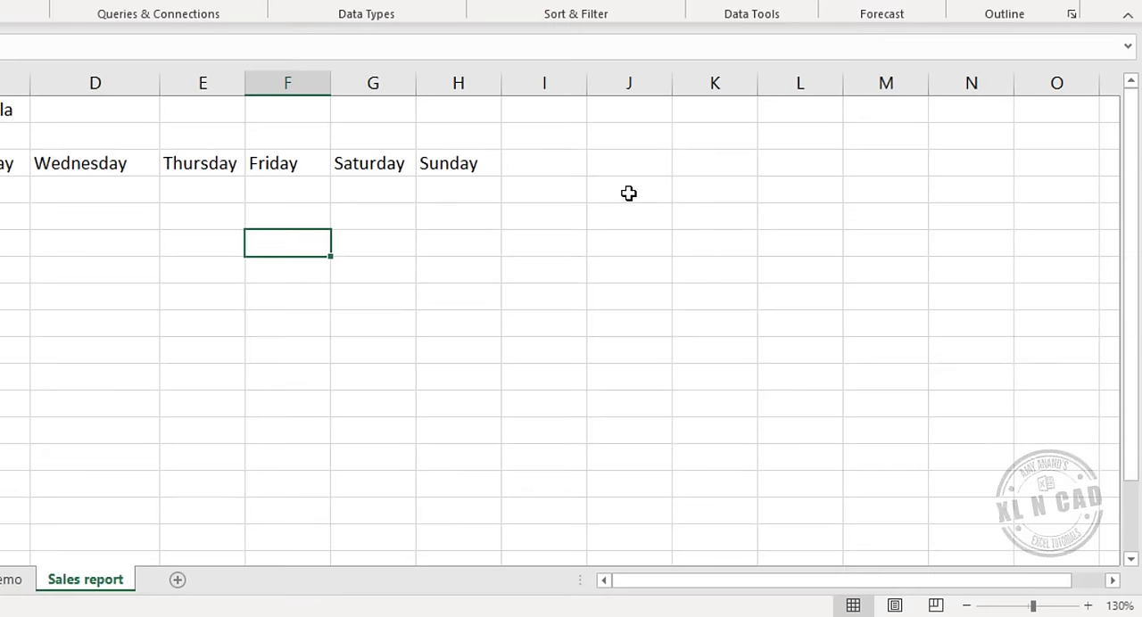
Enter Jan in cell J4 and AutoFill the months down the column through Dec in J15.
left_click(869, 327)
type("Ja")
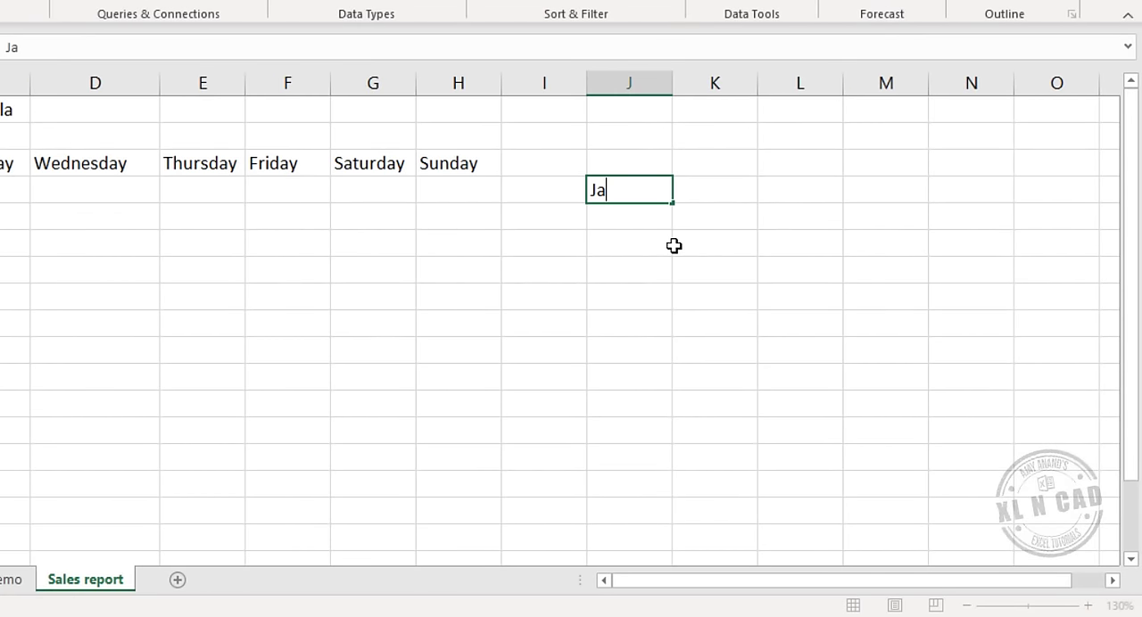
type("n")
key("Return")
left_click(648, 188)
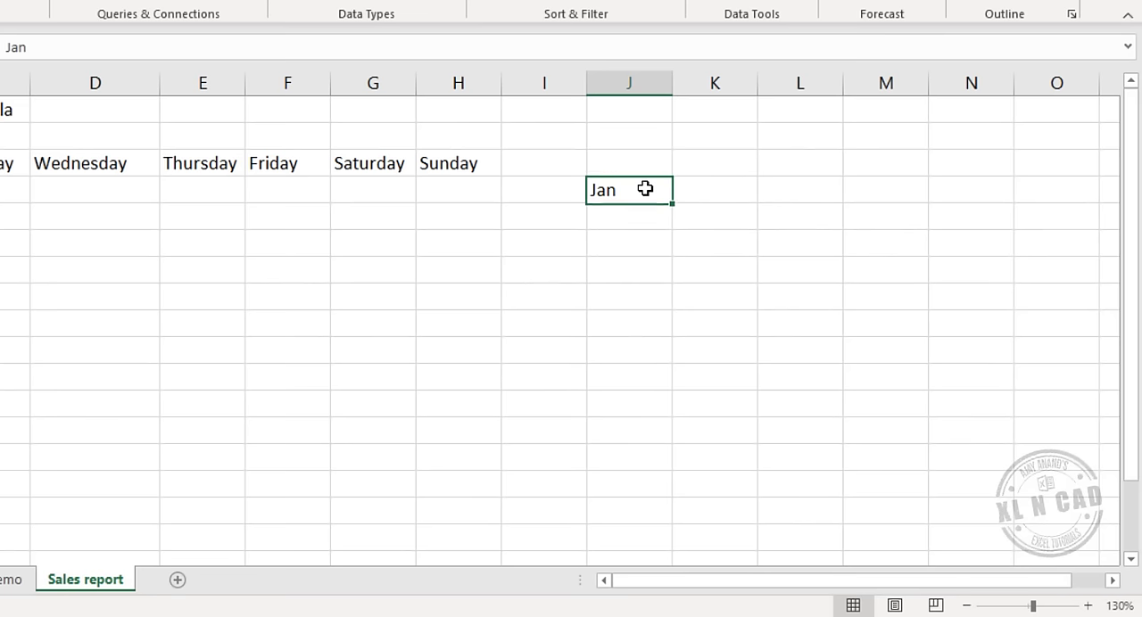
left_click_drag(676, 204, 683, 494)
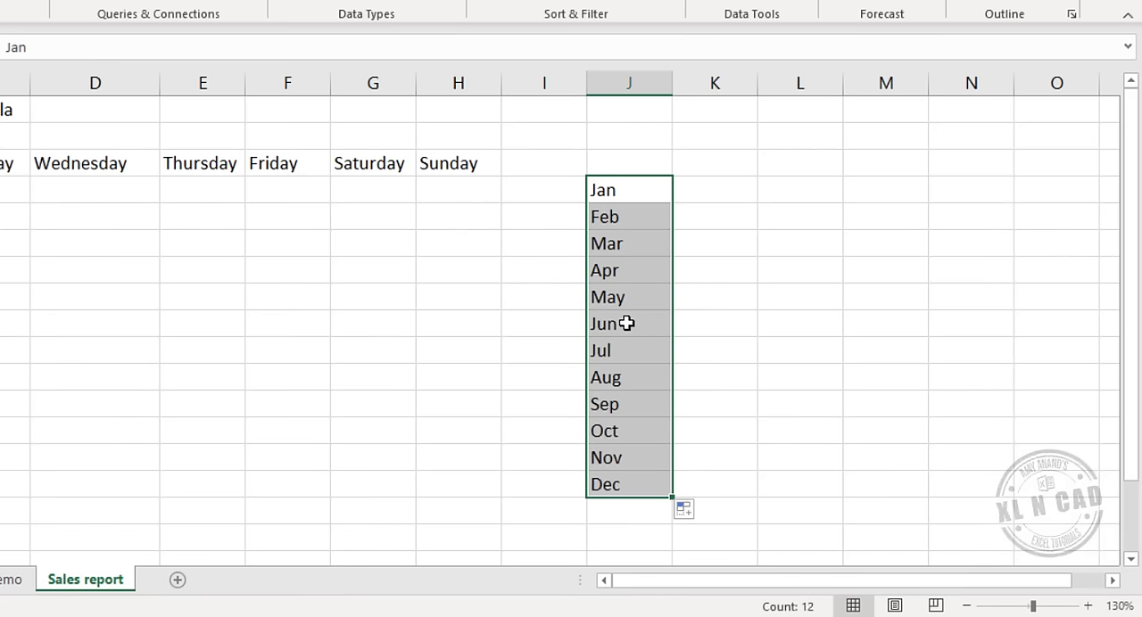
Clear the list of months from column J, covering cells J2 to J16.
left_click(654, 272)
left_click_drag(617, 141, 634, 503)
key("Delete")
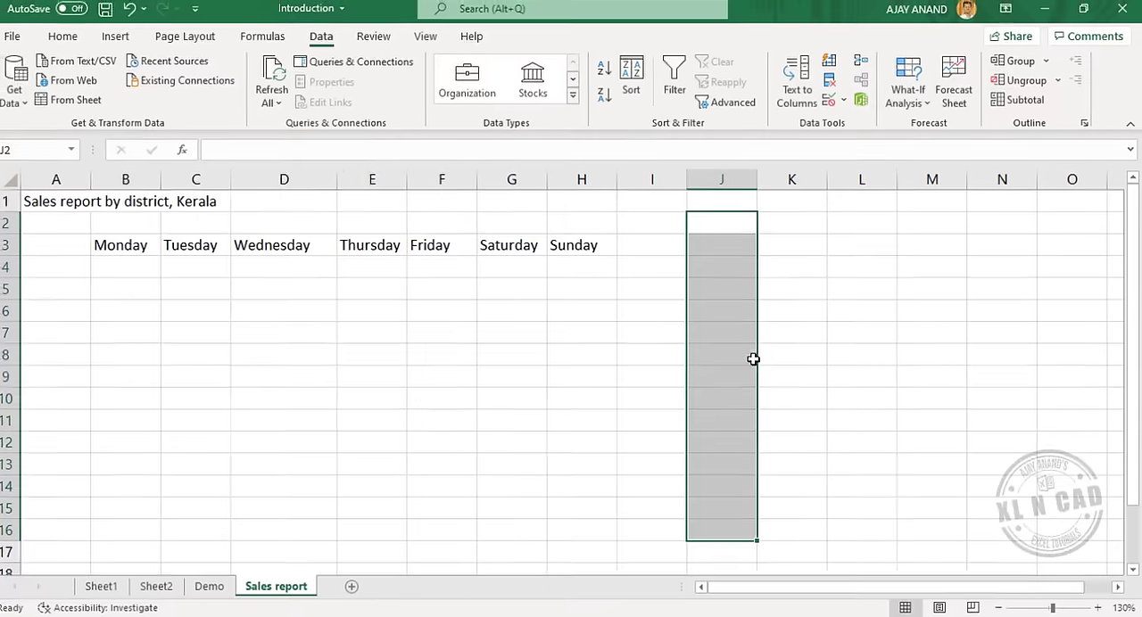
Enter Calicut as the first district label in cell A4.
left_click(77, 270)
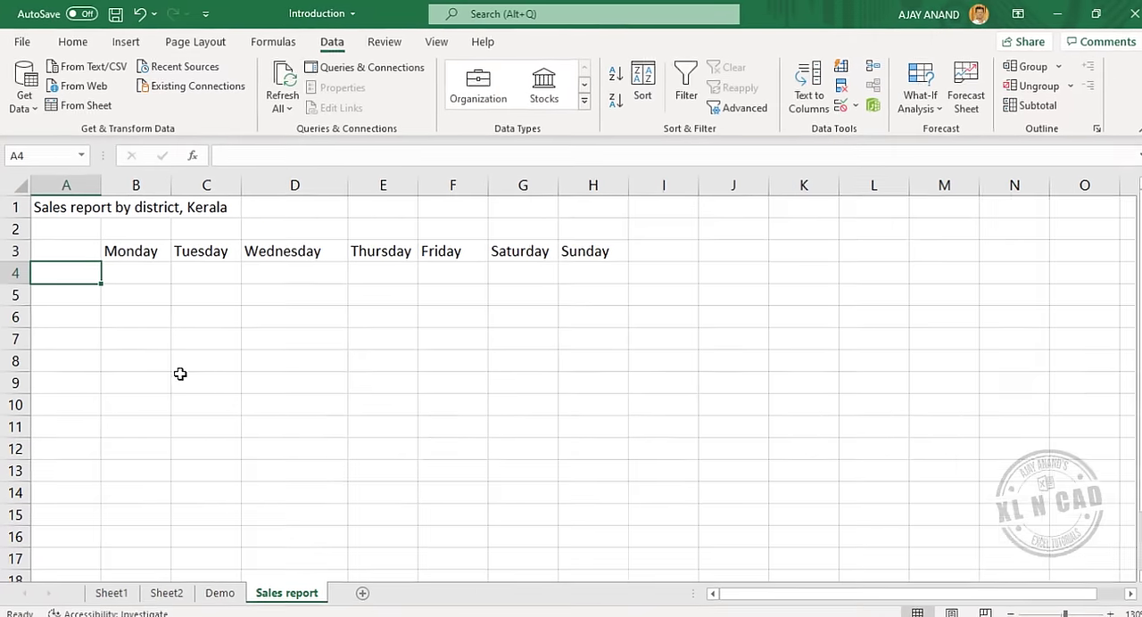
type("Calicut")
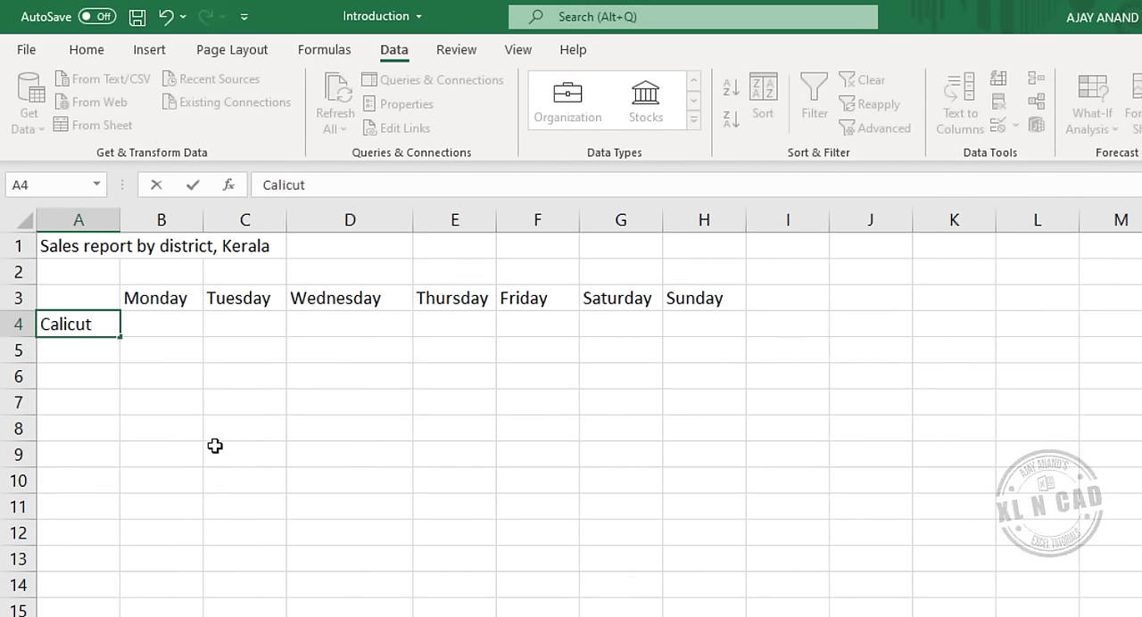
key("Return")
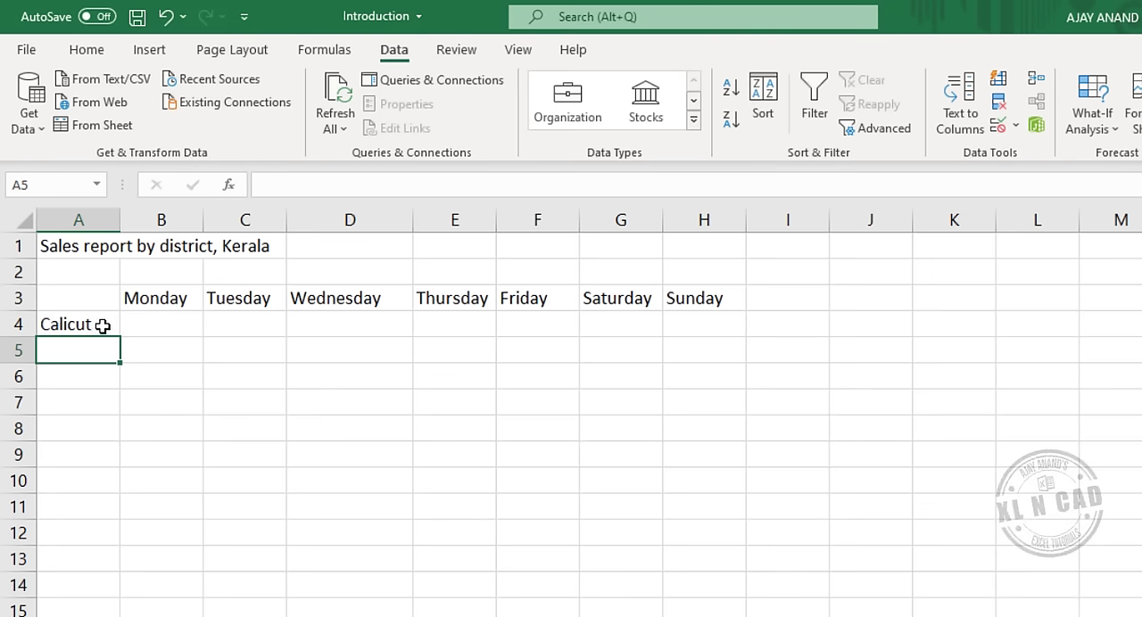
Edit cell A4 in place to read "Calicut & Kannur" and widen column A to fit the label.
left_click(103, 325)
double_click(107, 329)
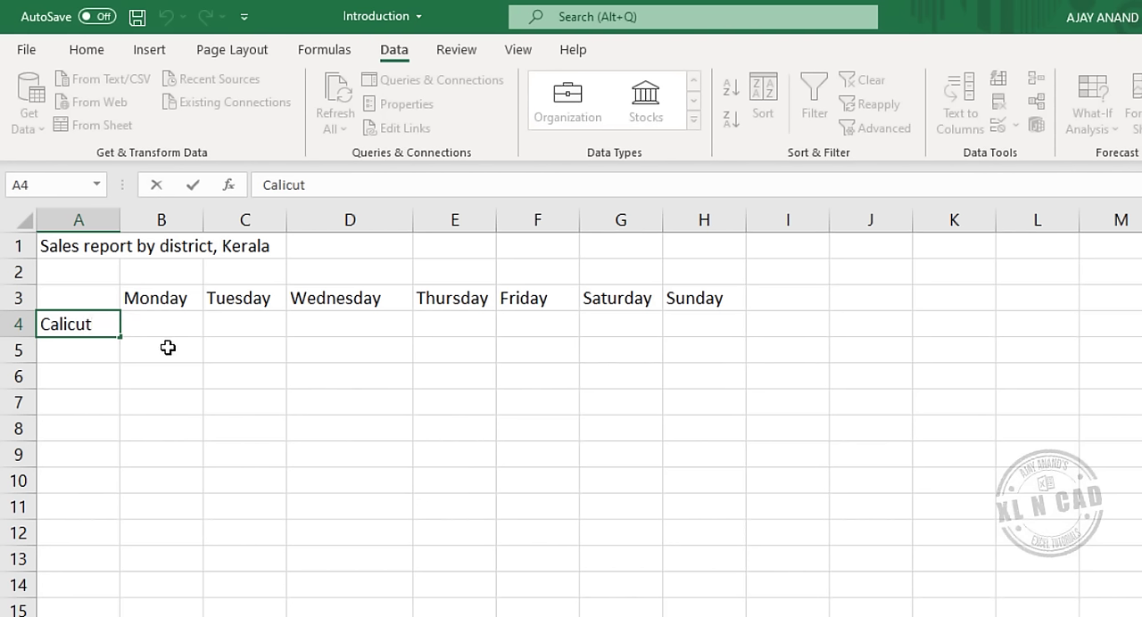
type("& Kannur")
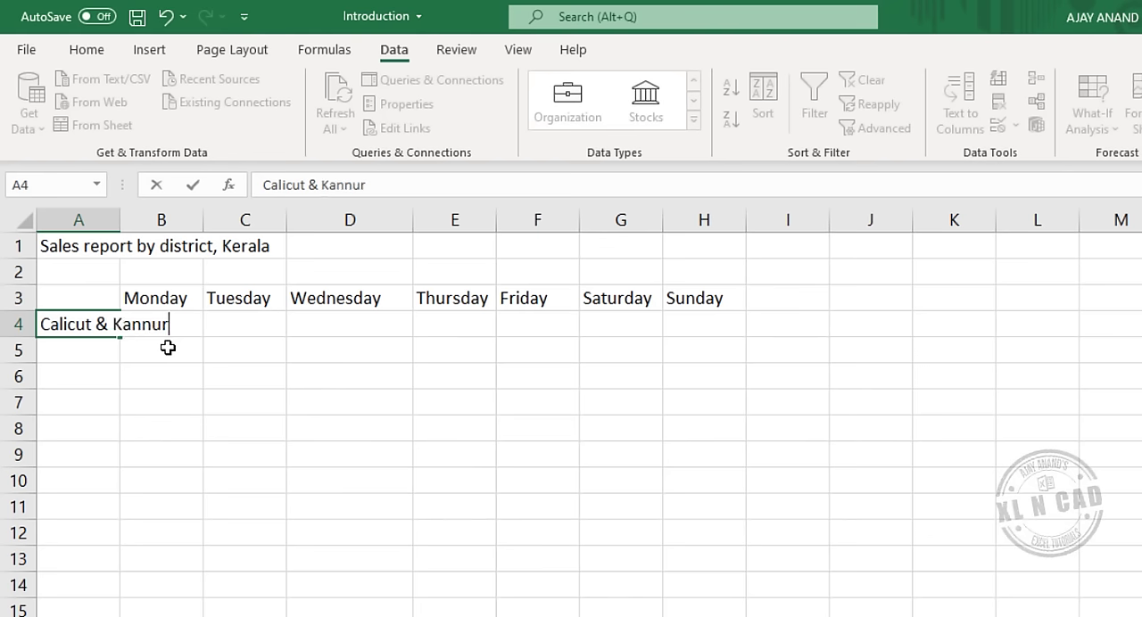
key("Return")
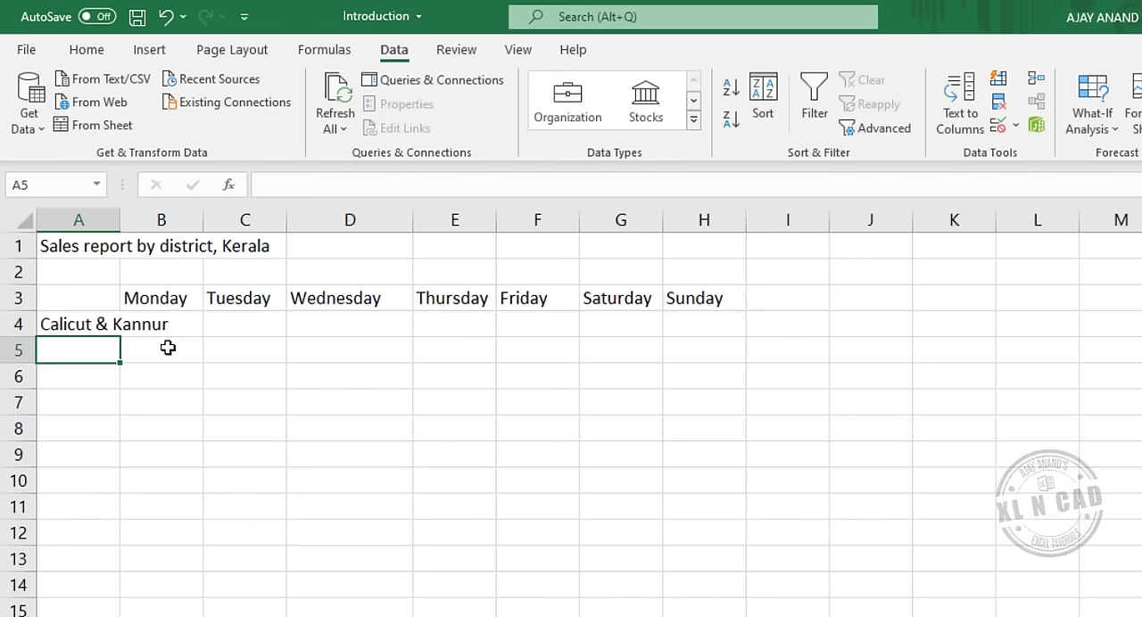
left_click_drag(121, 220, 198, 221)
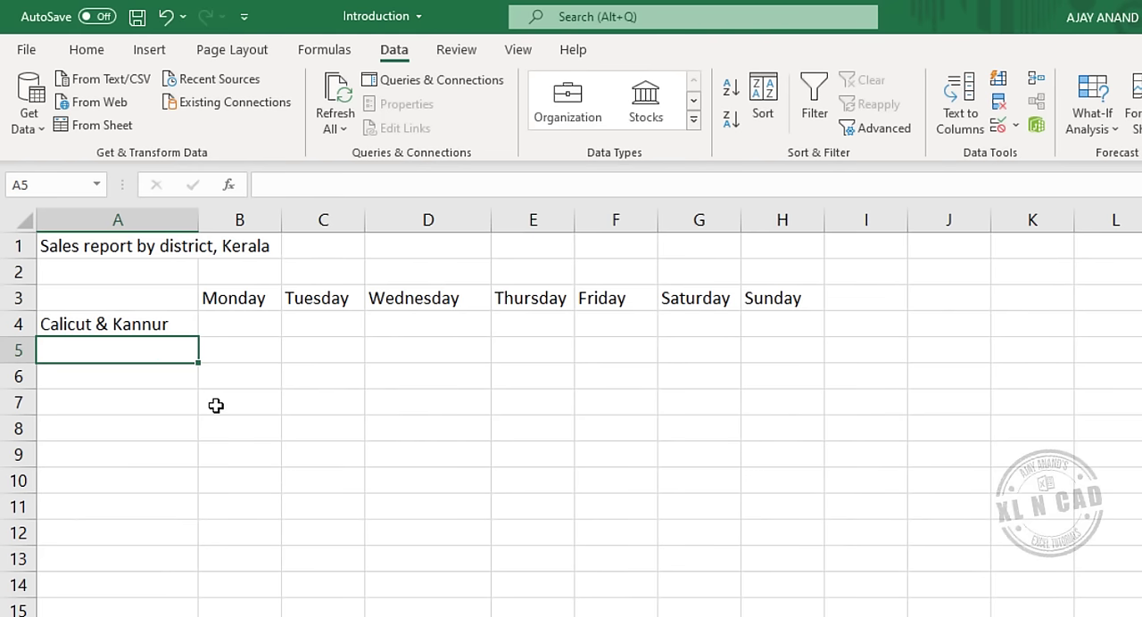
Replace the "&" in cell A4 with "and" so the label reads "Calicut and Kannur".
left_click(148, 330)
key("F2")
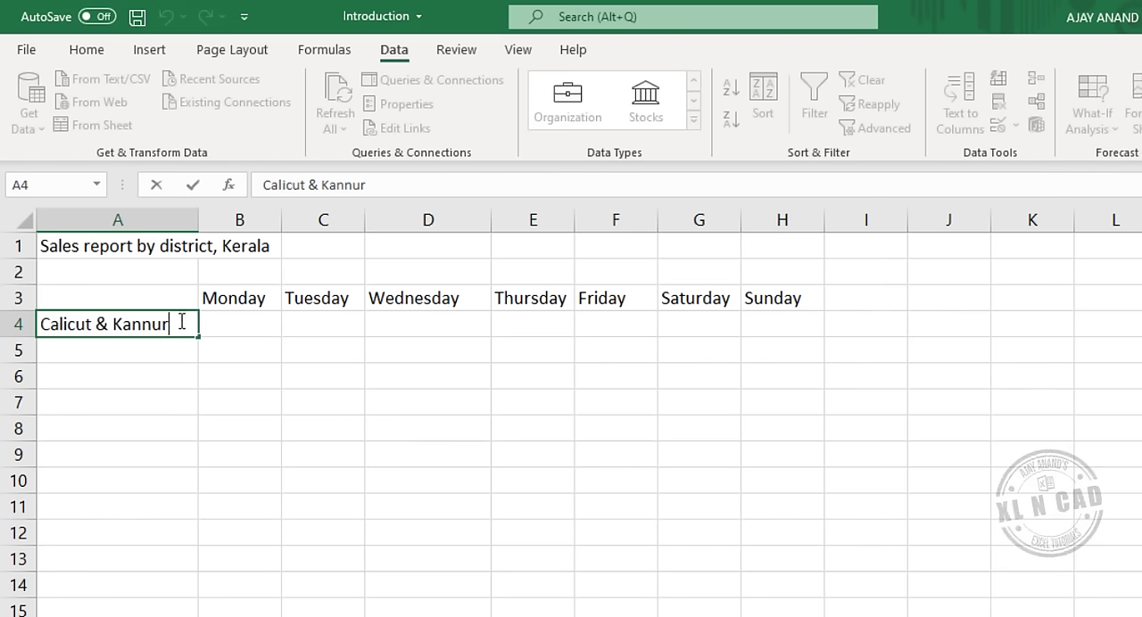
left_click_drag(97, 323, 109, 322)
type("and")
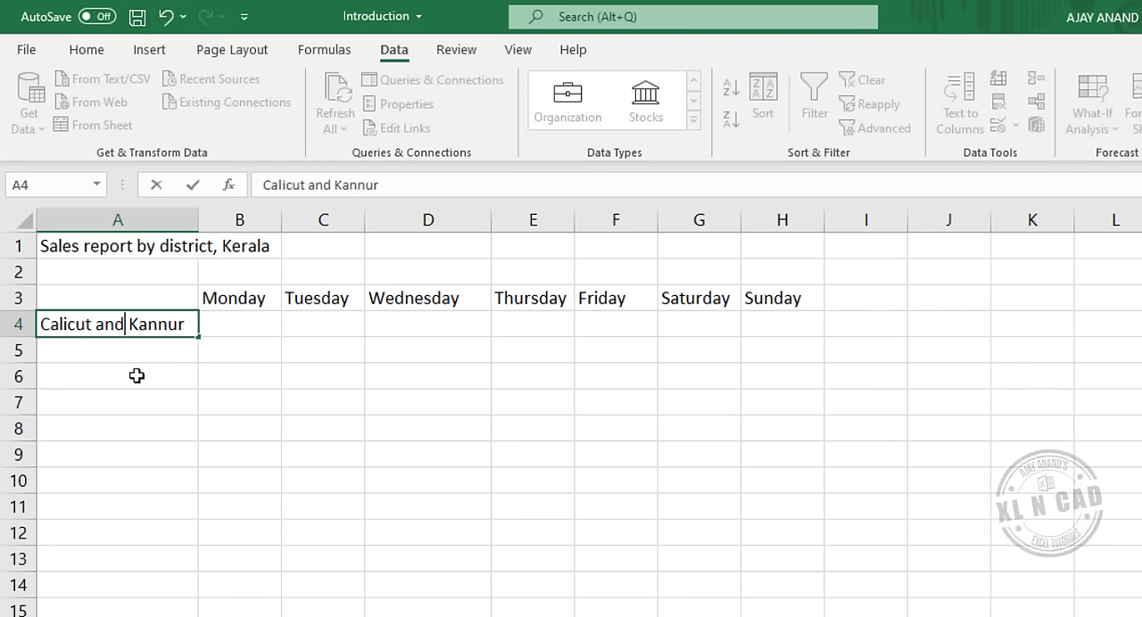
key("Return")
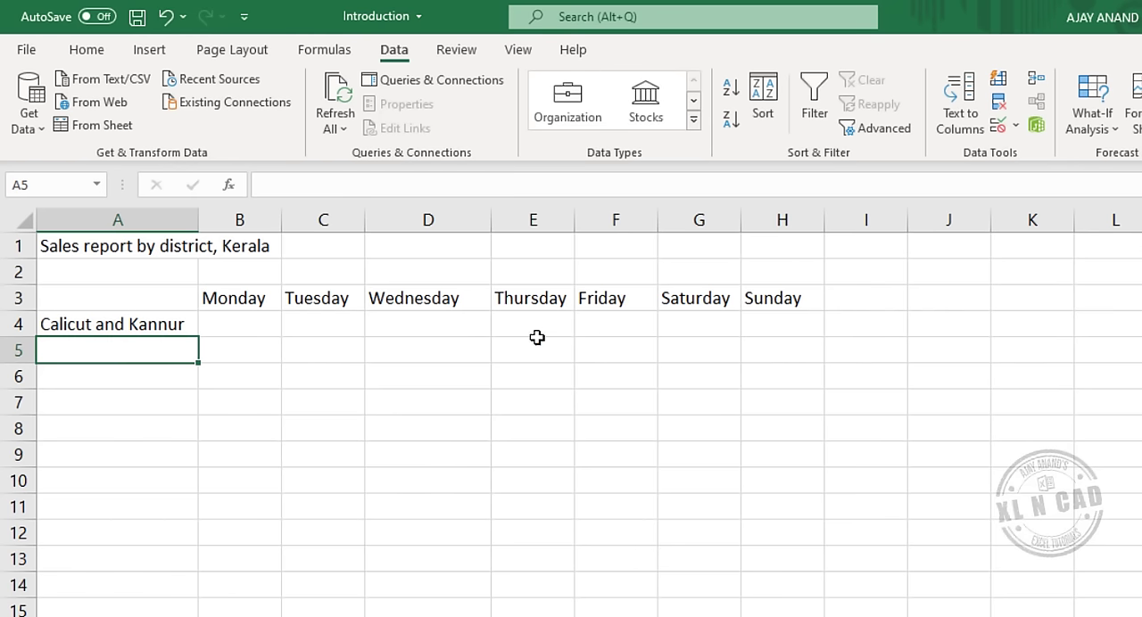
Enter 100 for Monday, Tuesday and Wednesday in the Calicut and Kannur row, cells B4 to D4.
left_click(247, 326)
type("100")
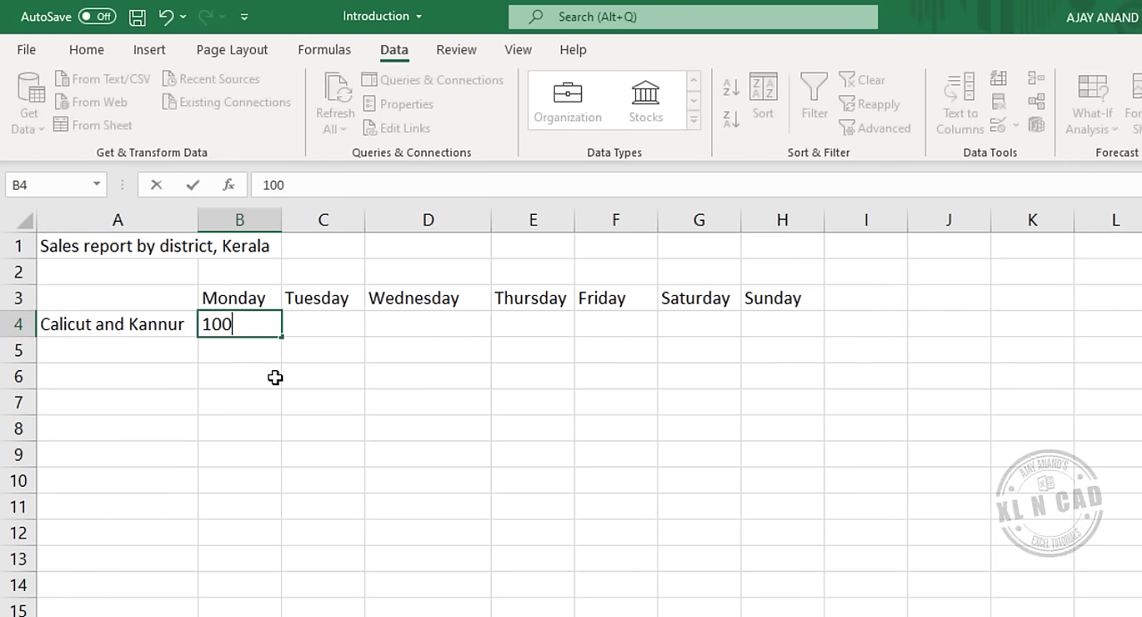
key("Tab")
type("100")
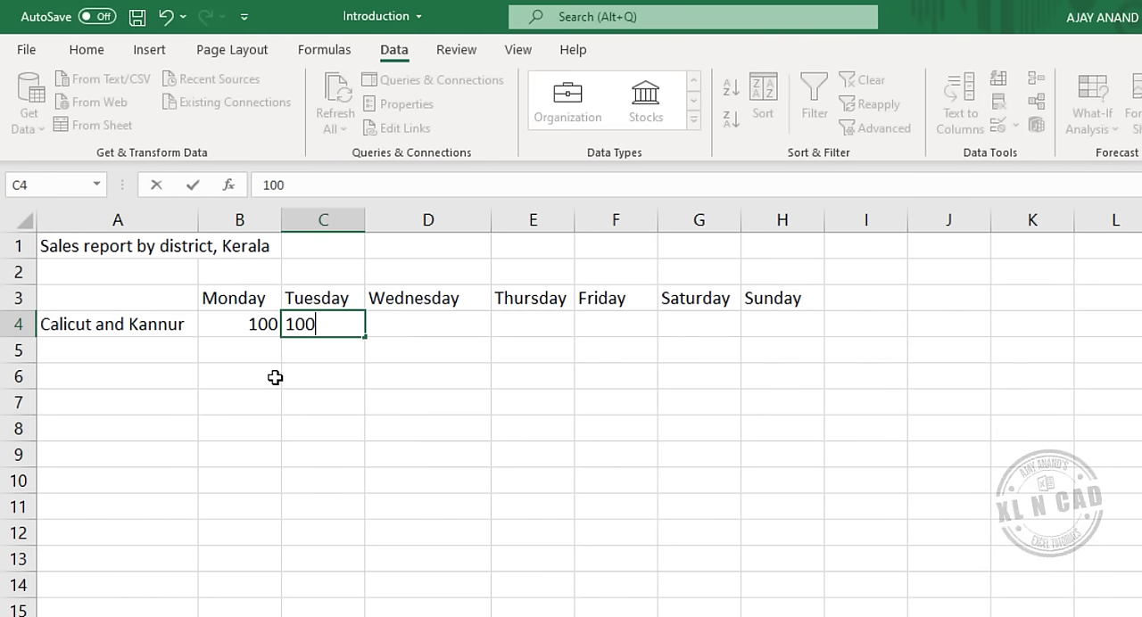
key("Tab")
type("100")
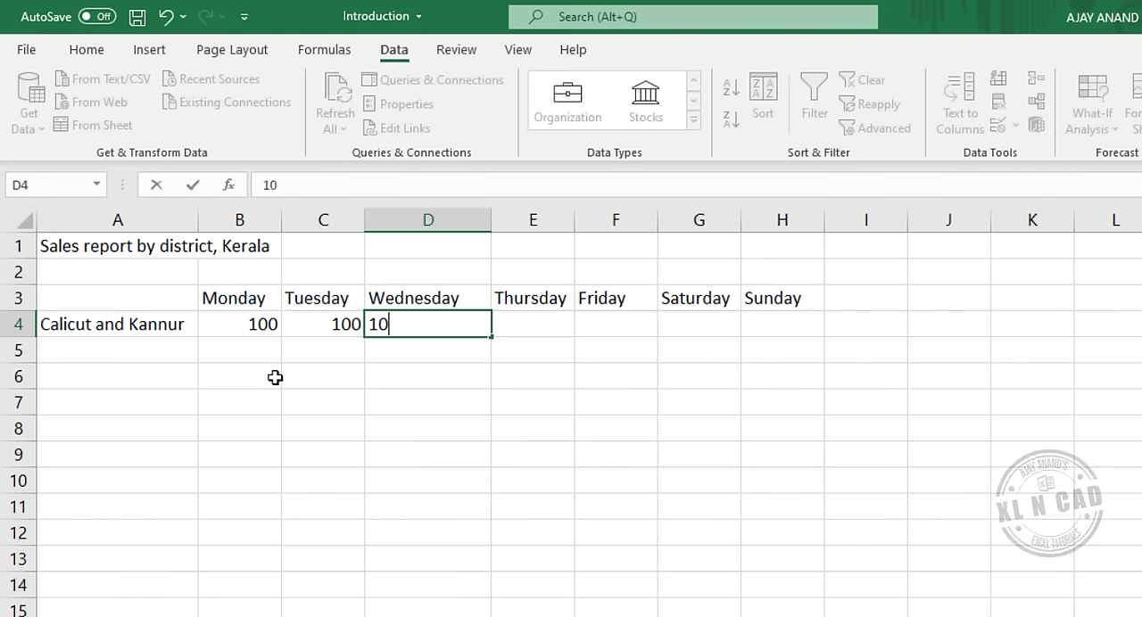
key("Tab")
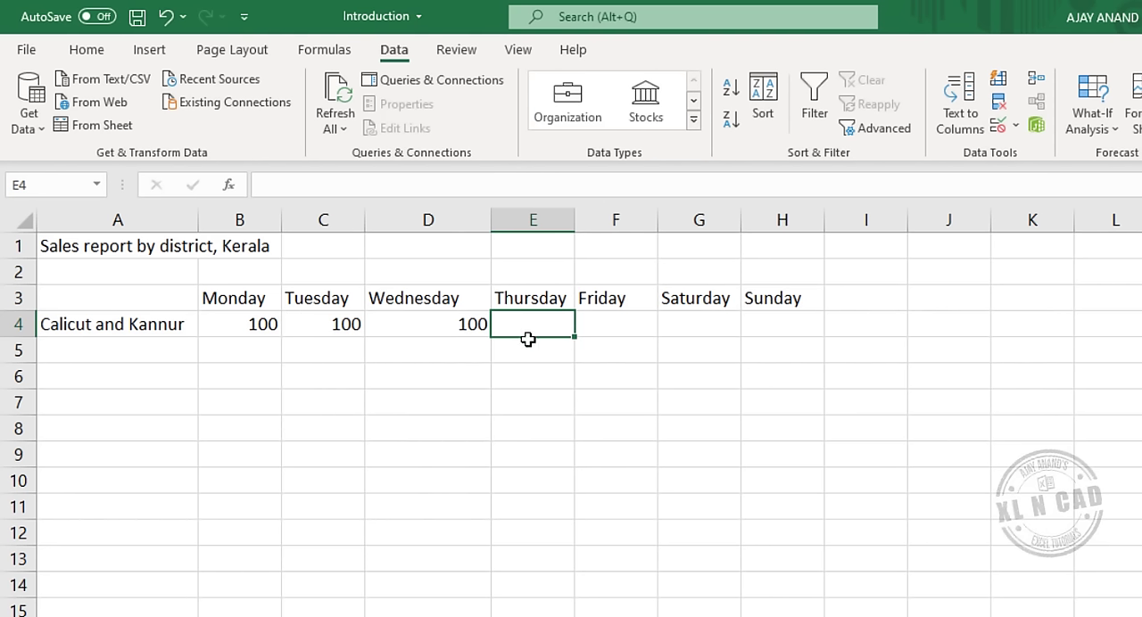
Clear cells C4 and D4, and AutoFill Monday's 100 from B4 across to Sunday in H4.
left_click_drag(348, 323, 451, 330)
key("Delete")
left_click(259, 325)
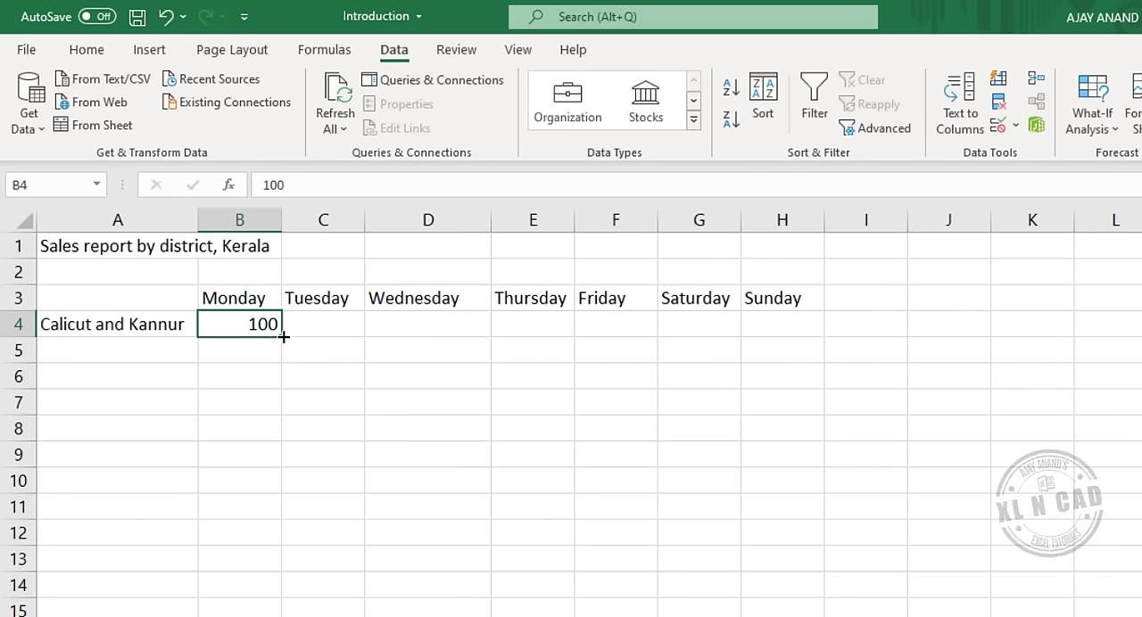
left_click_drag(283, 336, 798, 329)
left_click(446, 403)
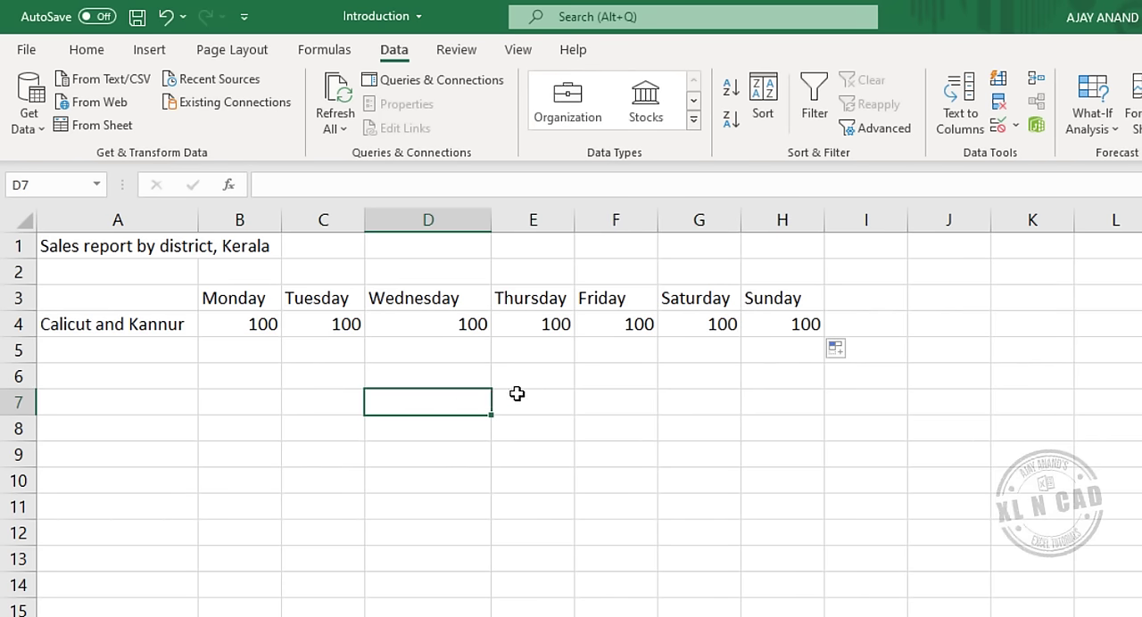
Clear cells C4 to H4 and copy the 100 from B4 across to H4 with Fill Right.
left_click_drag(339, 326, 759, 326)
key("Delete")
left_click(423, 392)
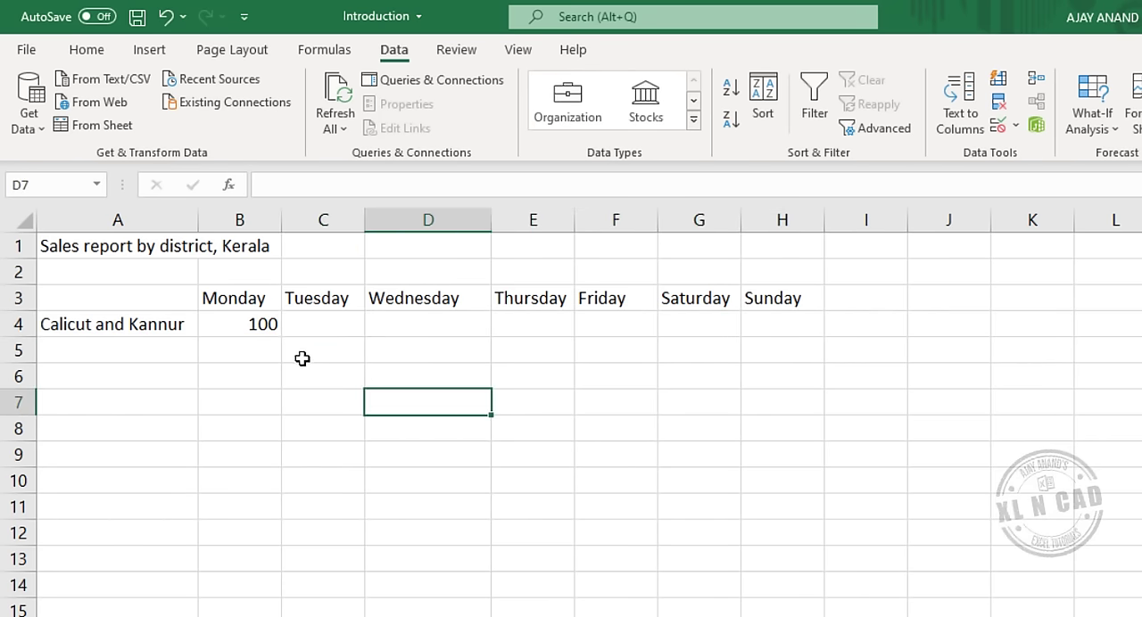
left_click_drag(232, 321, 754, 324)
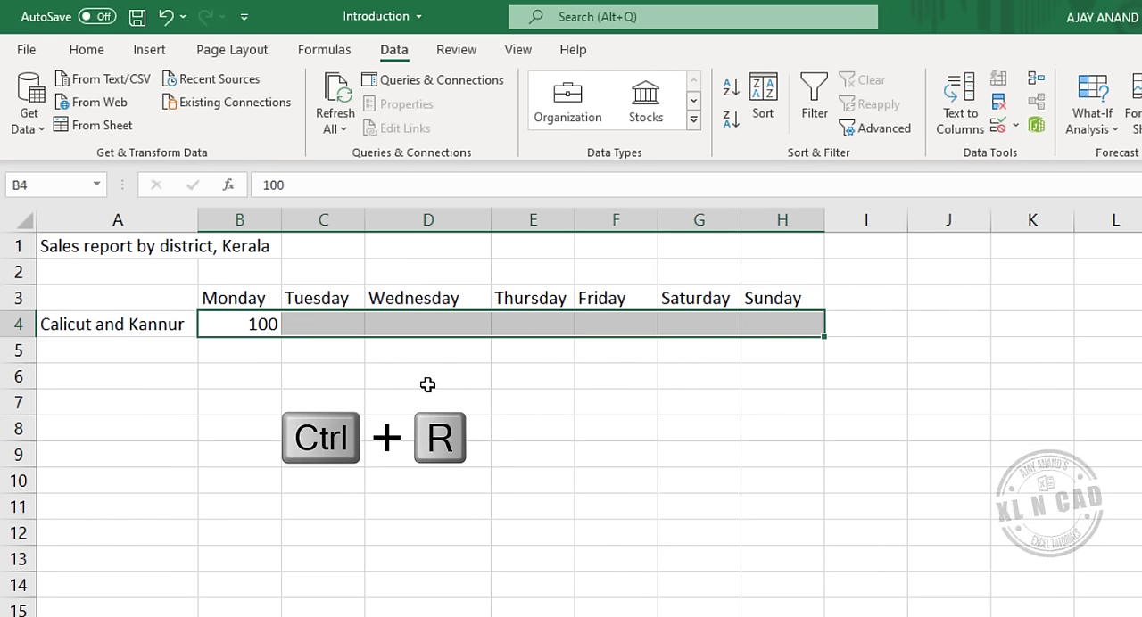
key("ctrl+r")
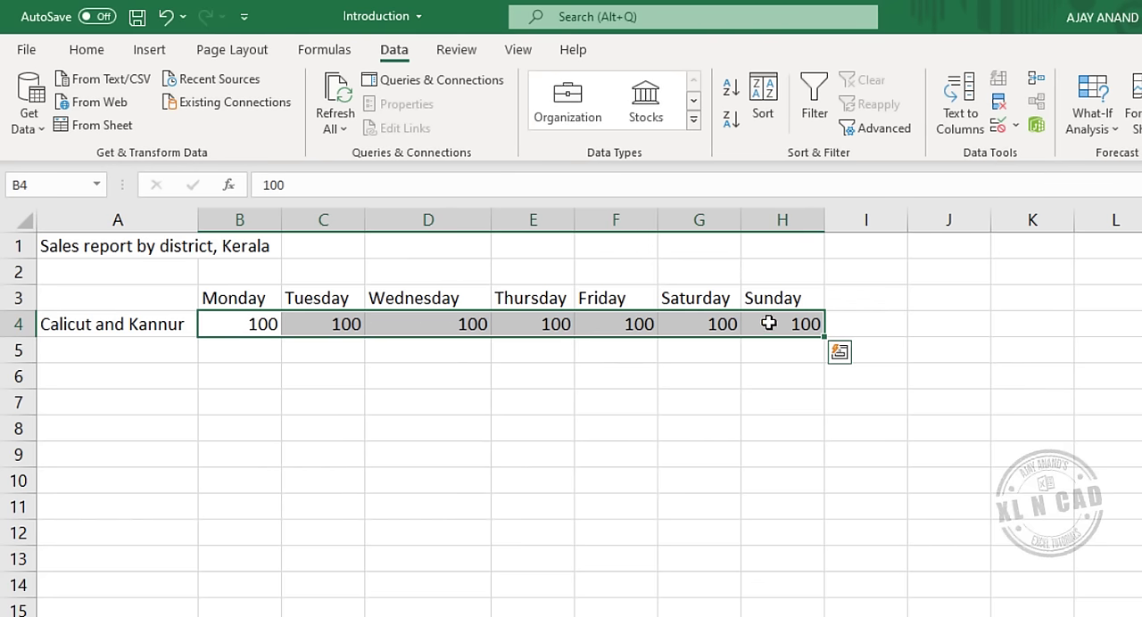
Enter the district label Thrissur in A5 with sales of 111, 562 and 11 for Monday to Wednesday.
left_click(125, 351)
type("T")
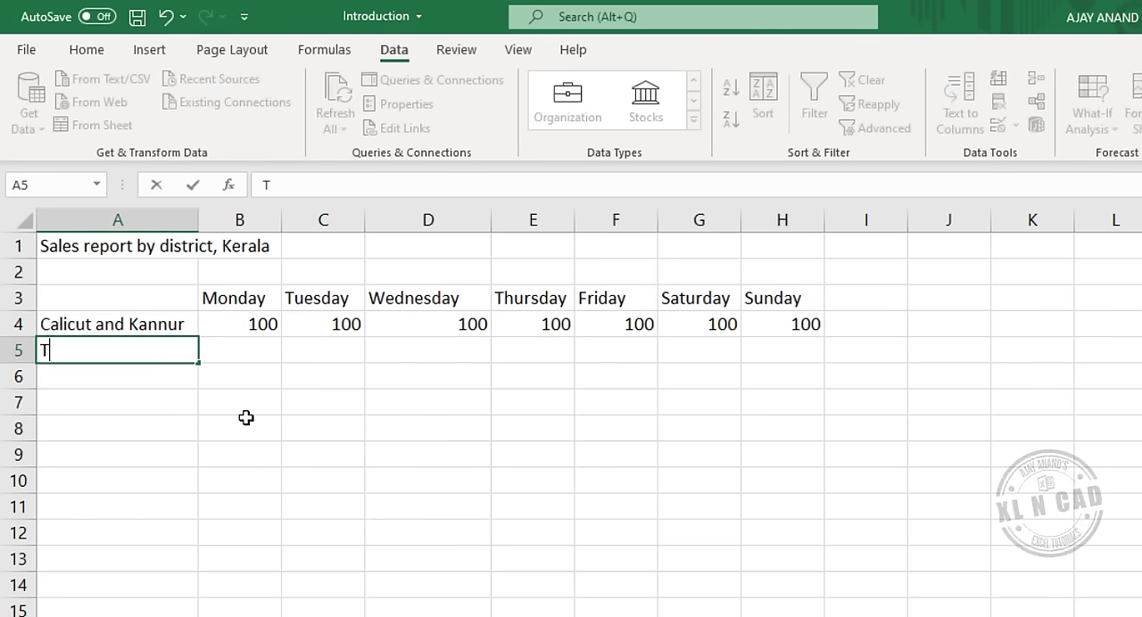
type("hrissur")
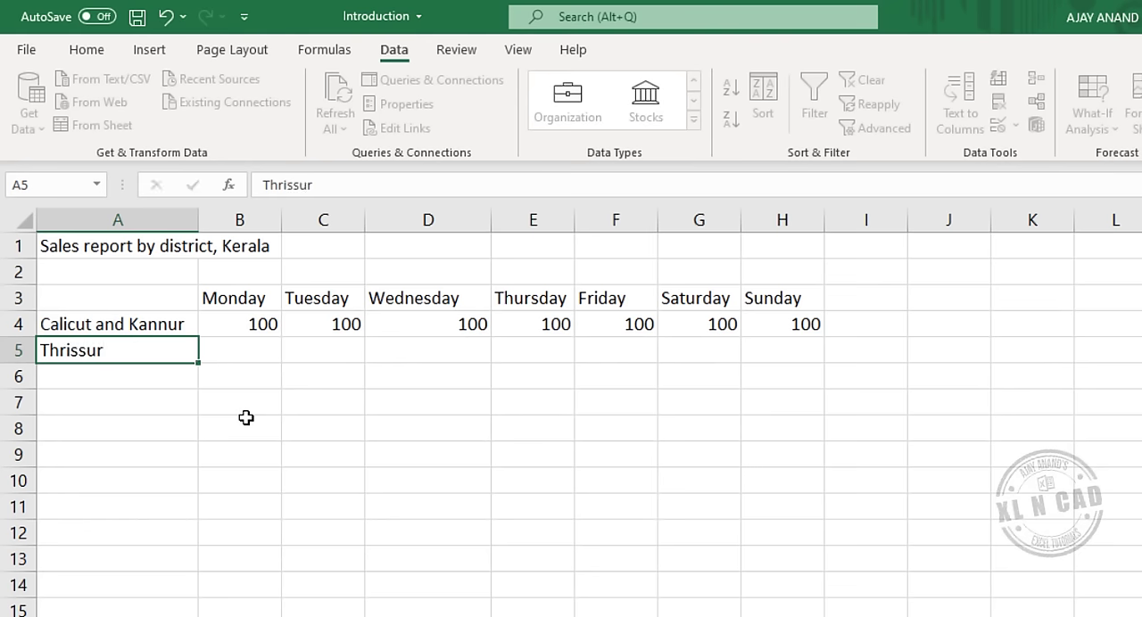
key("Tab")
type("11")
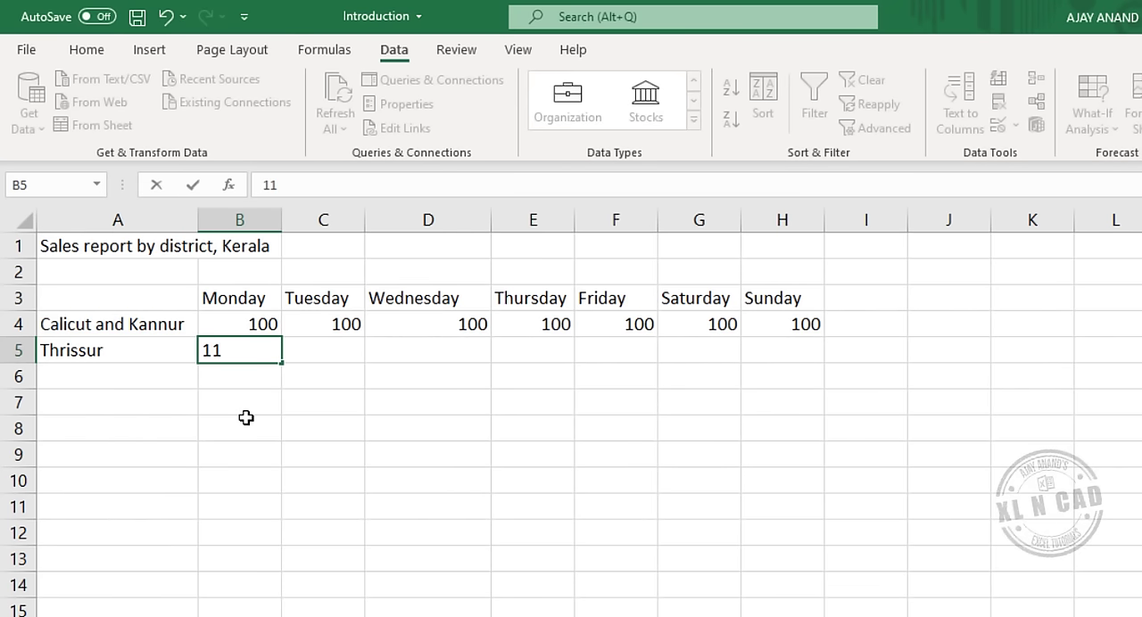
type("1")
key("Tab")
type("56")
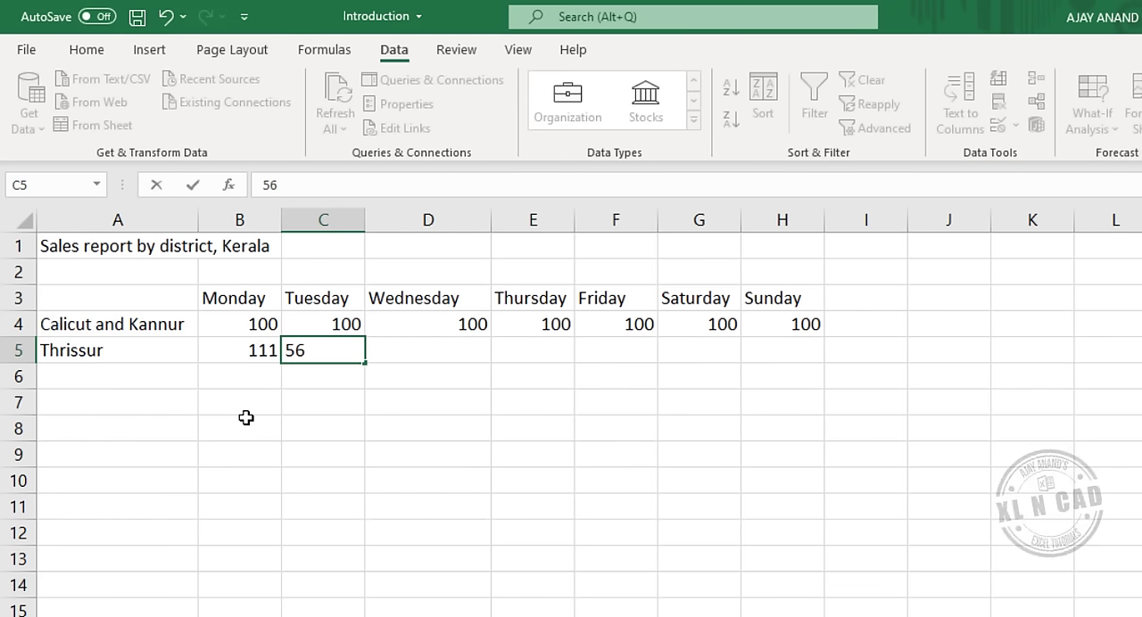
type("2")
key("Tab")
type("11")
Enter 44, 78, 52 and 44 as Thrissur's sales for Thursday to Sunday in cells E5 to H5.
key("Tab")
type("44")
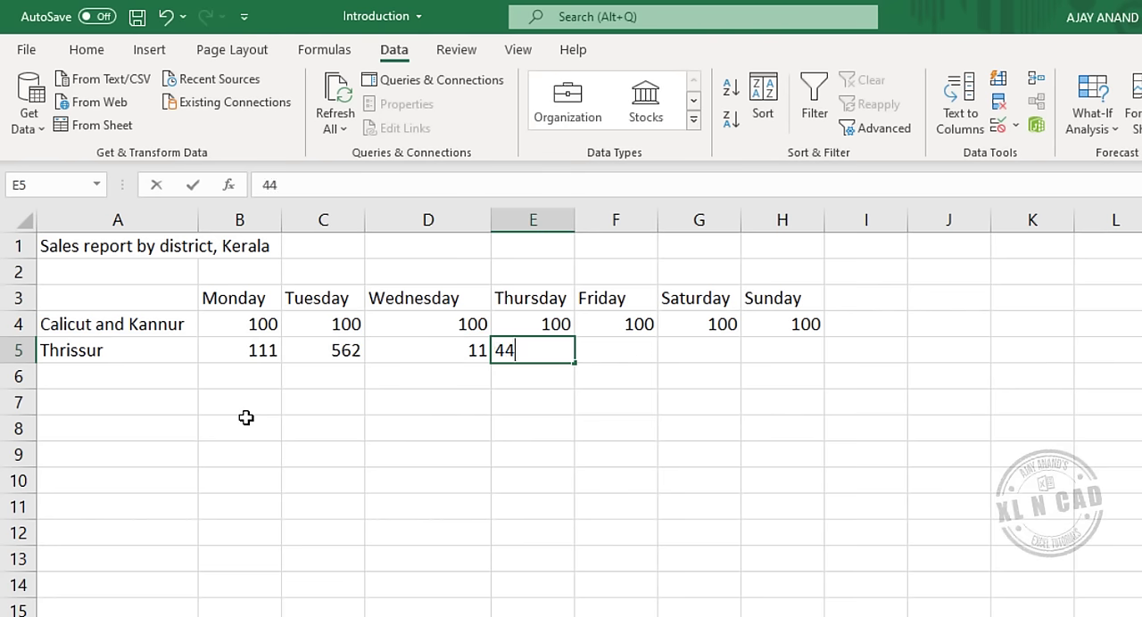
key("Tab")
type("78")
key("Tab")
type("5")
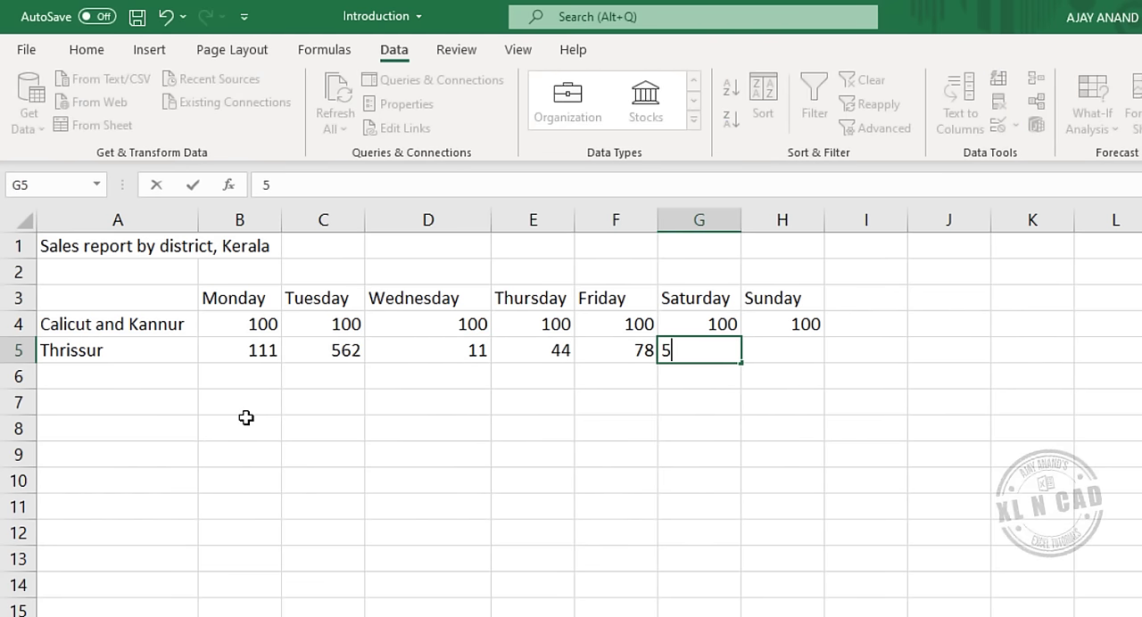
key("Tab")
type("44")
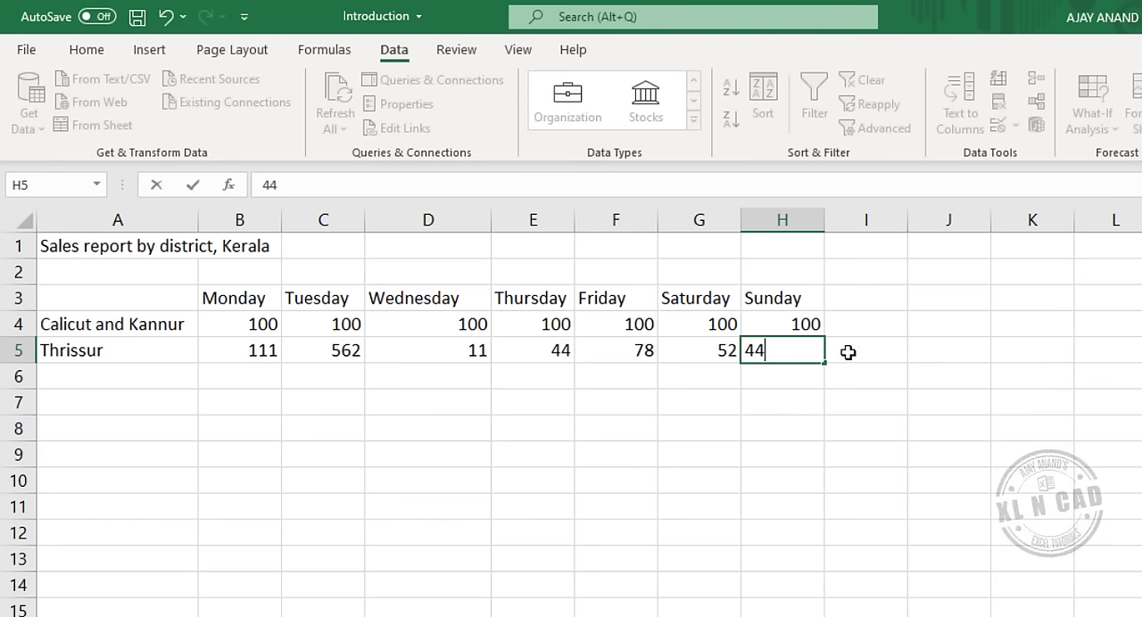
key("Tab")
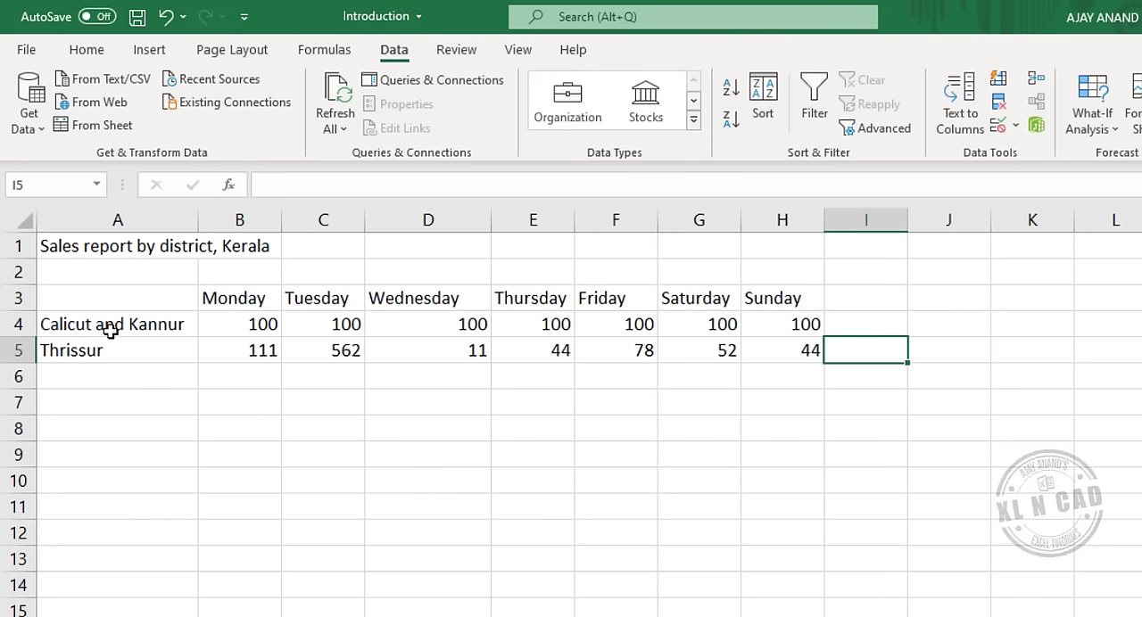
Select the data entry range A4:H7 and advance the active cell row by row through it to A6.
left_click_drag(94, 326, 754, 397)
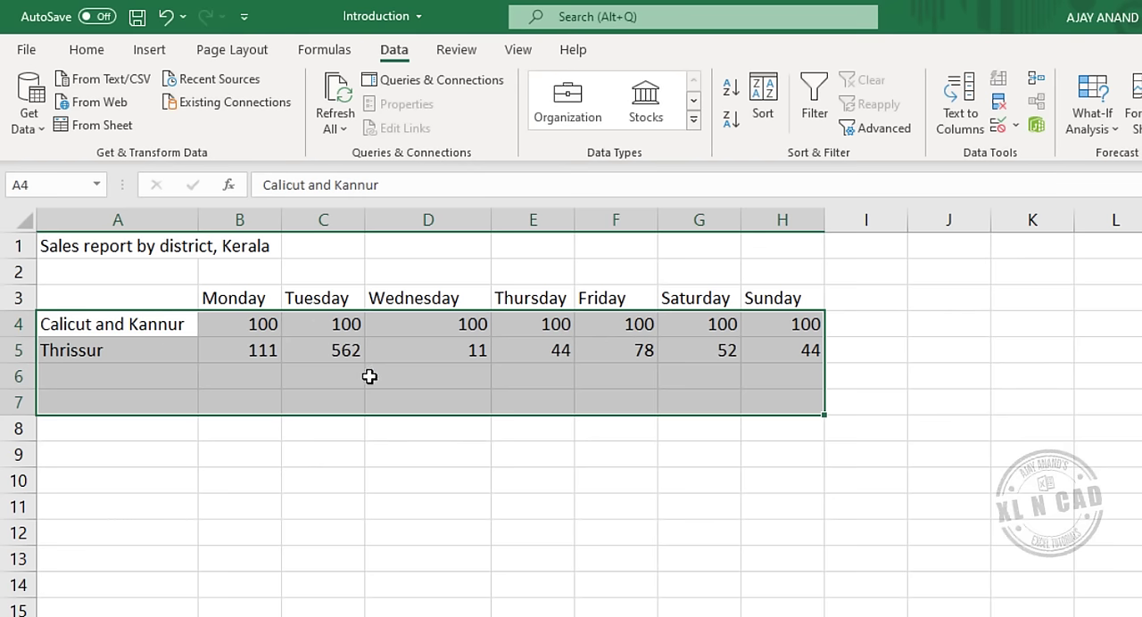
key("Tab")
key("Tab")
key("Tab")
key("Tab")
key("Tab")
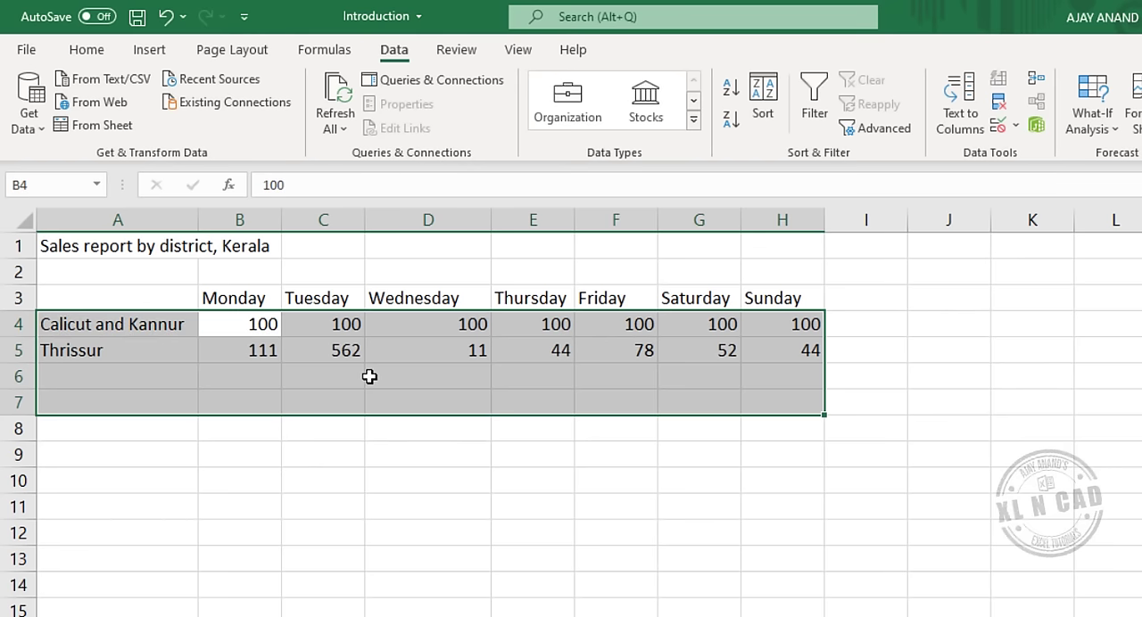
key("Tab")
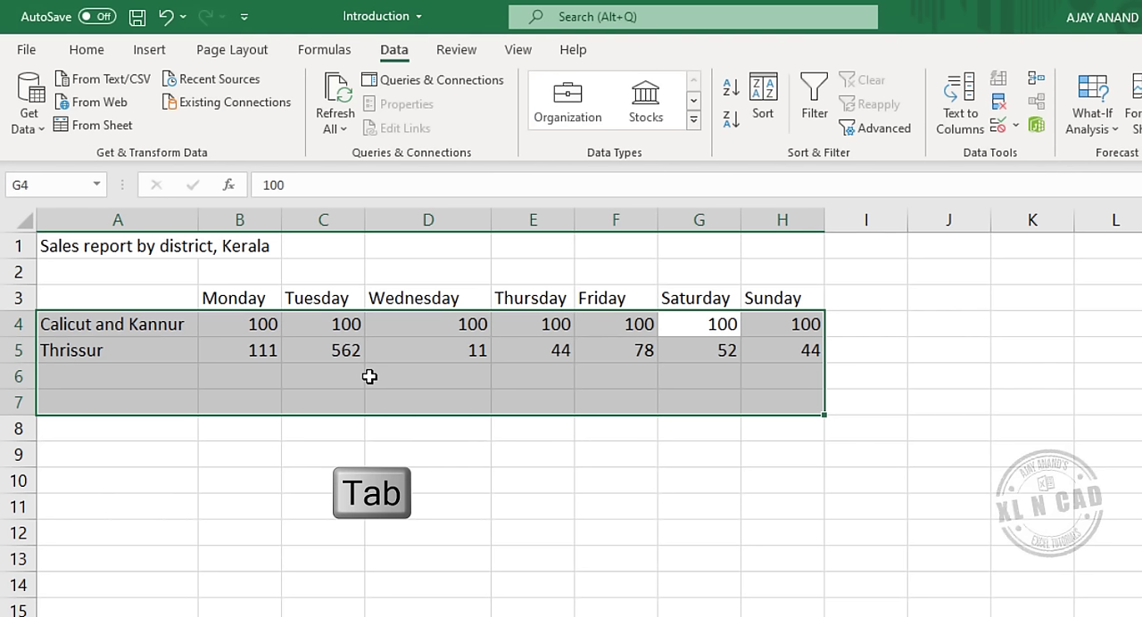
key("Tab")
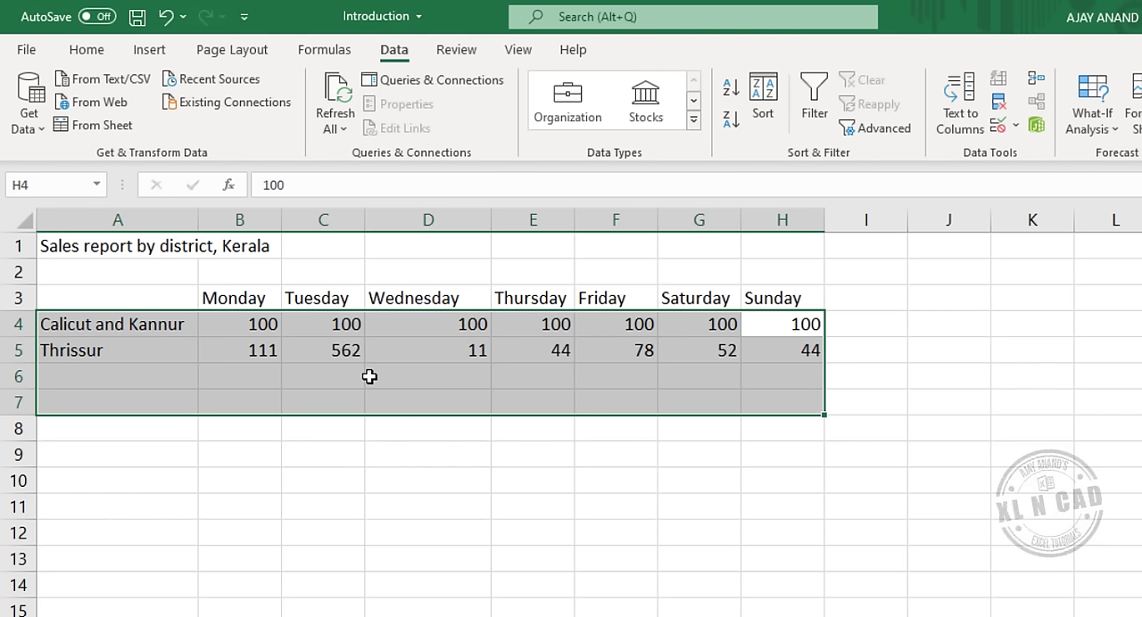
key("Tab")
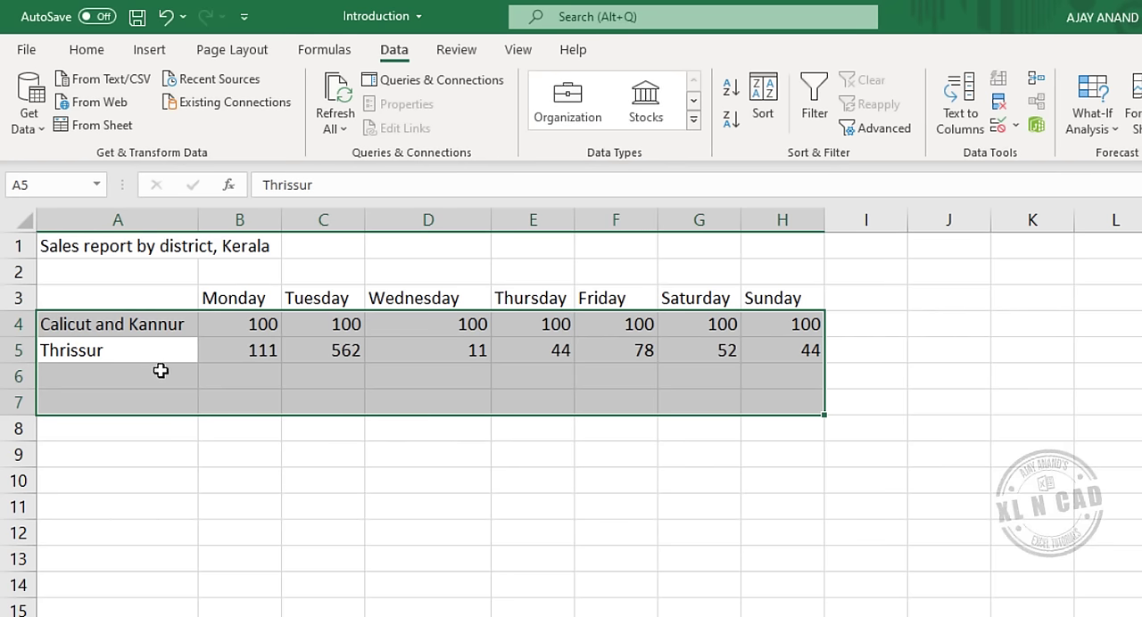
key("Tab")
key("Tab")
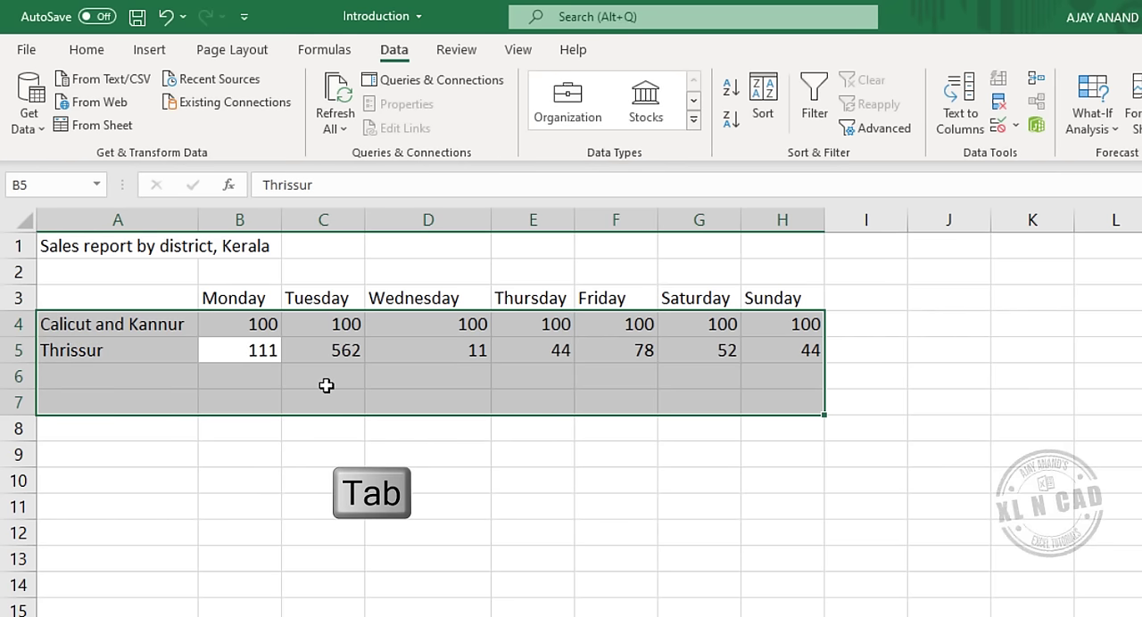
key("Tab")
key("Tab")
key("Tab")
key("Tab")
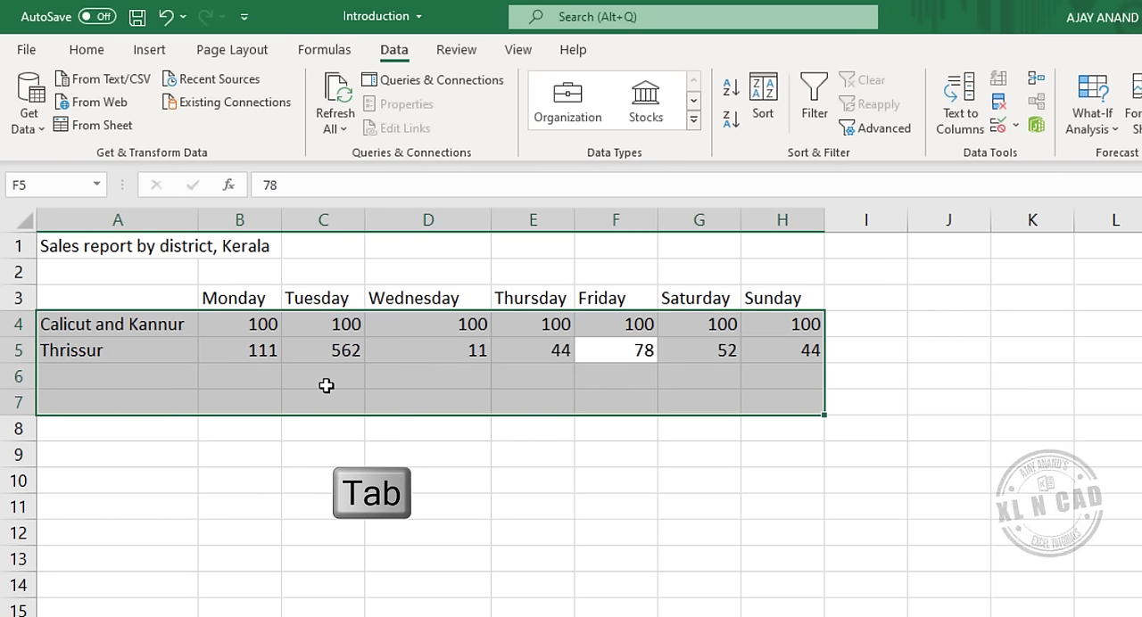
key("Tab")
key("Tab")
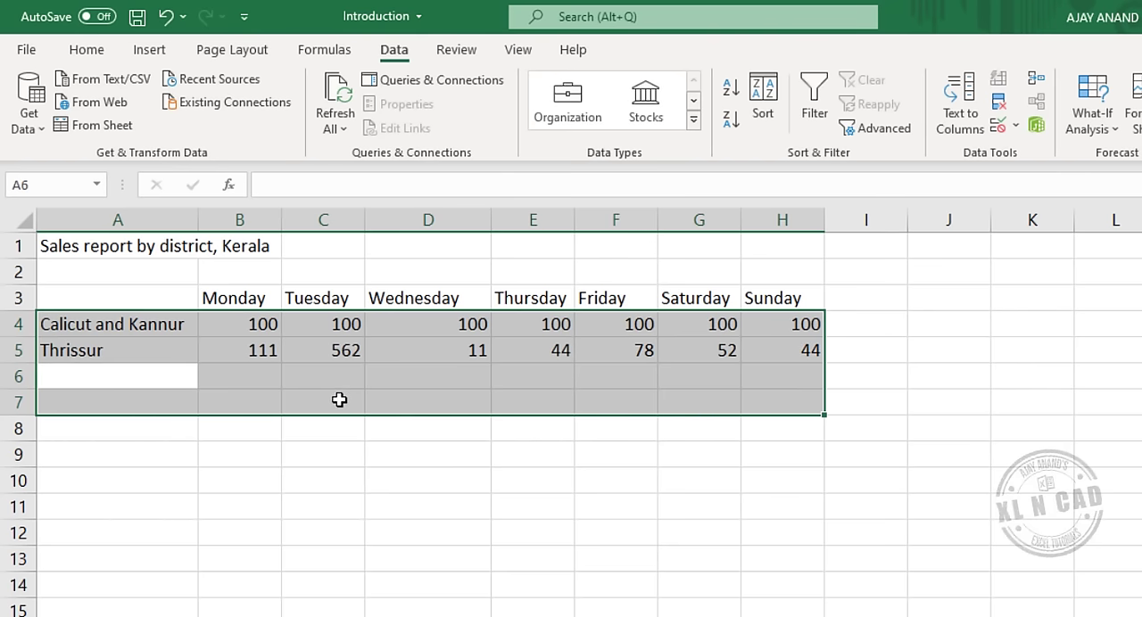
Enter the district label Cochin in A6 with sales of 45, 78 and 95 for Monday to Wednesday.
type("Cochin")
key("Tab")
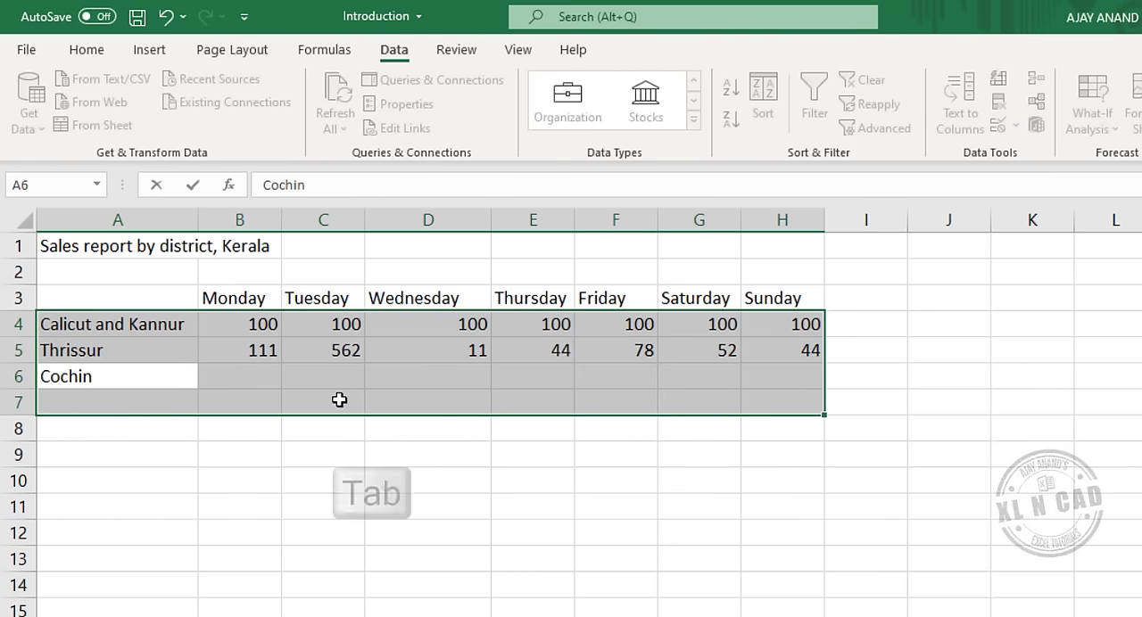
type("45")
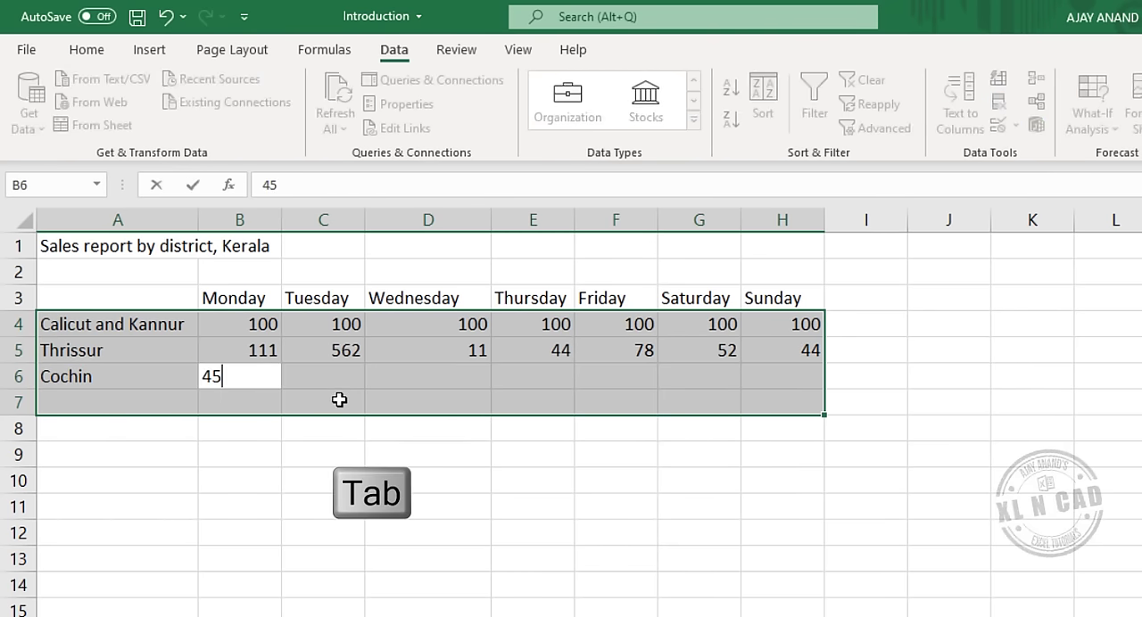
key("Tab")
type("78")
key("Tab")
type("95")
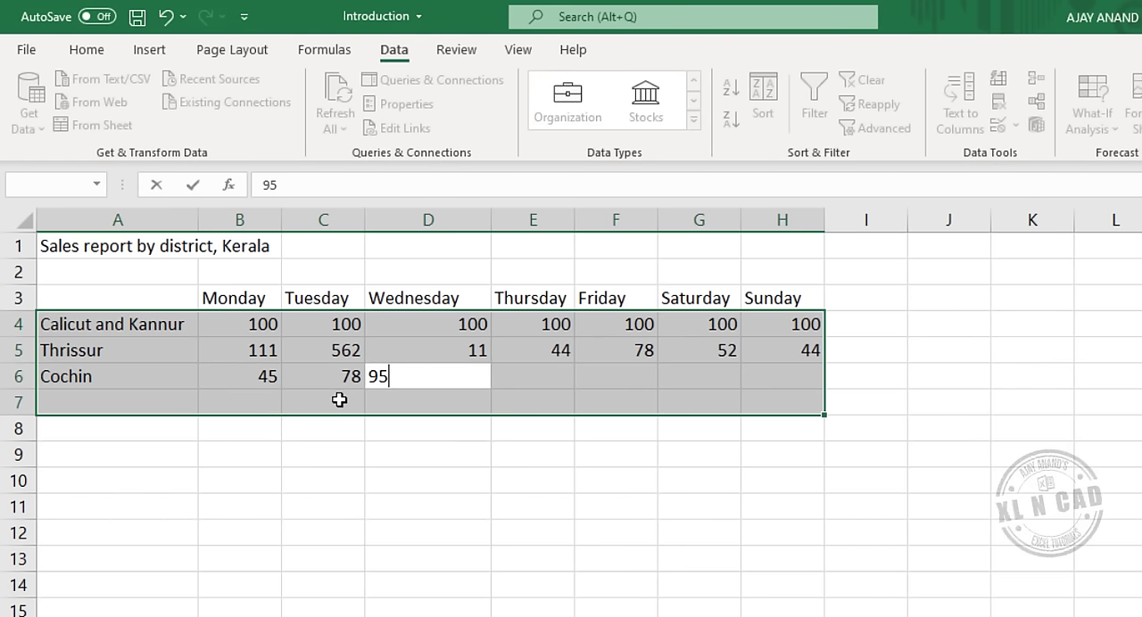
Enter 44, 655, 74 and 66 as Cochin's sales for Thursday to Sunday and advance to A7.
key("Tab")
type("44")
key("Tab")
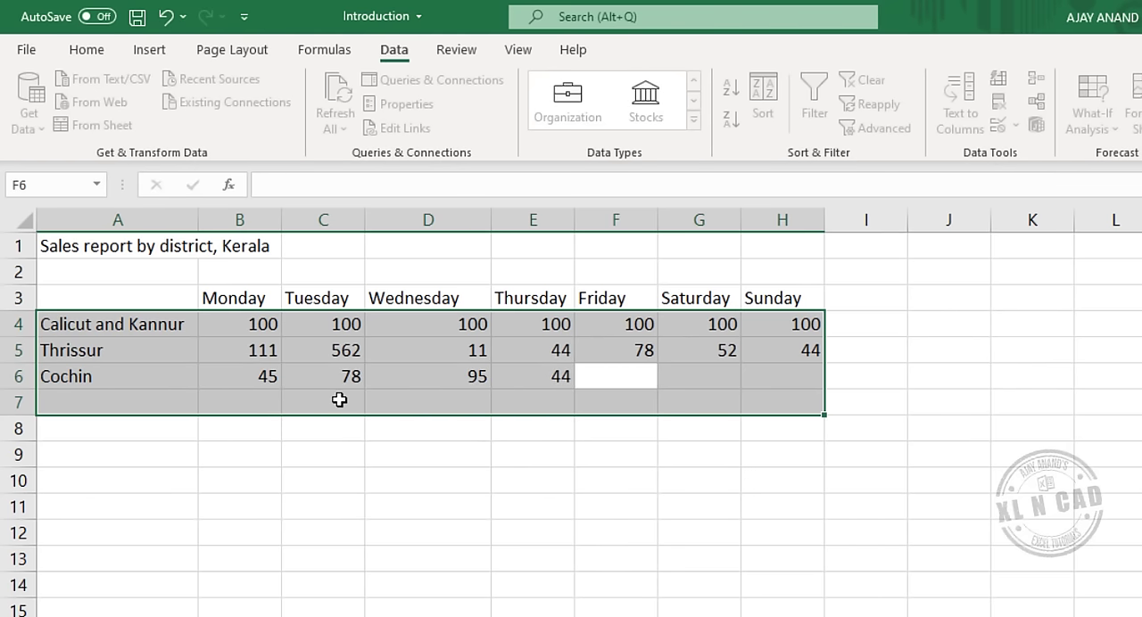
type("655")
key("Tab")
type("7")
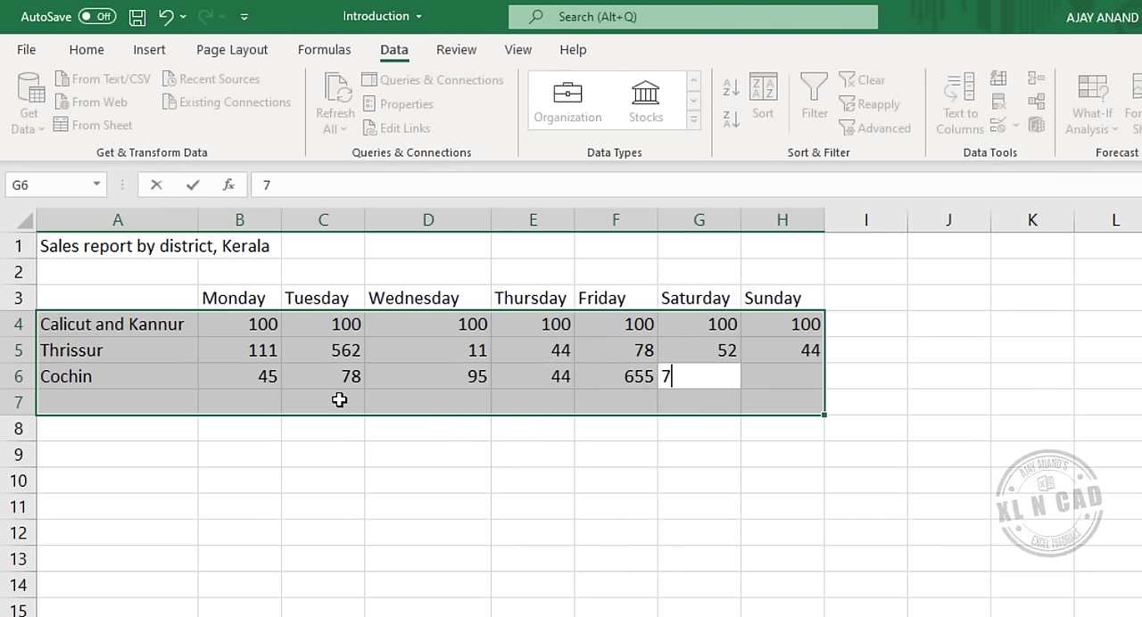
key("Tab")
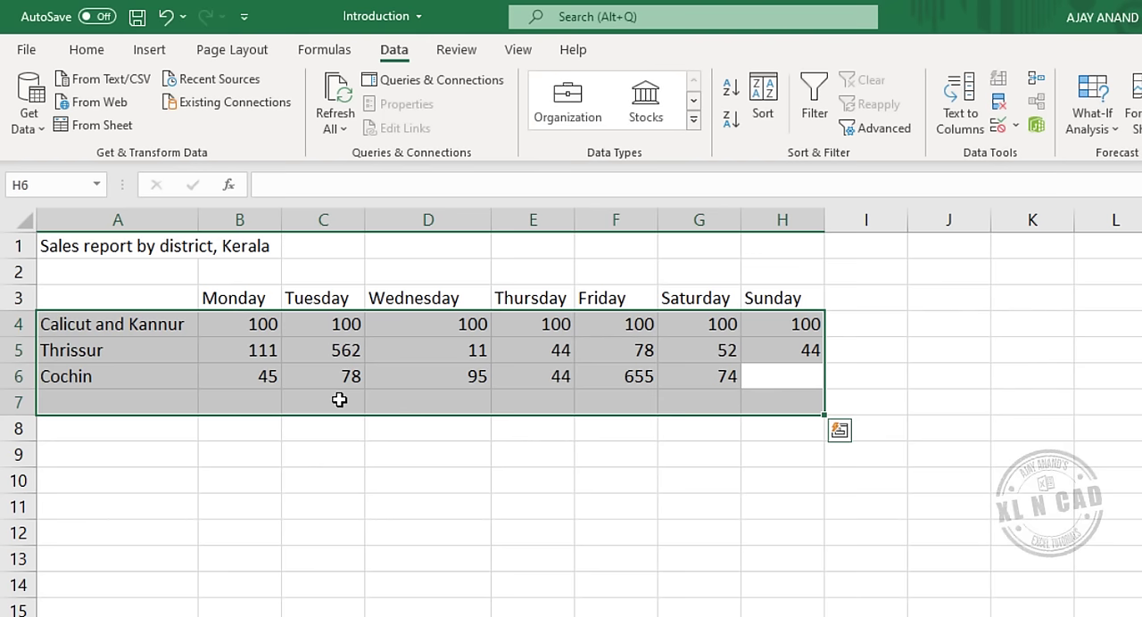
type("66")
key("Tab")
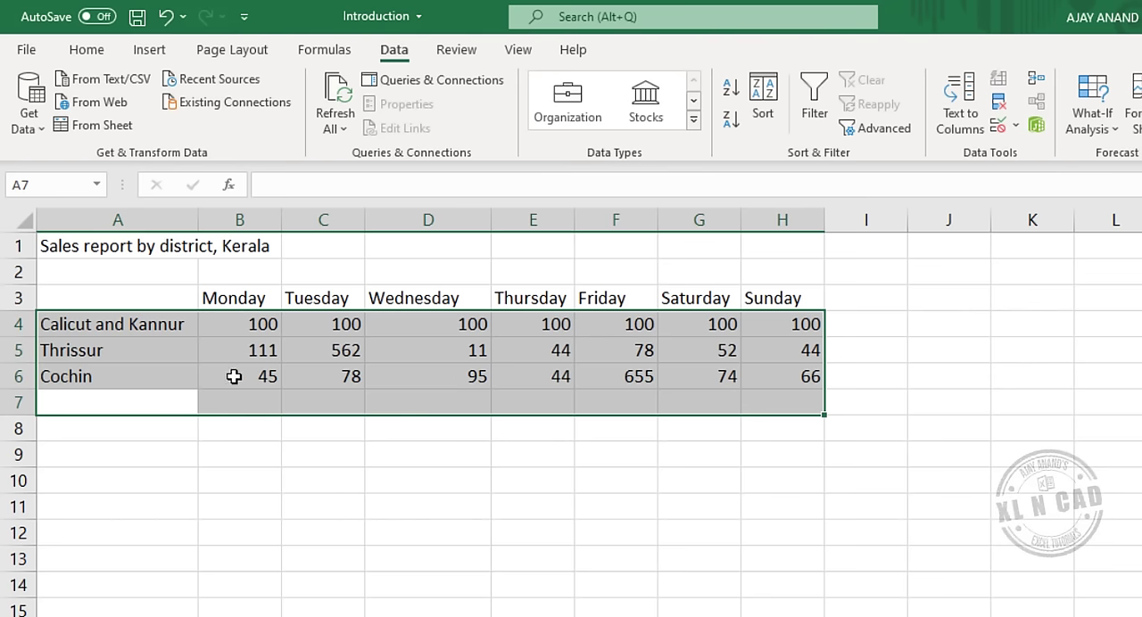
Move the active cell within the selected range up from A7 to A5, across to D5 and back to B5.
key("shift+Return")
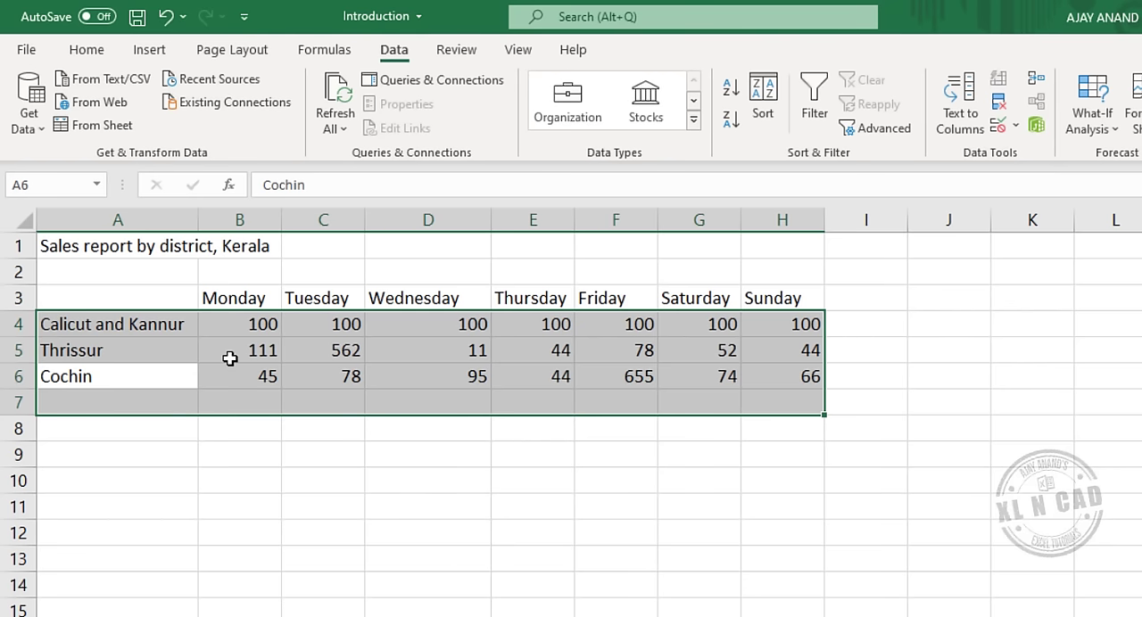
key("shift+Return")
key("shift+Return")
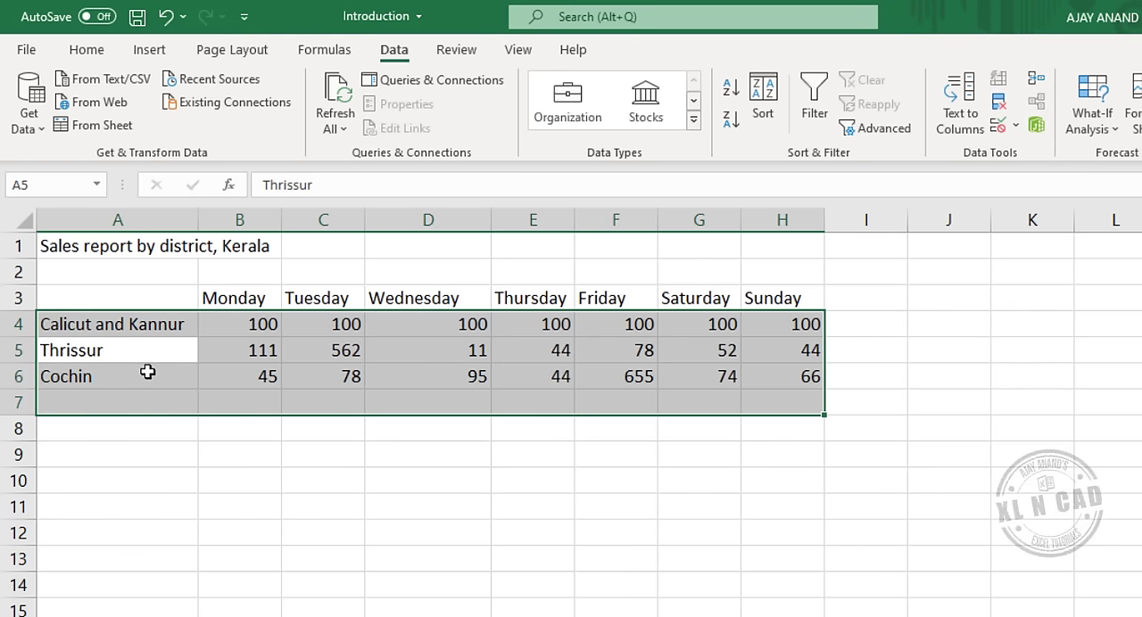
key("Tab")
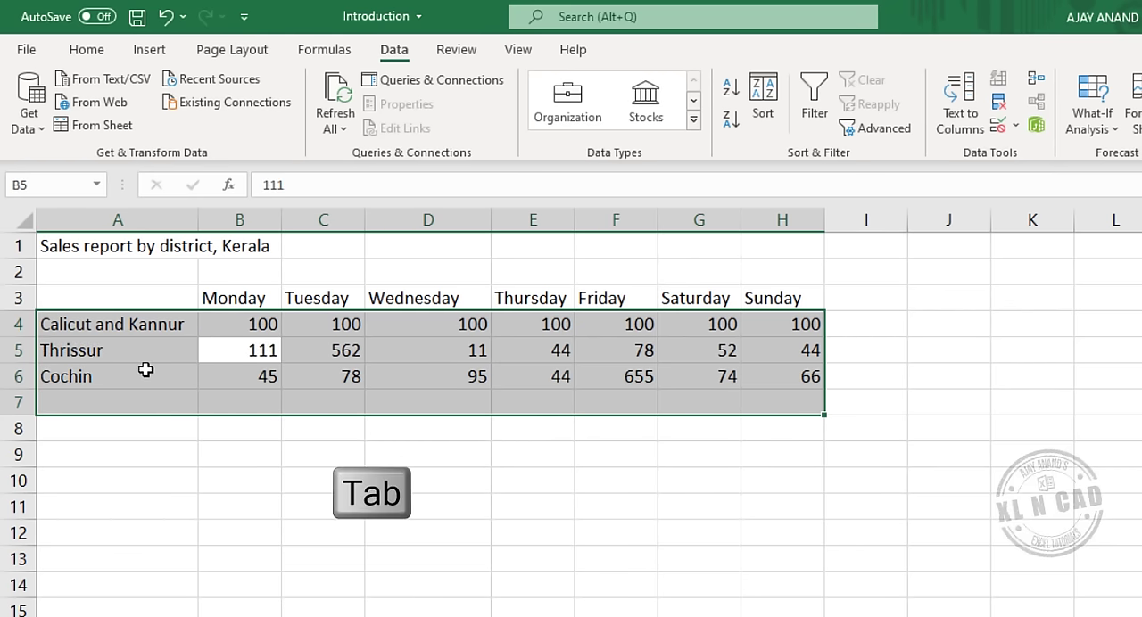
key("Tab")
key("Tab")
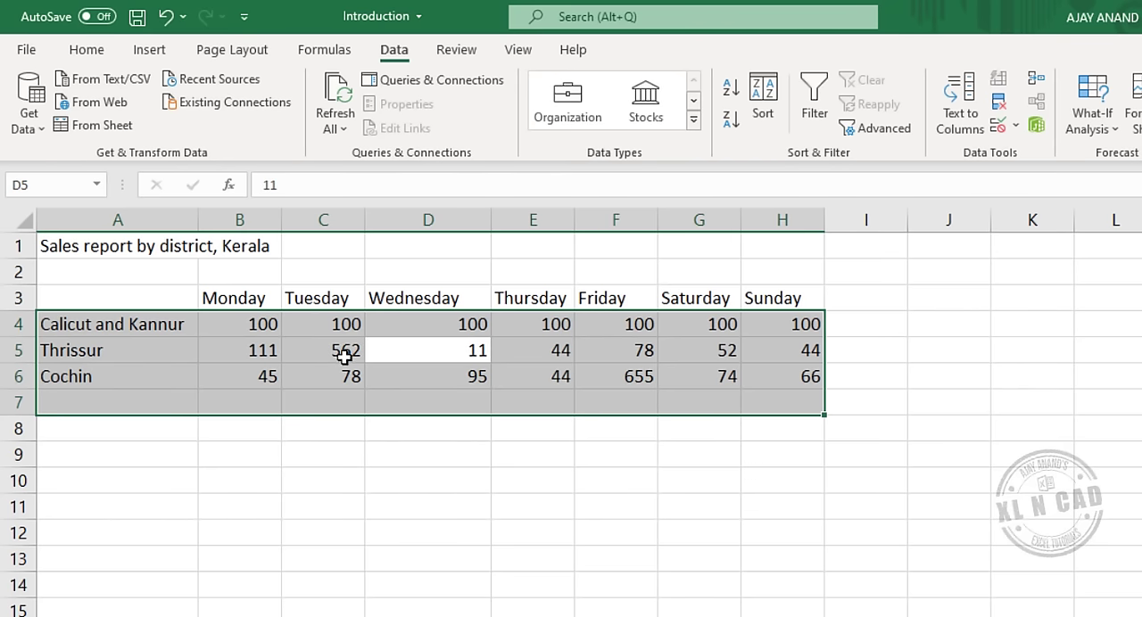
key("shift+Tab")
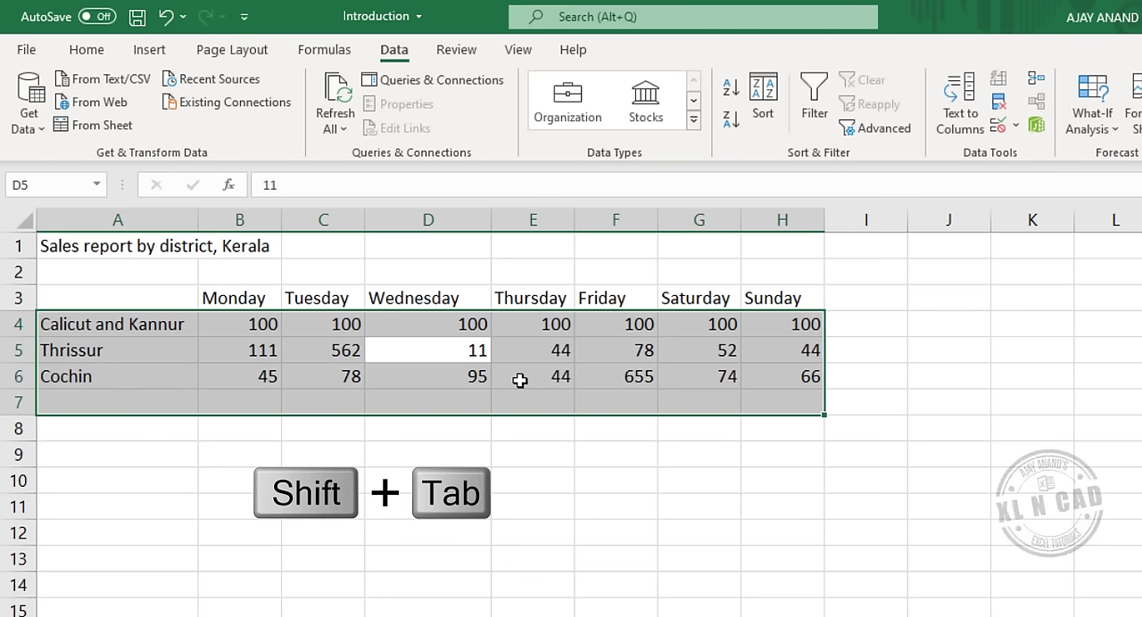
key("shift+Tab")
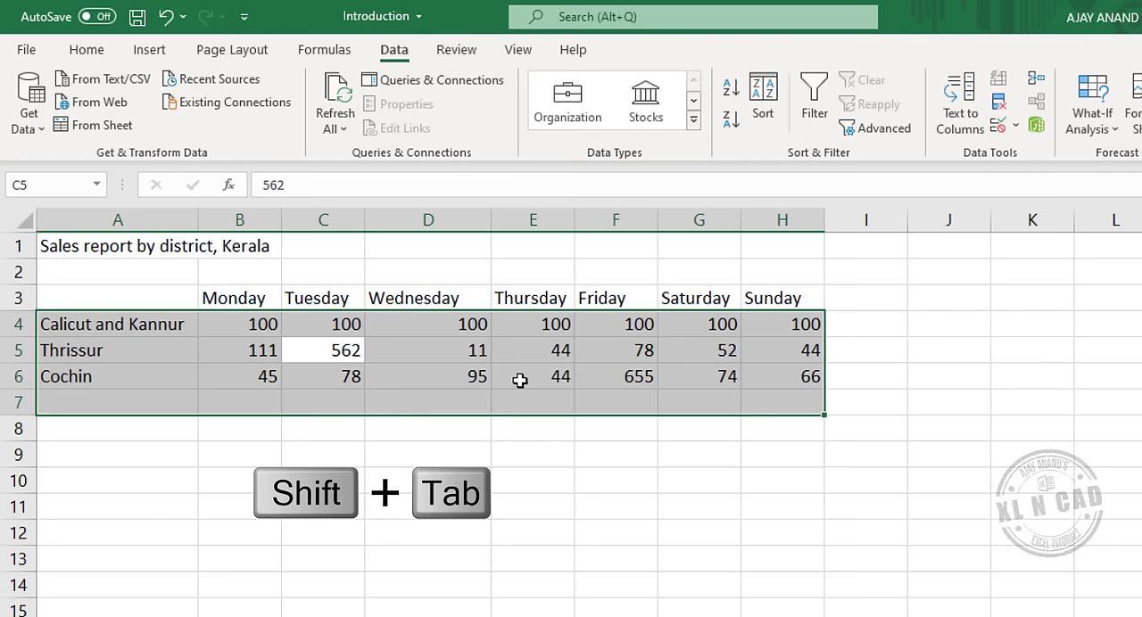
key("shift+Tab")
key("shift+Tab")
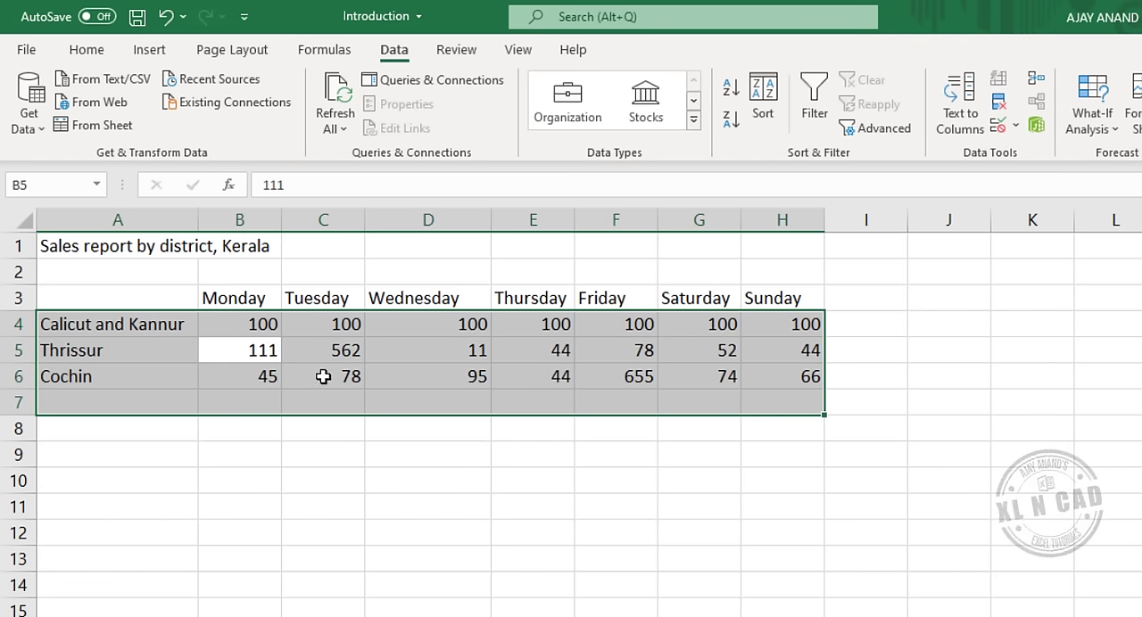
Bring the active cell down to A7 within the selected range and enter the district label Alappuzha.
key("Return")
key("Return")
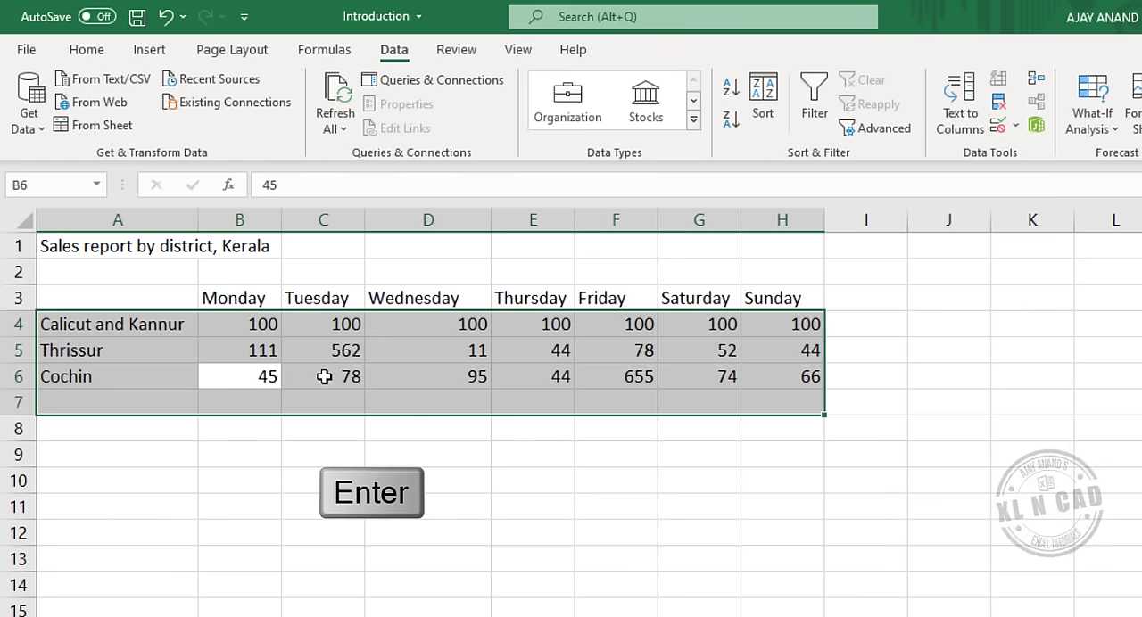
key("Return")
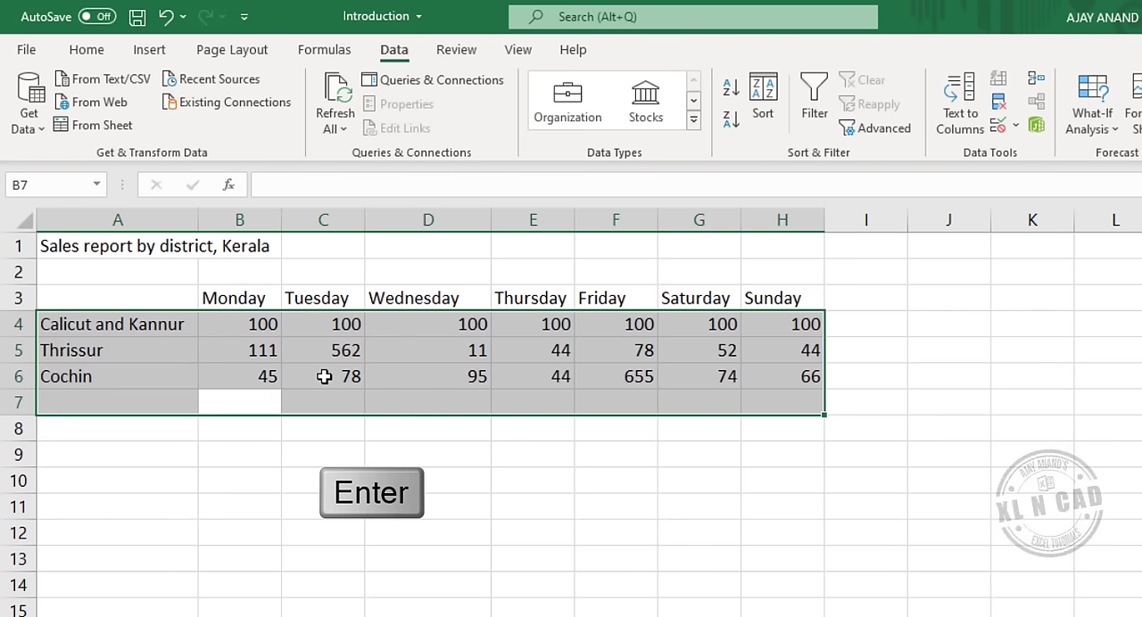
key("shift+Tab")
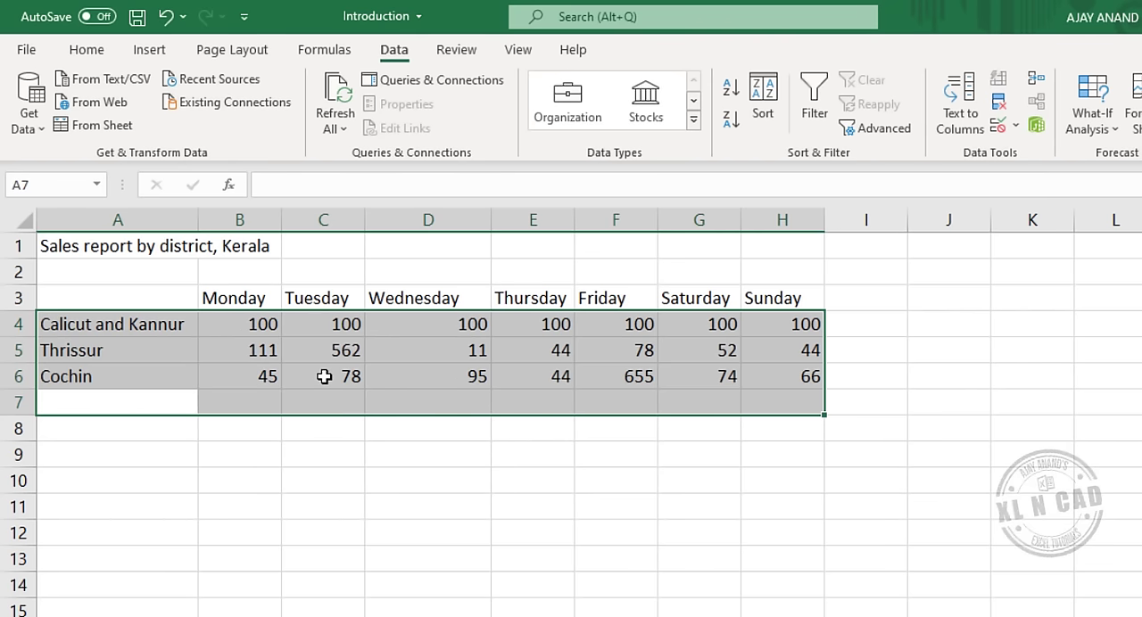
type("Alapp")
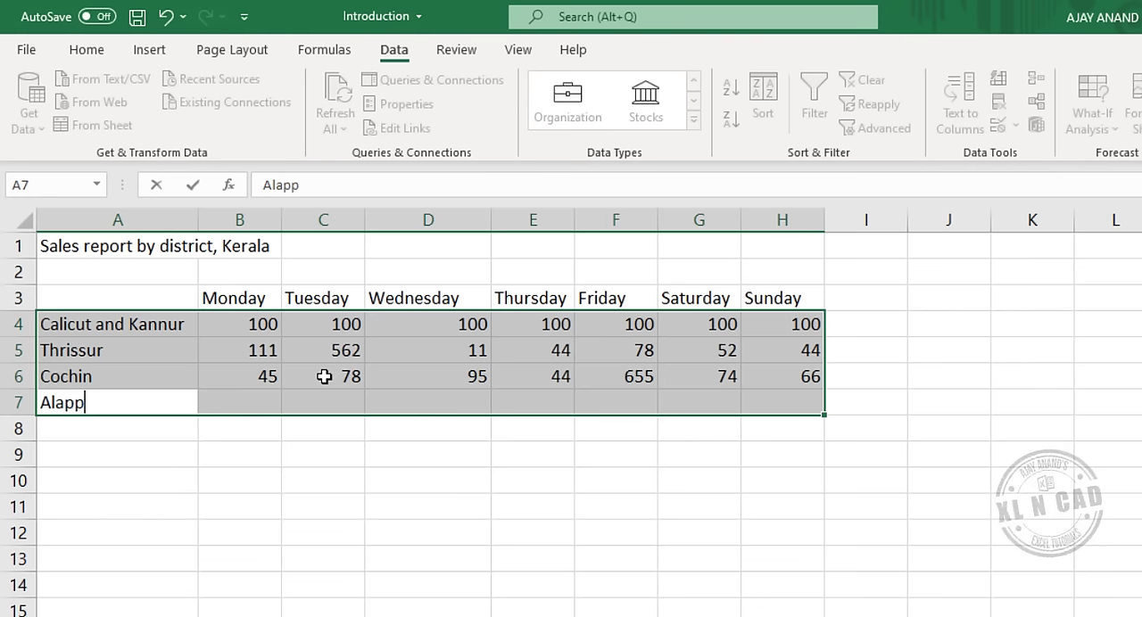
type("uzha")
key("Tab")
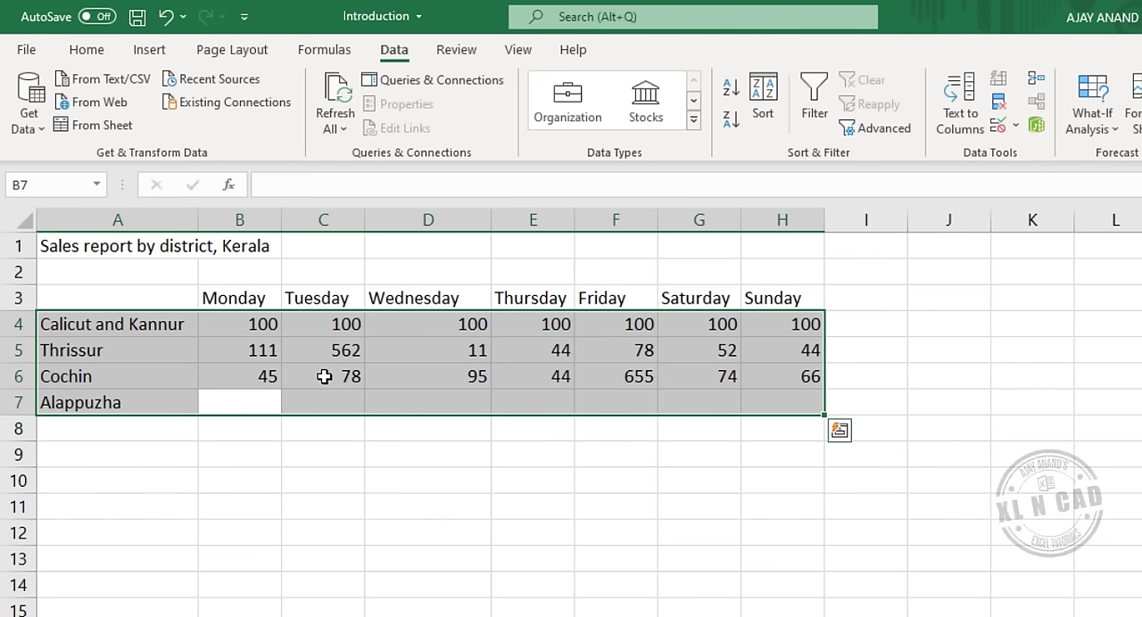
Enter 45, 78 and 54 as Alappuzha's sales for Monday to Wednesday.
type("45")
key("Tab")
type("78")
key("Tab")
type("5")
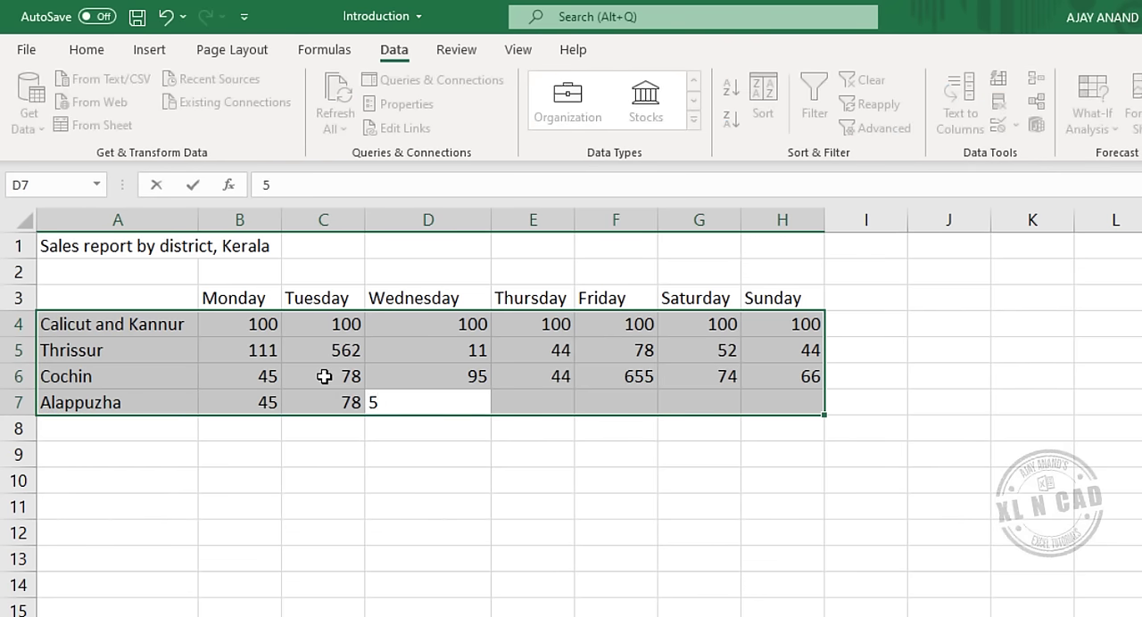
type("4")
key("Tab")
Enter 7, 4, 154 and 515 as Alappuzha's sales for Thursday to Sunday and release the range selection.
type("7")
key("Tab")
type("4")
key("Tab")
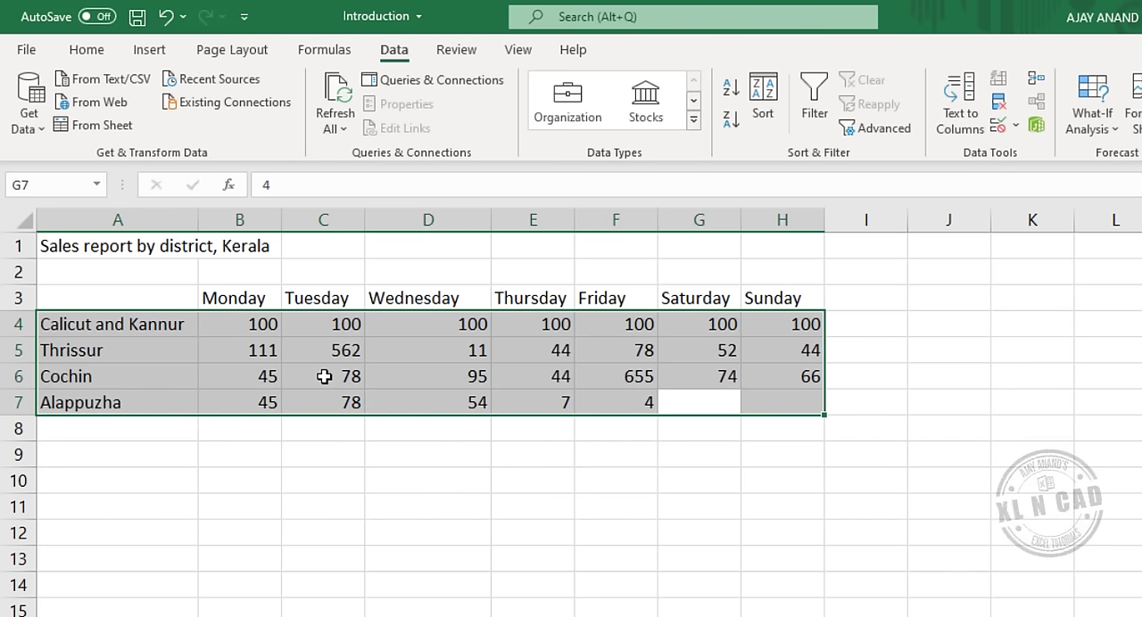
type("154")
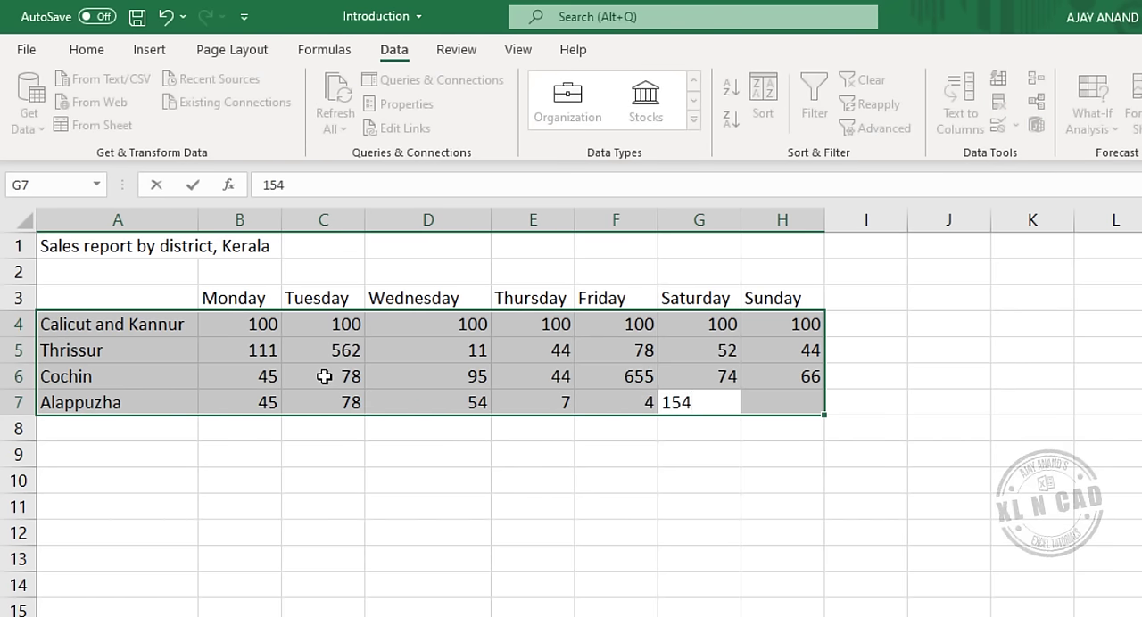
key("Tab")
type("515")
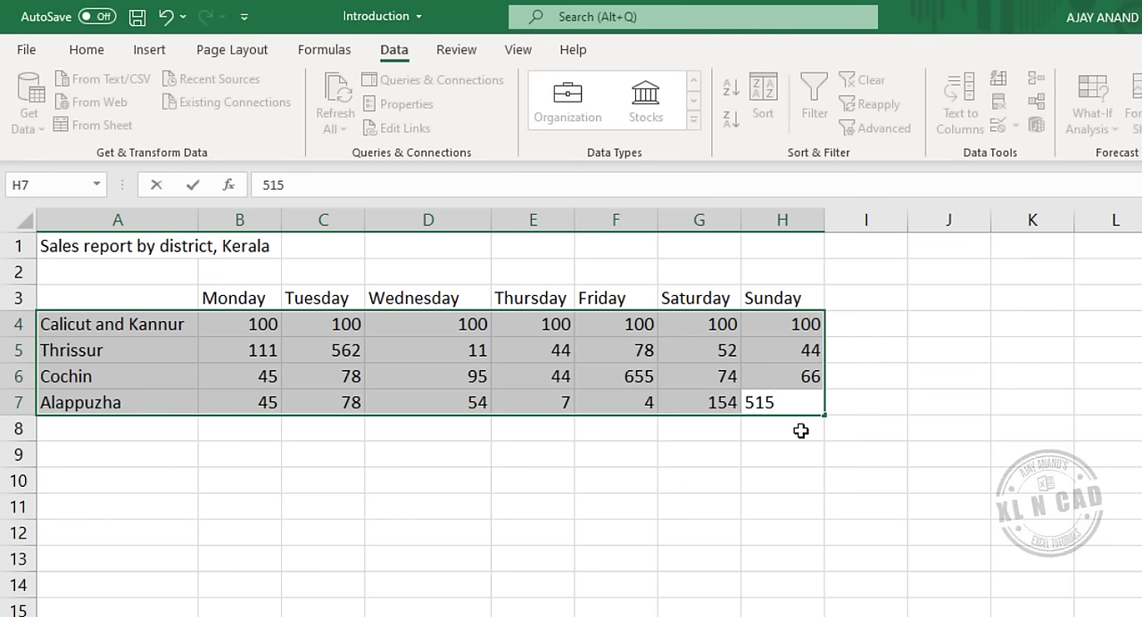
key("Down")
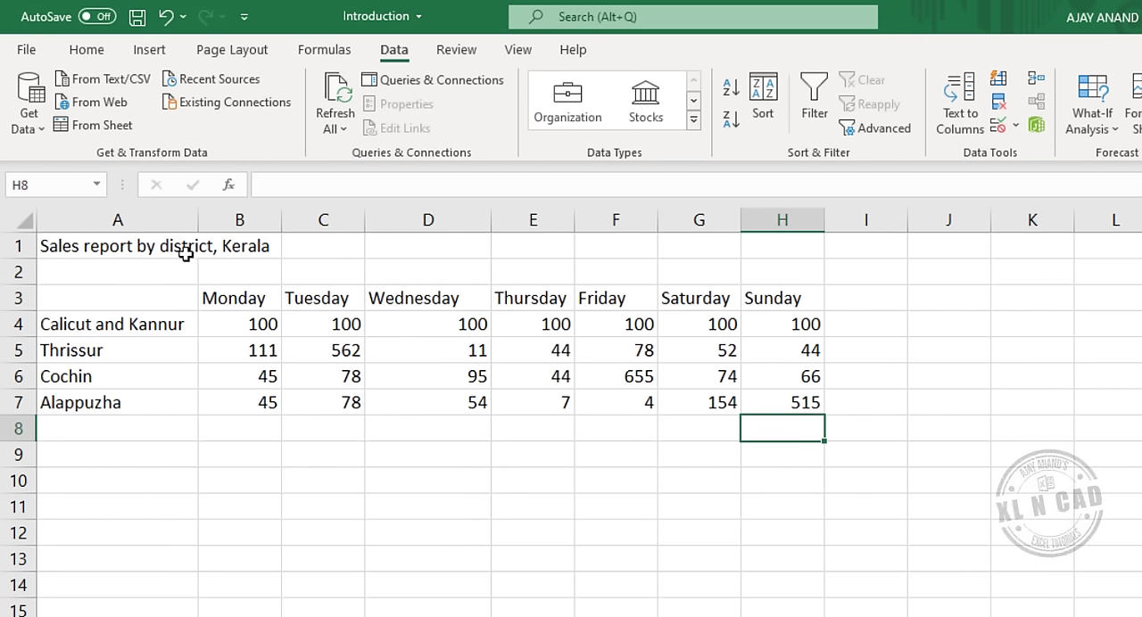
Merge and center the report title across A1:H1.
left_click_drag(113, 247, 744, 248)
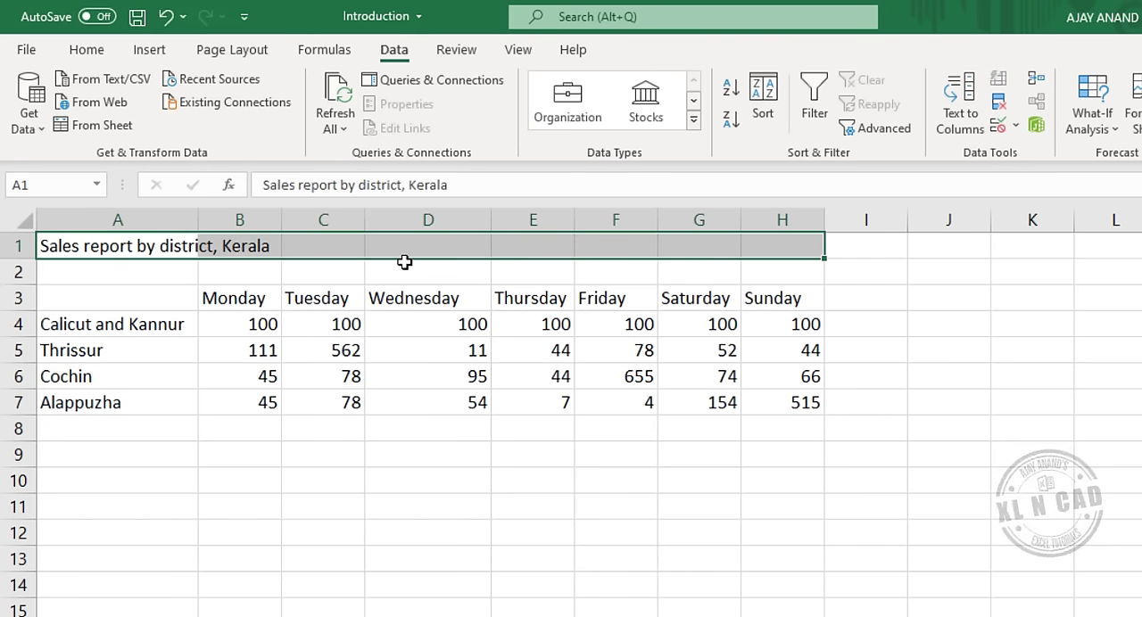
left_click(86, 49)
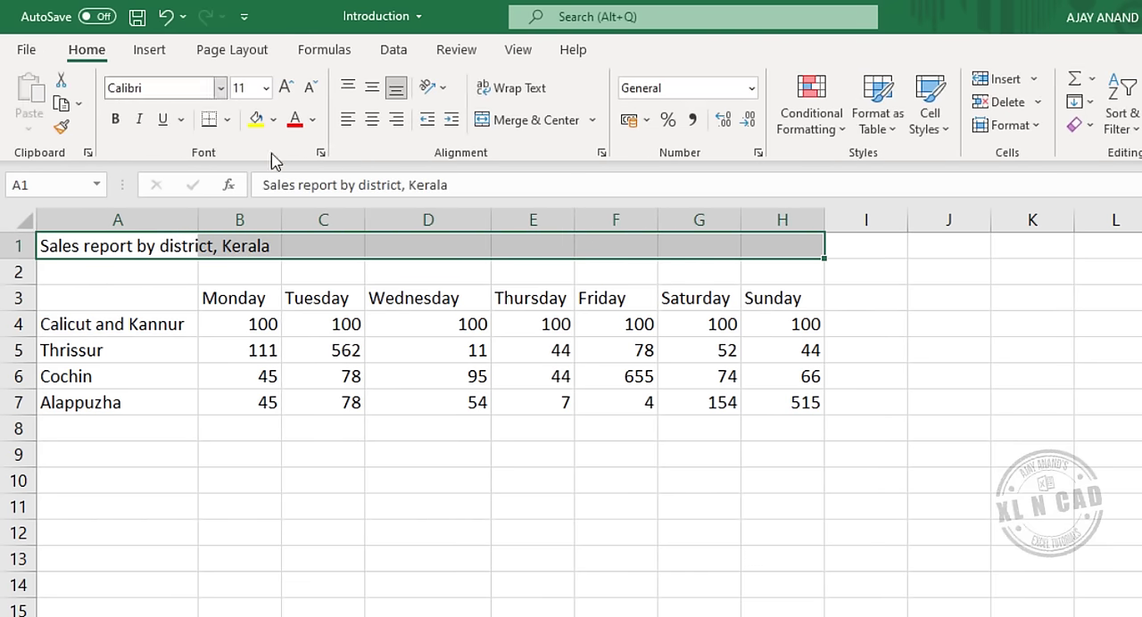
left_click(535, 120)
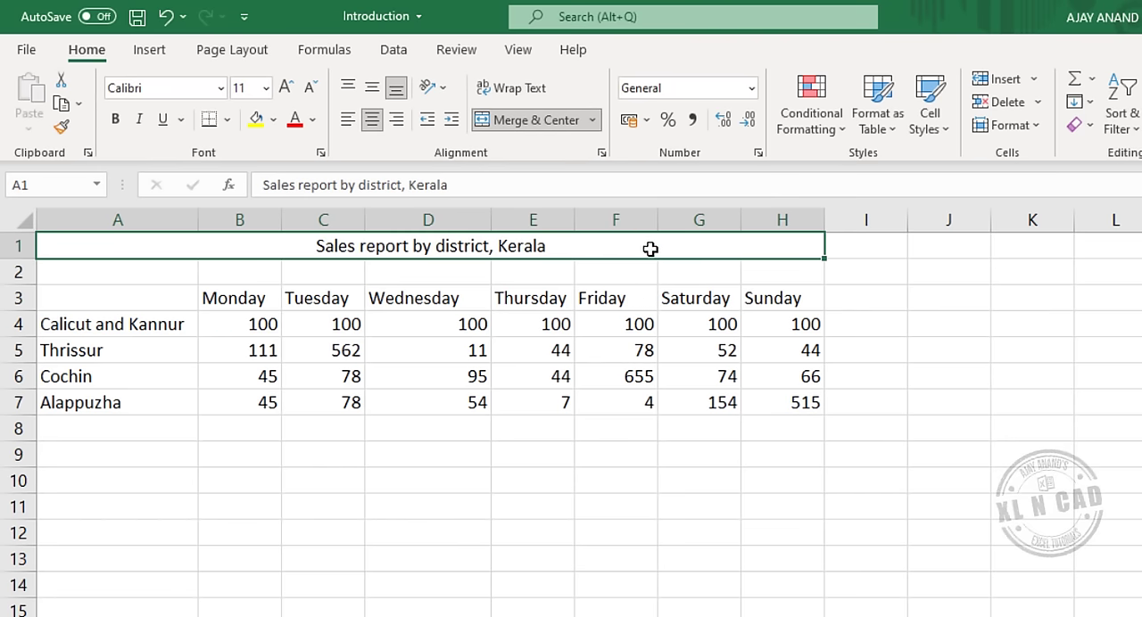
left_click(268, 292)
Give the merged title a light blue fill and make its text bold at font size 12.
left_click(394, 246)
left_click(273, 119)
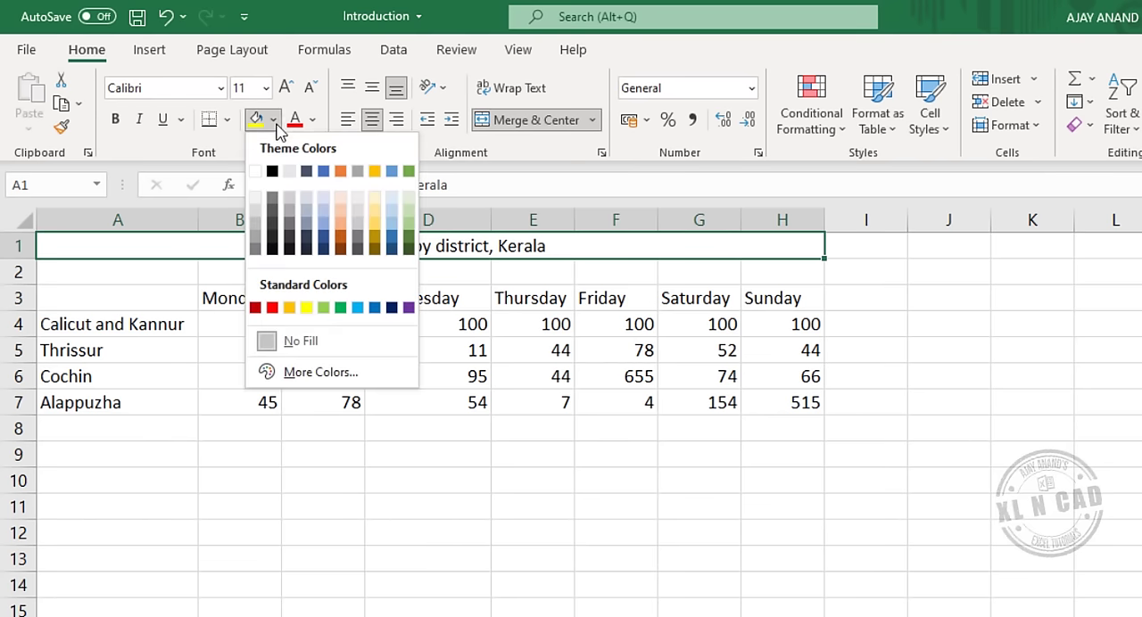
left_click(395, 200)
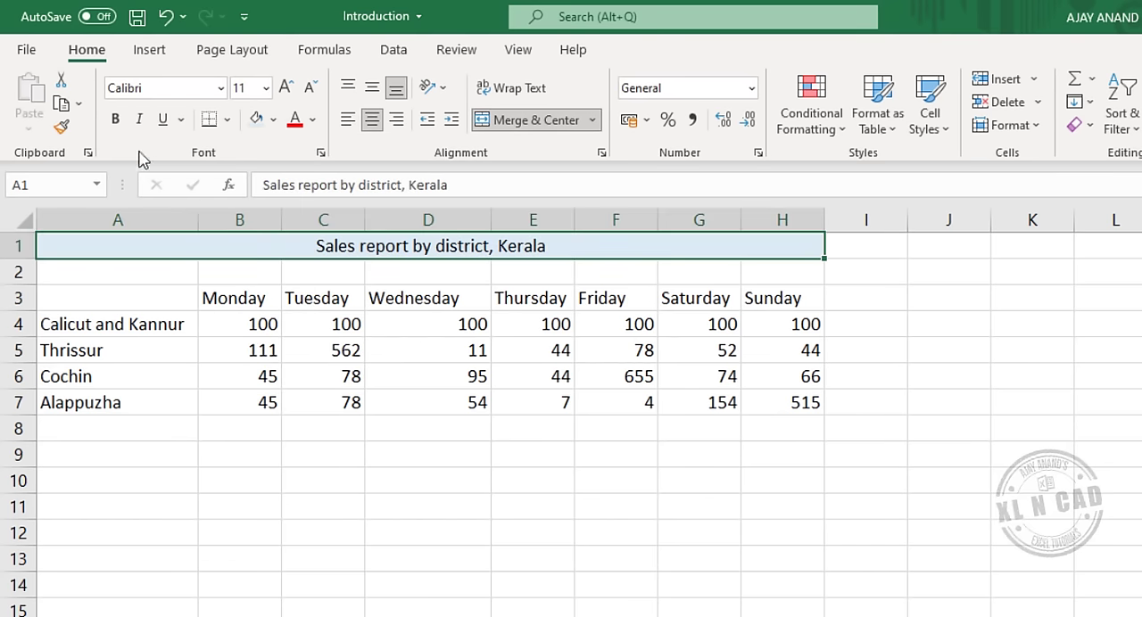
left_click(115, 121)
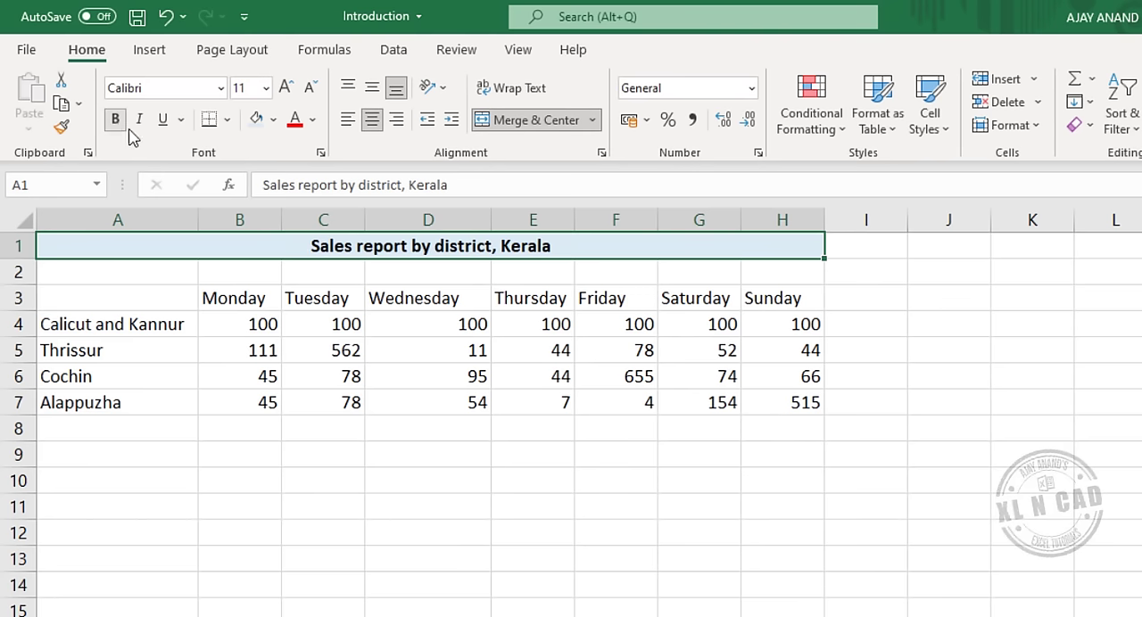
left_click(286, 89)
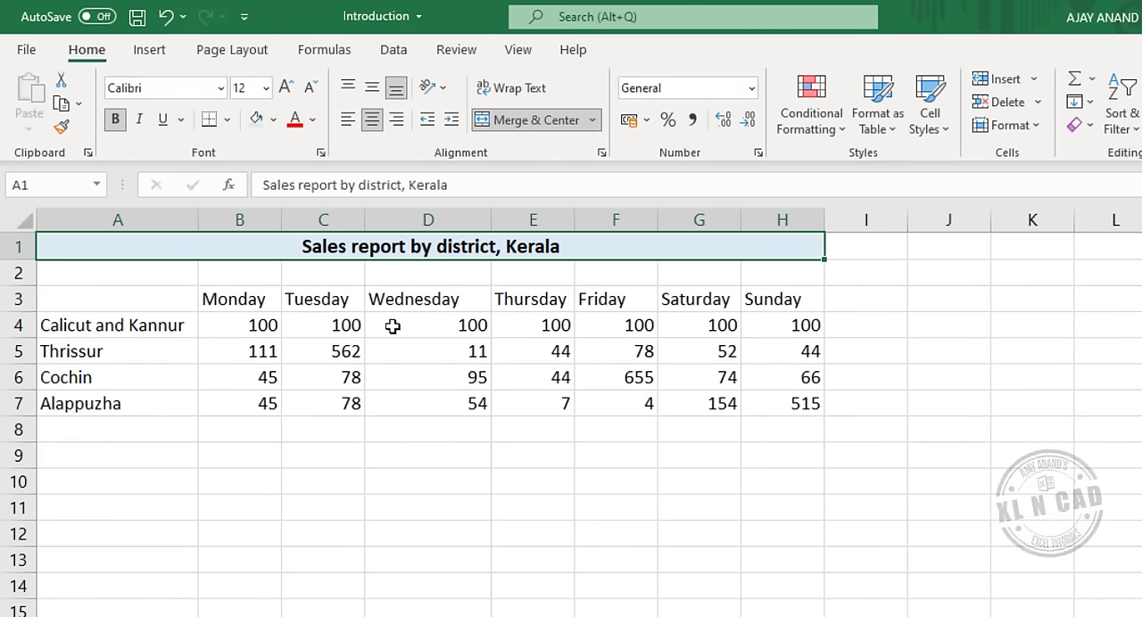
Make the day headings in B3:H3 bold and italic.
left_click_drag(245, 298, 783, 299)
left_click(115, 119)
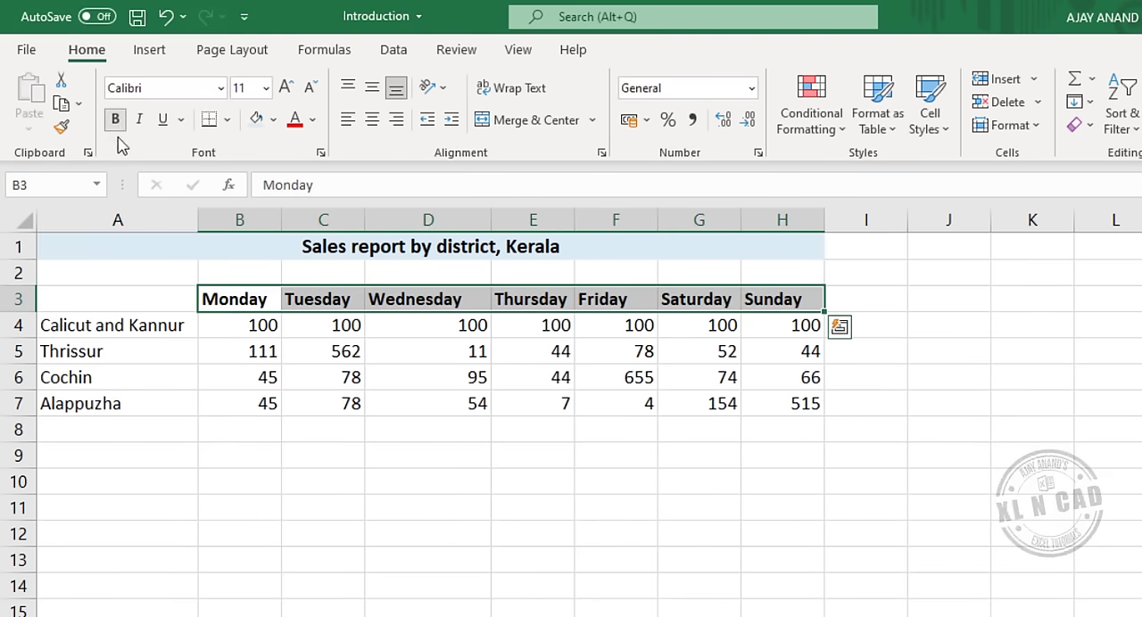
left_click(139, 118)
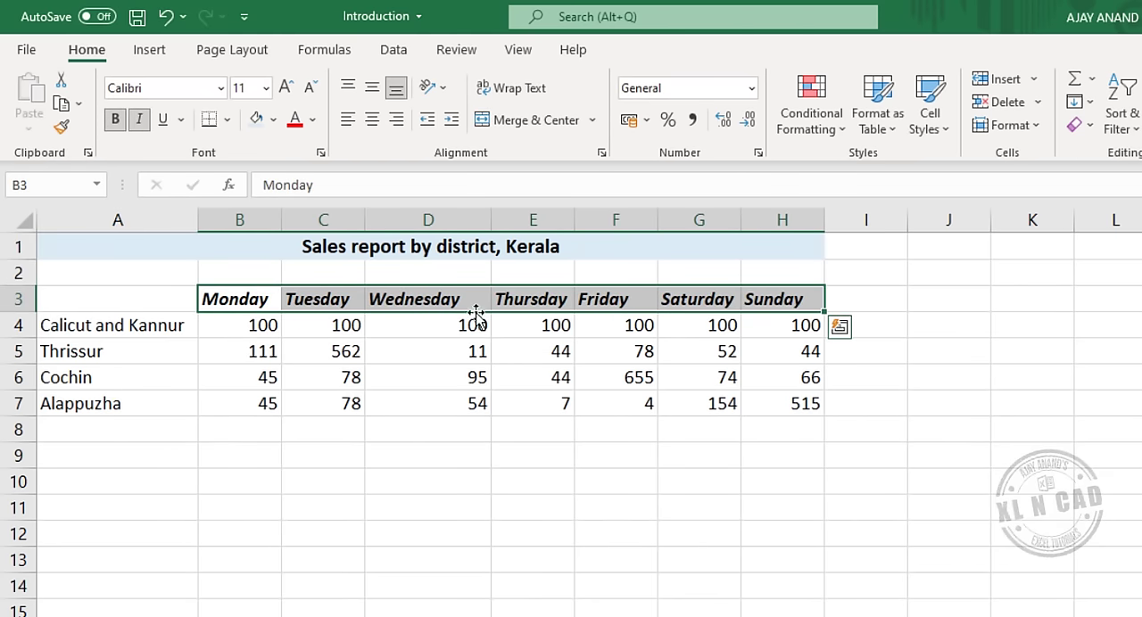
left_click(418, 380)
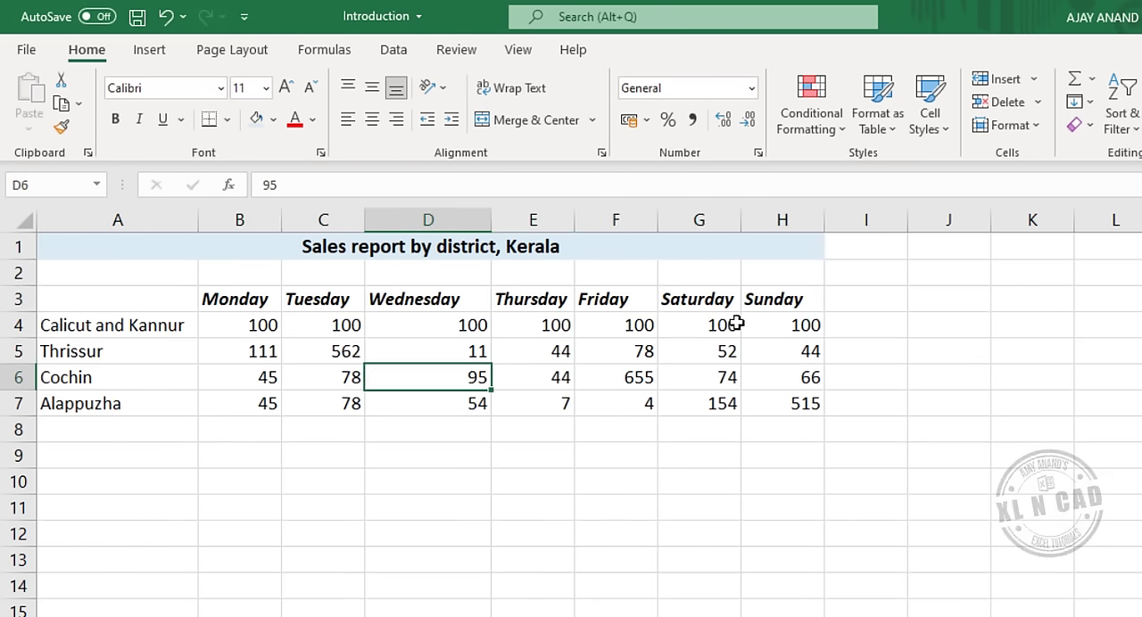
Apply a Thick Bottom Border to the day headings in B3:H3.
left_click_drag(247, 308, 776, 300)
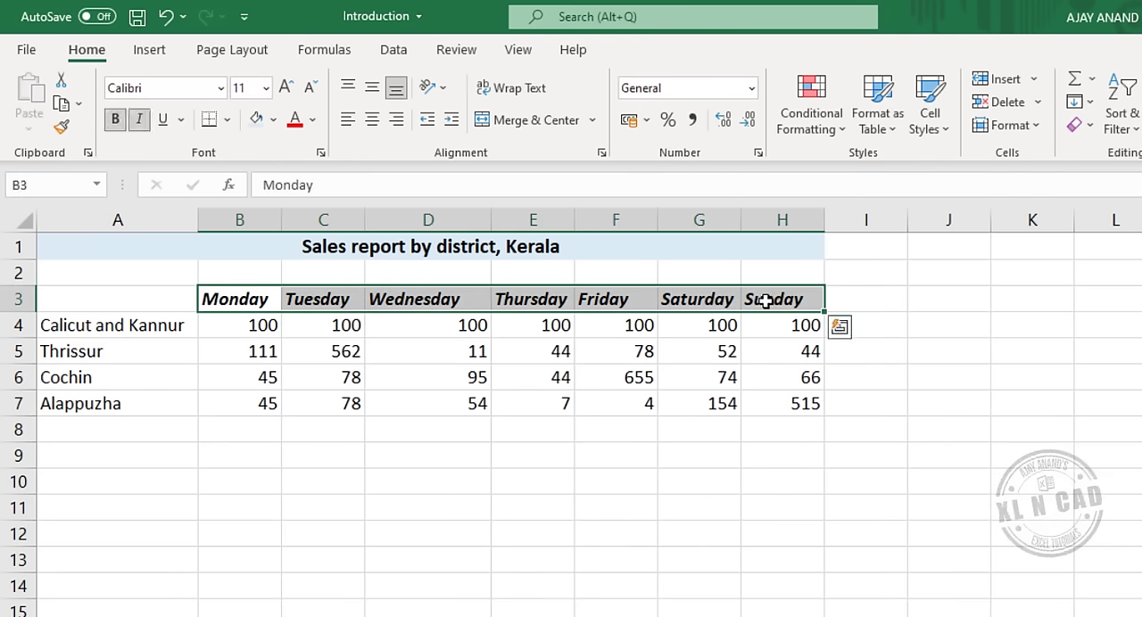
left_click(228, 119)
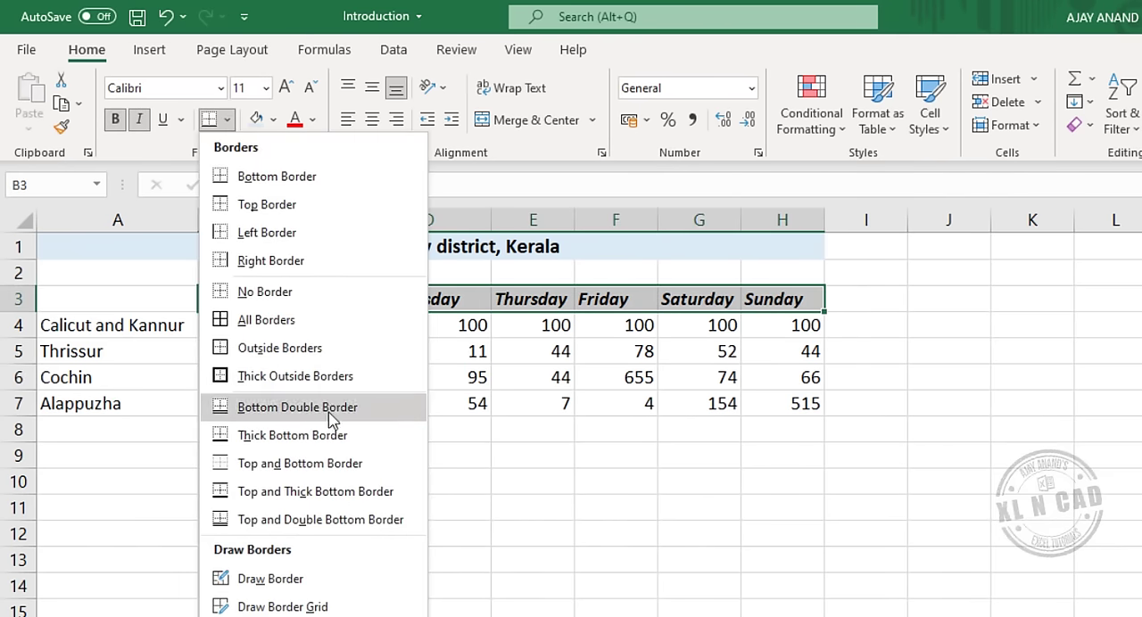
left_click(342, 442)
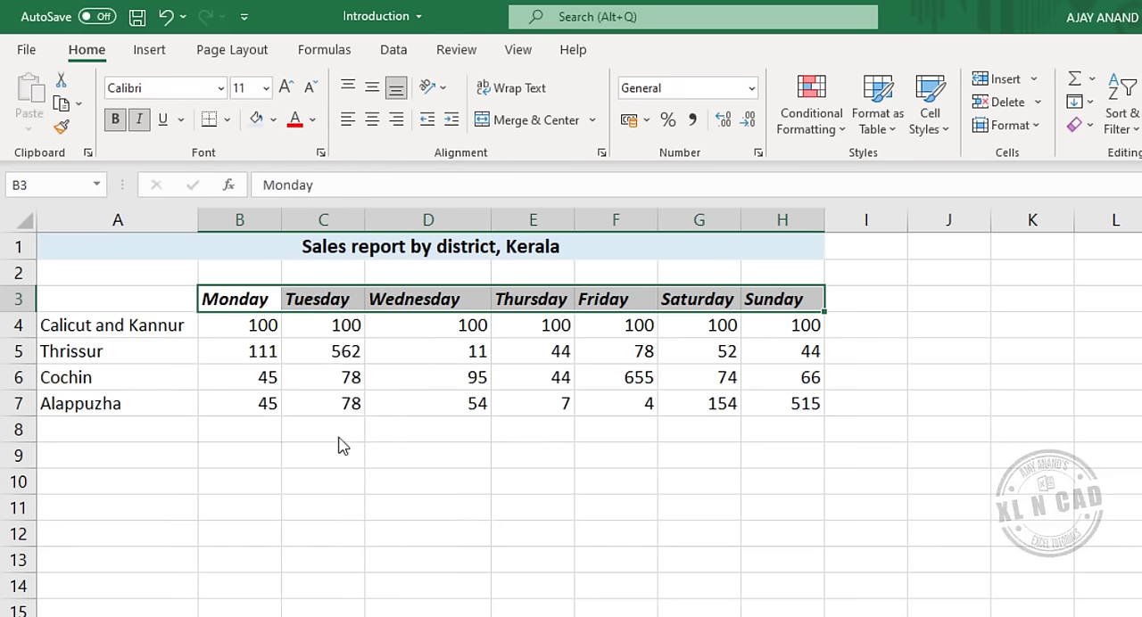
left_click(421, 355)
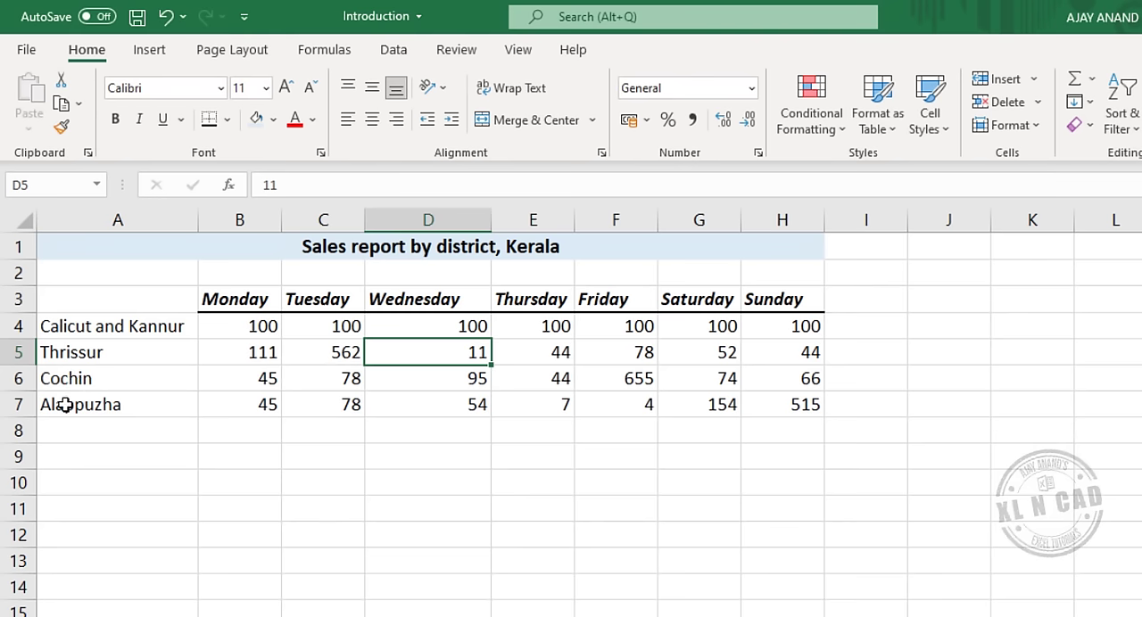
Try to move the Alappuzha data A7:H7 directly onto the Cochin row A6:H6, and undo the change.
left_click_drag(74, 404, 785, 408)
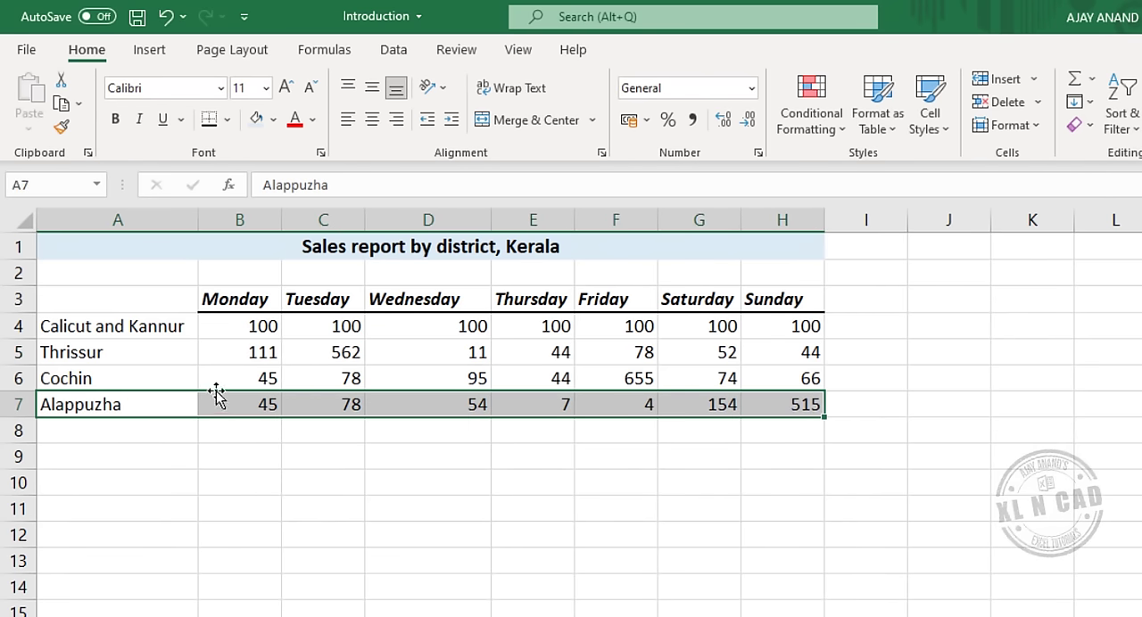
left_click_drag(216, 393, 223, 377)
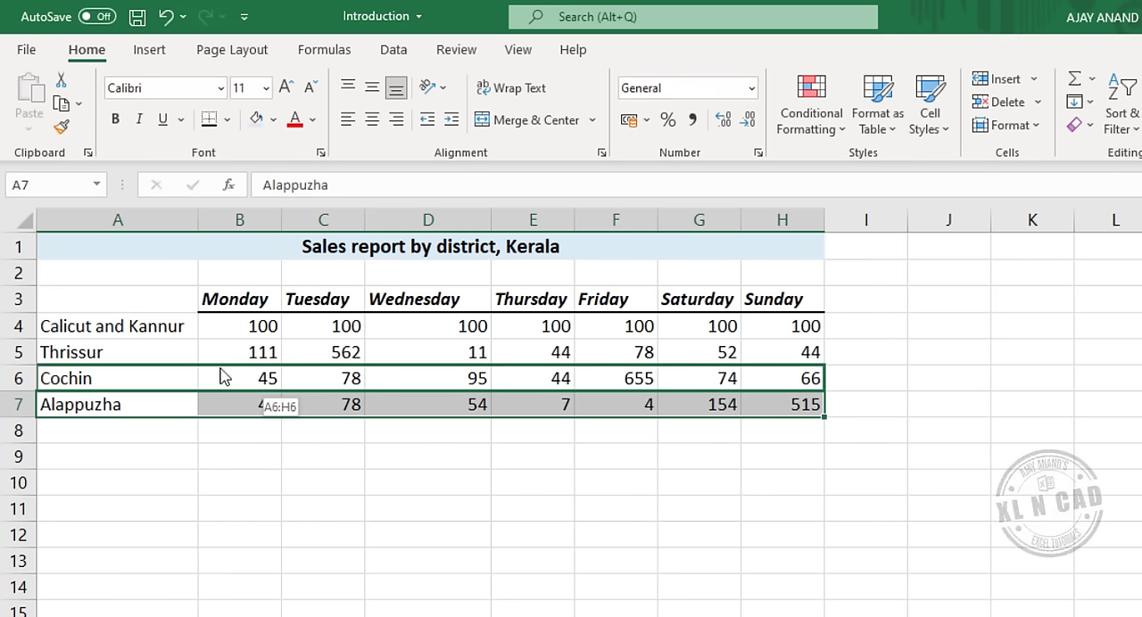
left_click_drag(223, 378, 221, 376)
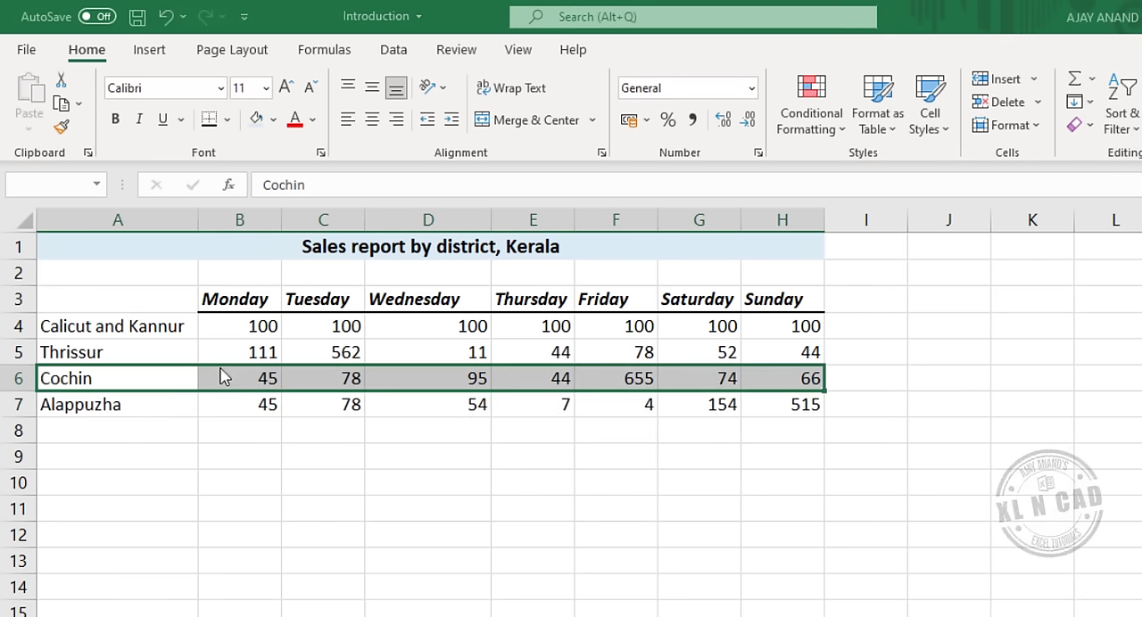
left_click(653, 436)
key("ctrl+z")
Move the Alappuzha data A7:H7 above the Cochin row, shifting Cochin down instead of overwriting it.
left_click_drag(226, 393, 247, 369)
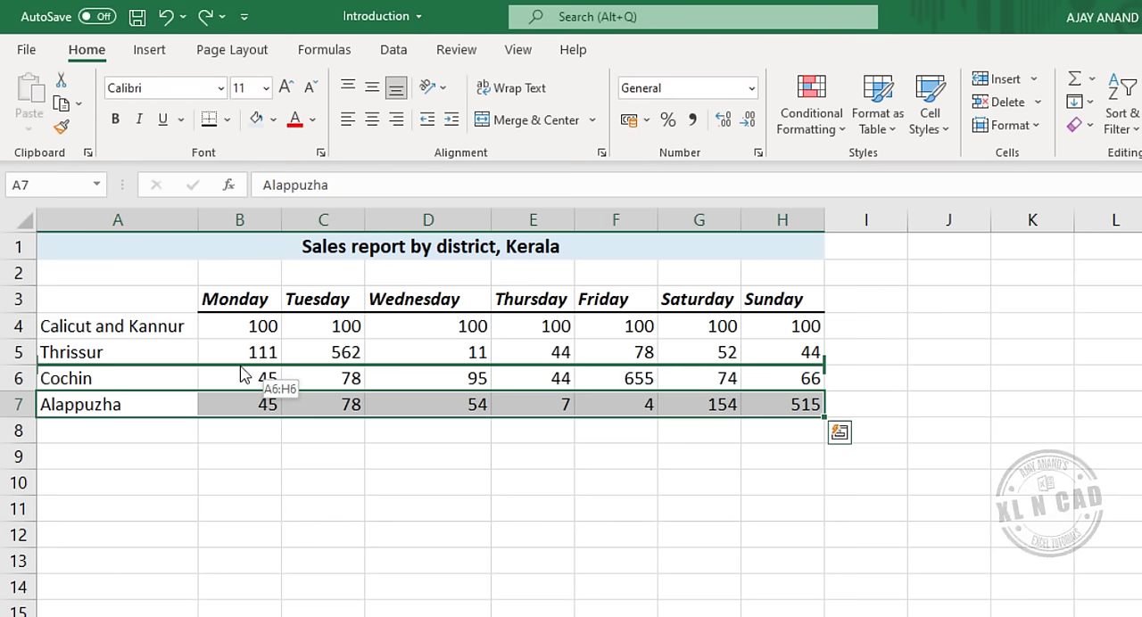
left_click_drag(241, 375, 237, 372)
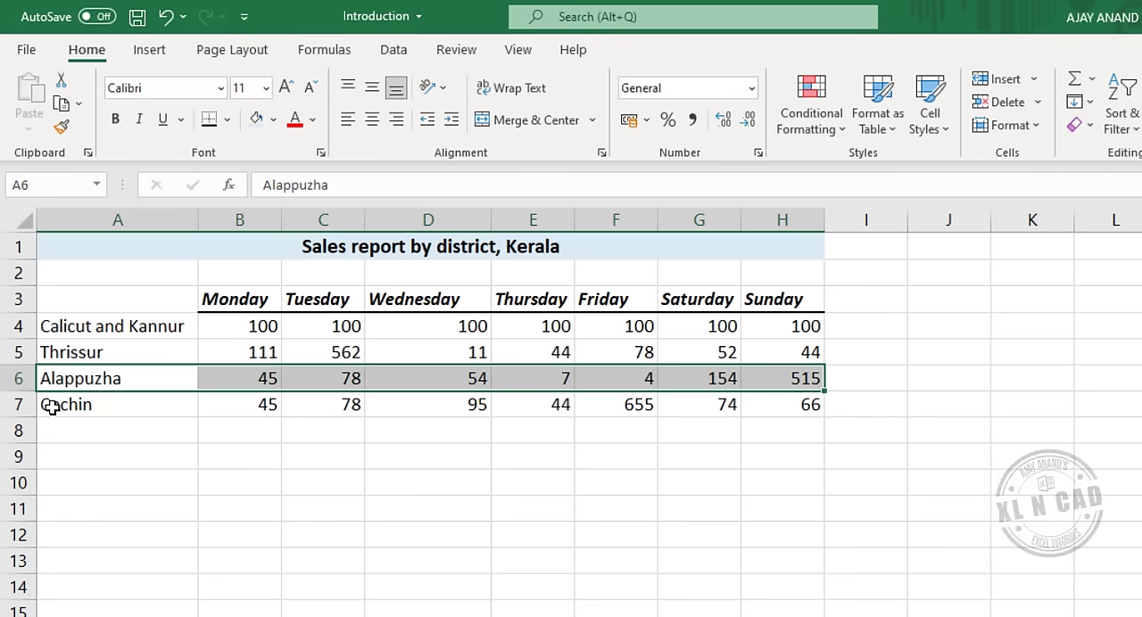
Cut the entire Cochin row 7 and insert the cut cells above the Thrissur row 5.
left_click(18, 405)
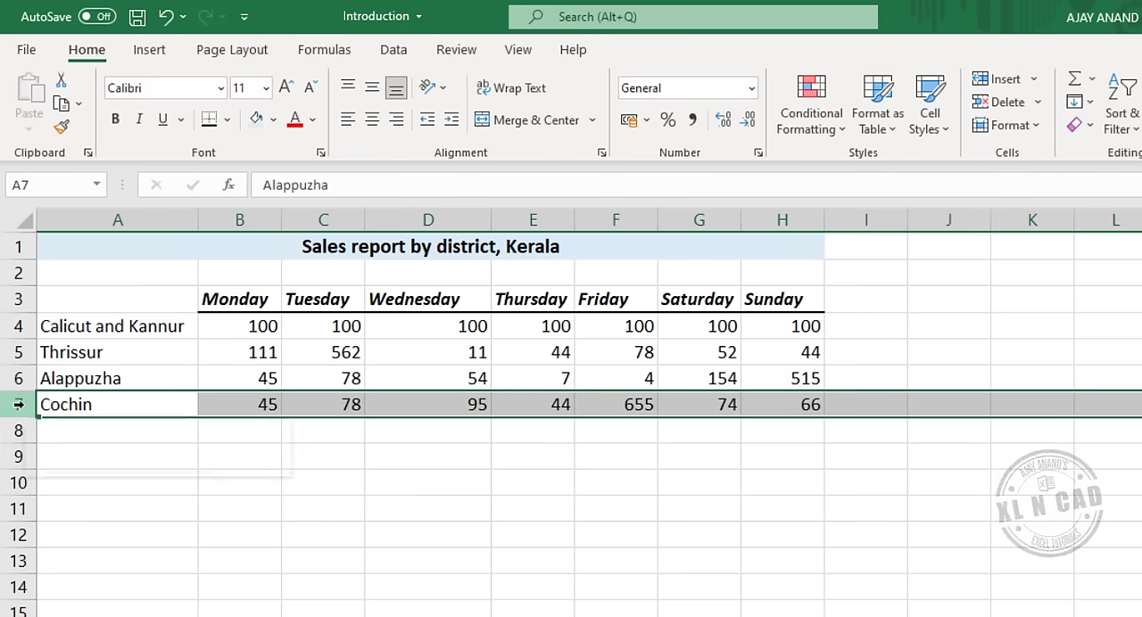
right_click(18, 405)
left_click(116, 78)
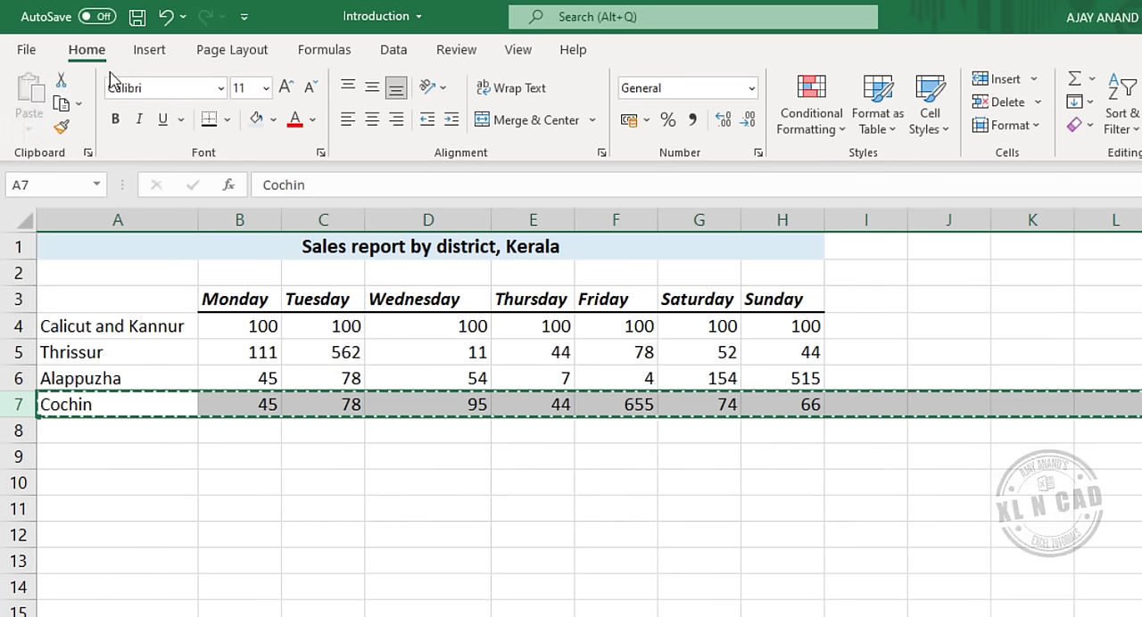
right_click(20, 352)
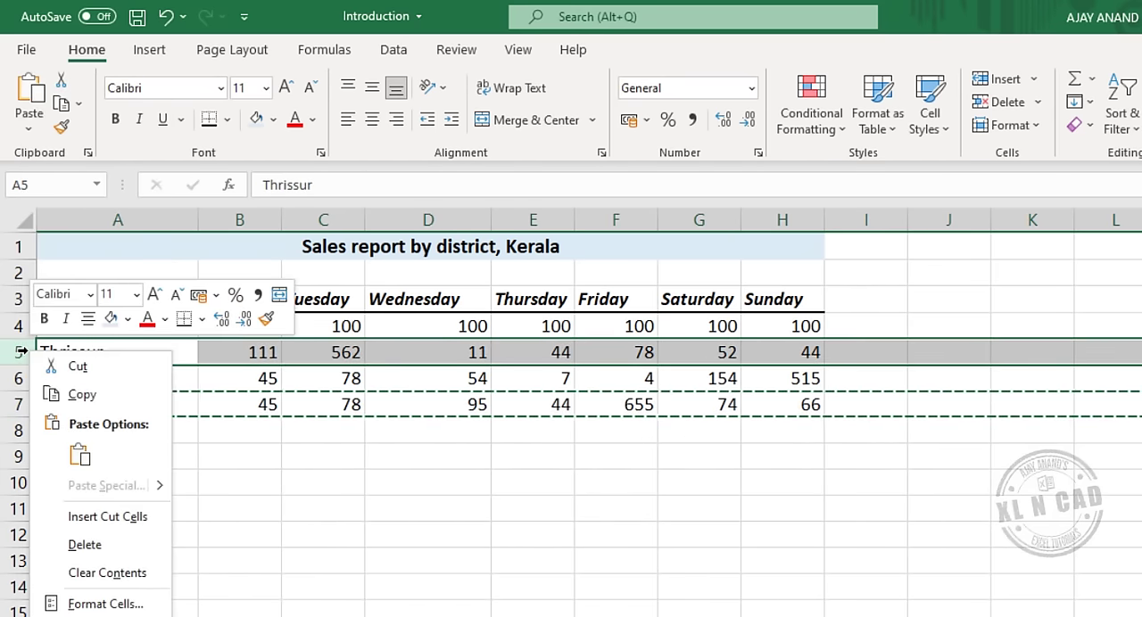
left_click(127, 523)
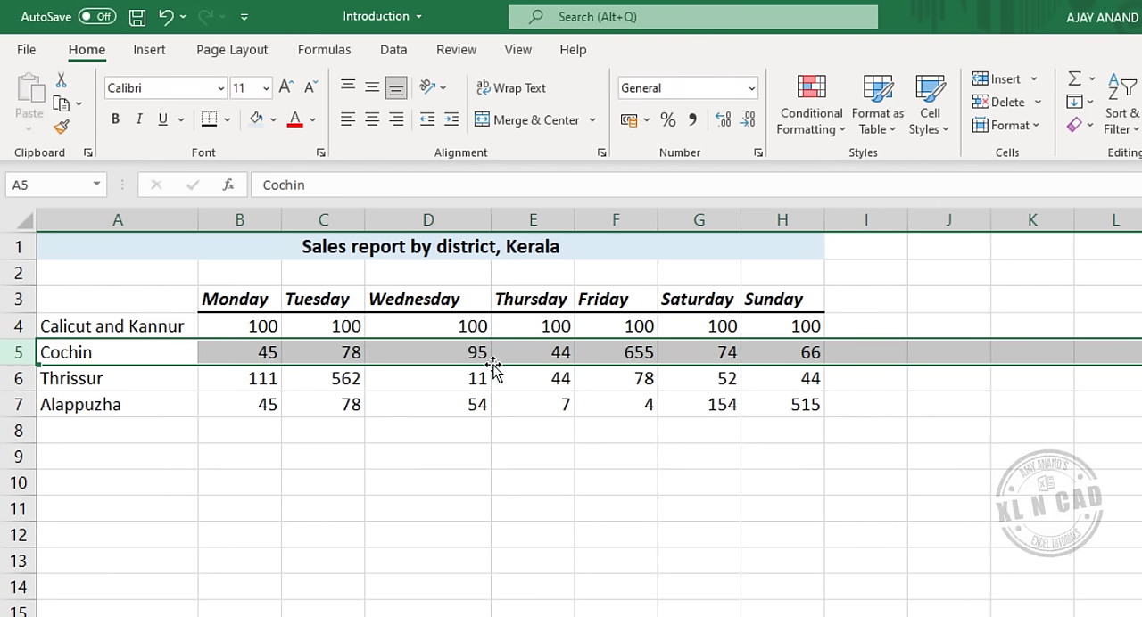
Move the Friday data F3:F7 ahead of the Thursday column, shifting Thursday over instead of overwriting it.
left_click_drag(617, 303, 619, 398)
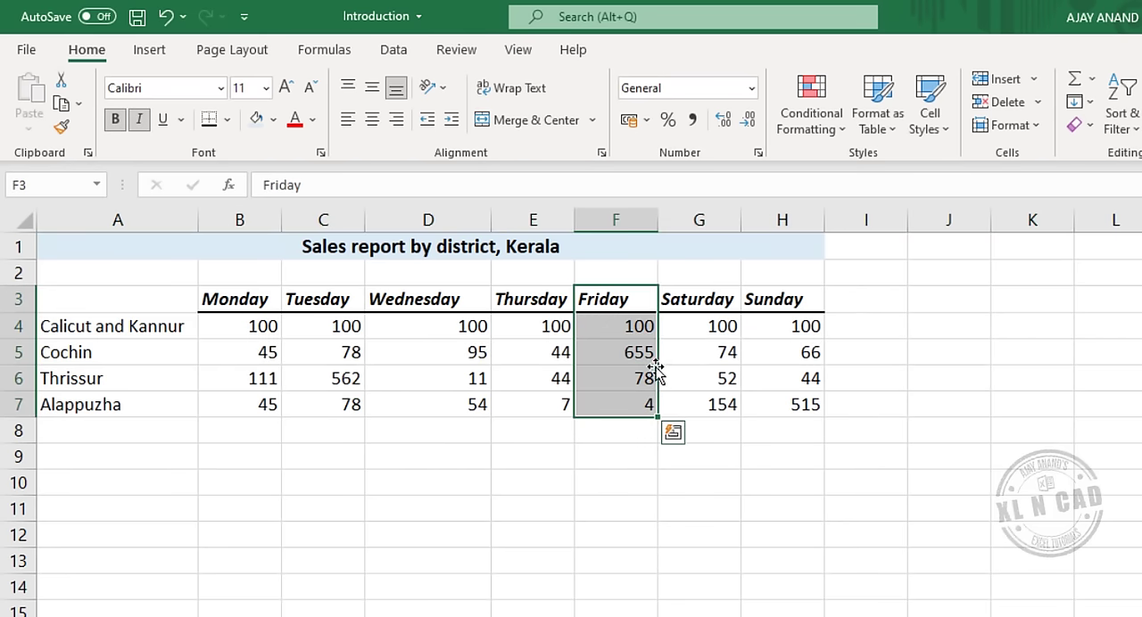
left_click_drag(656, 367, 496, 383)
key("shift")
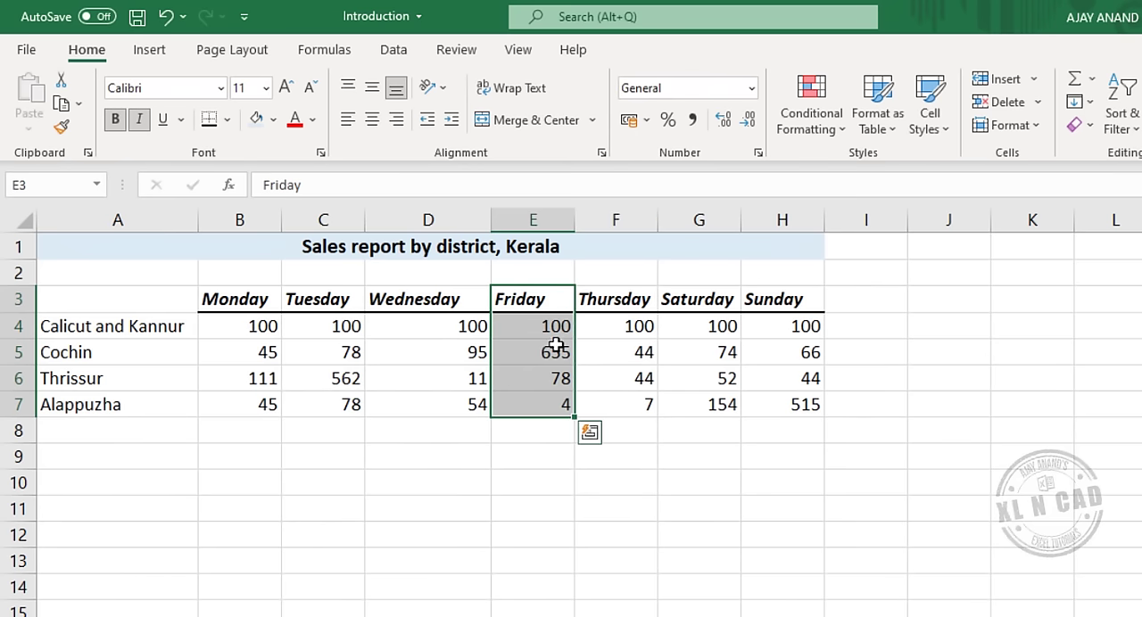
Move the Friday data E3:E7 back after the Thursday column, shifting Thursday over instead of overwriting it.
left_click(642, 477)
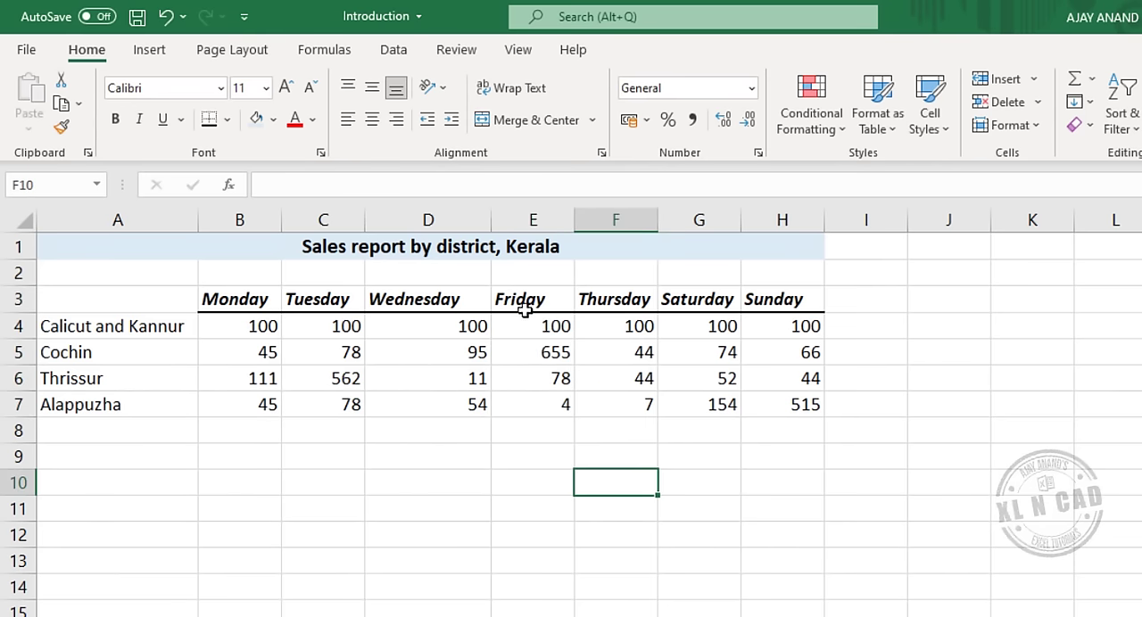
mouse_move(524, 303)
left_mouse_down()
mouse_move(519, 401)
mouse_move(661, 390)
left_mouse_up()
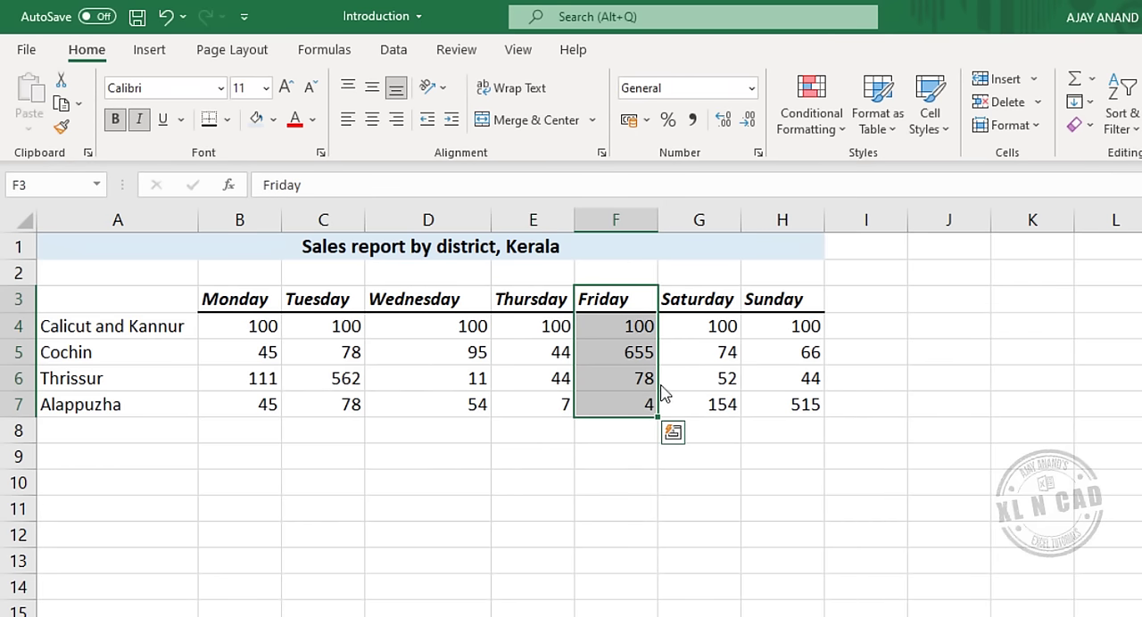
left_click(596, 483)
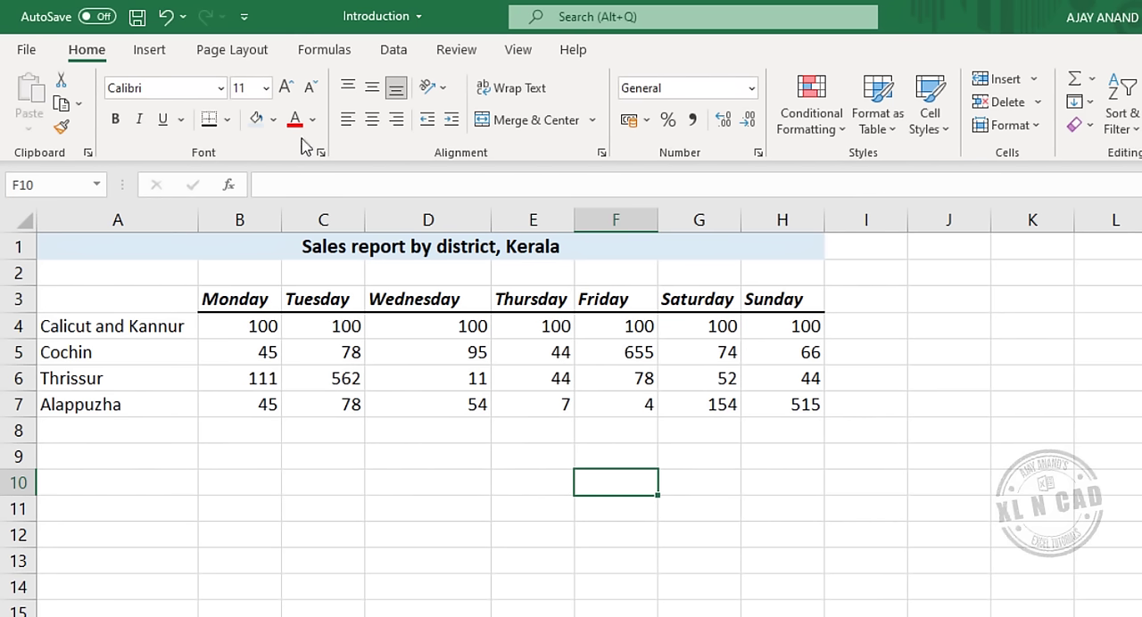
Format the Thrissur Tuesday value in C6 with red font colour and bold.
left_click(330, 380)
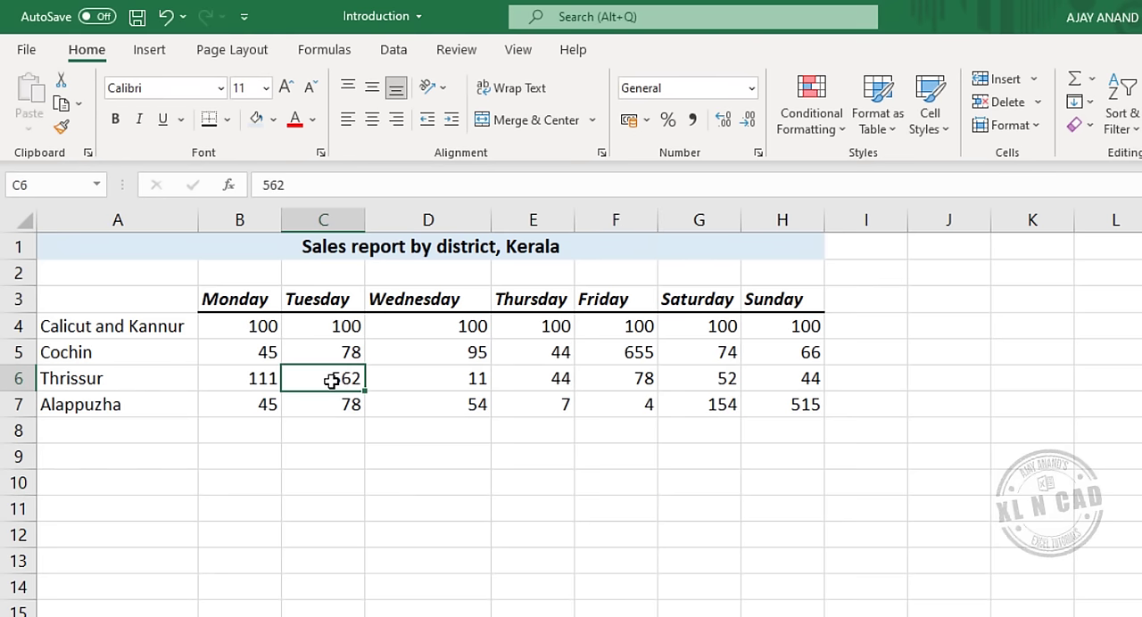
left_click(296, 121)
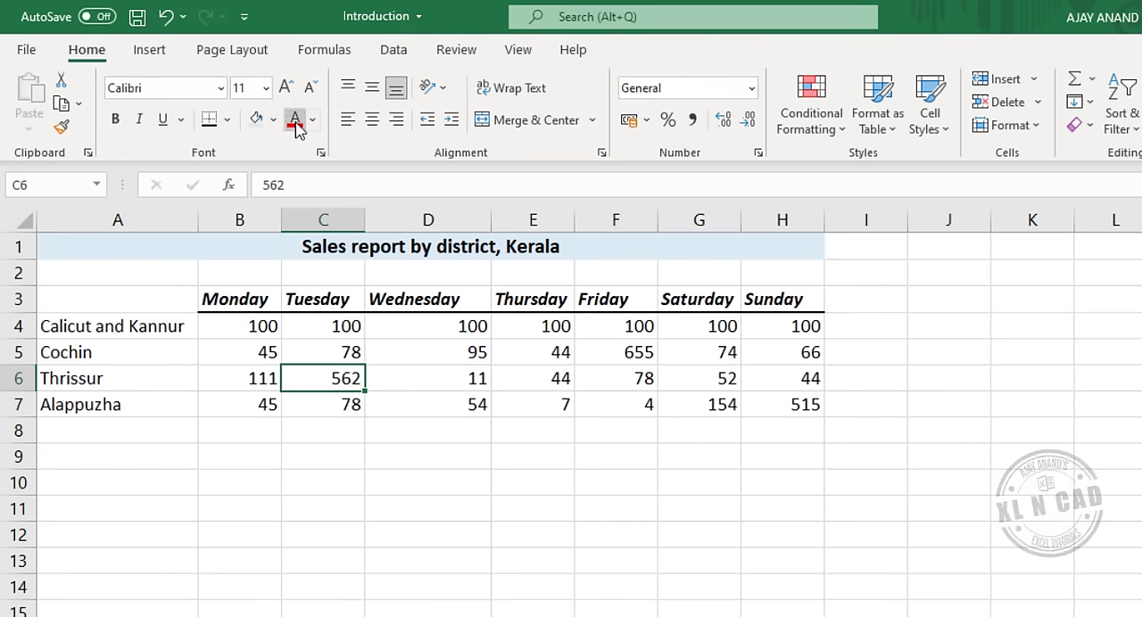
left_click(118, 127)
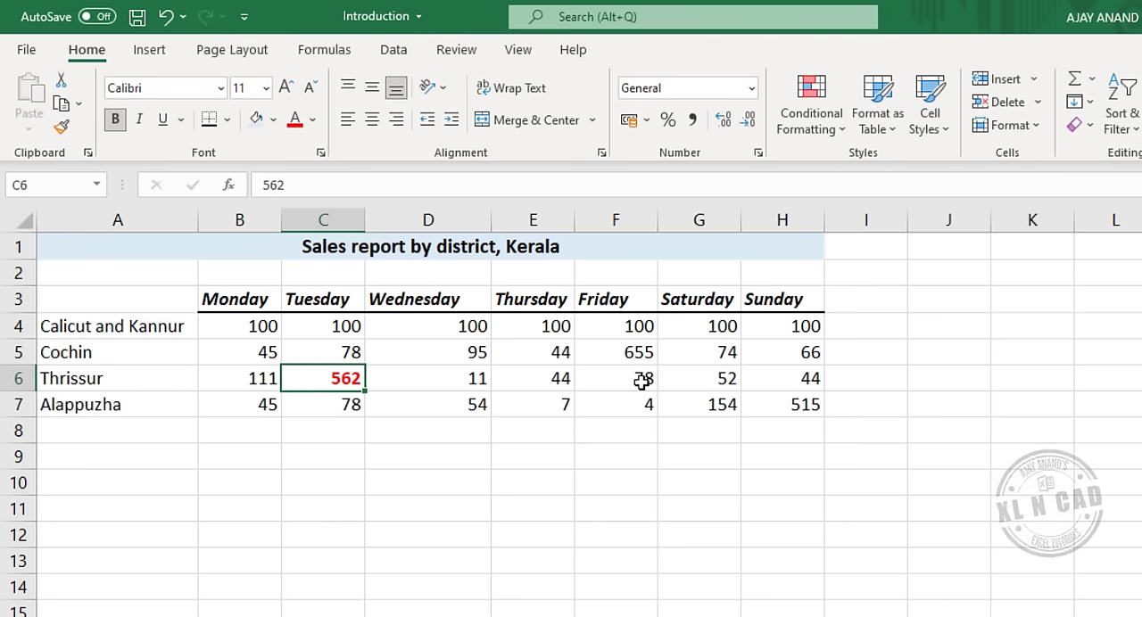
left_click(470, 490)
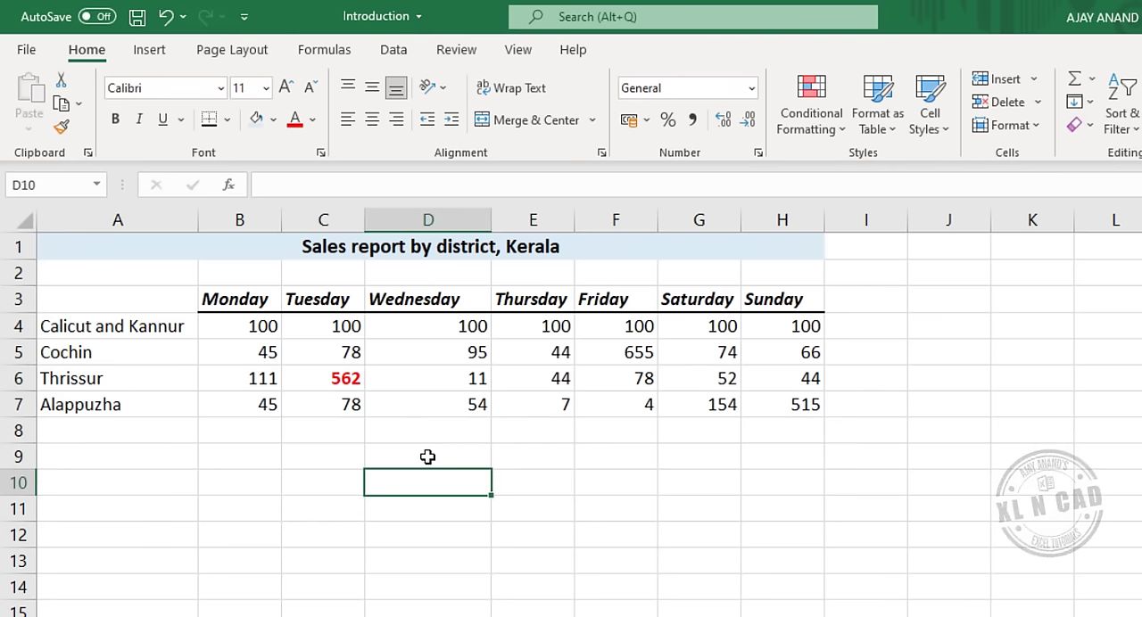
Copy the formatting of C6 to the Friday and Saturday cells F5:G6 with Format Painter.
left_click(316, 379)
left_click(60, 127)
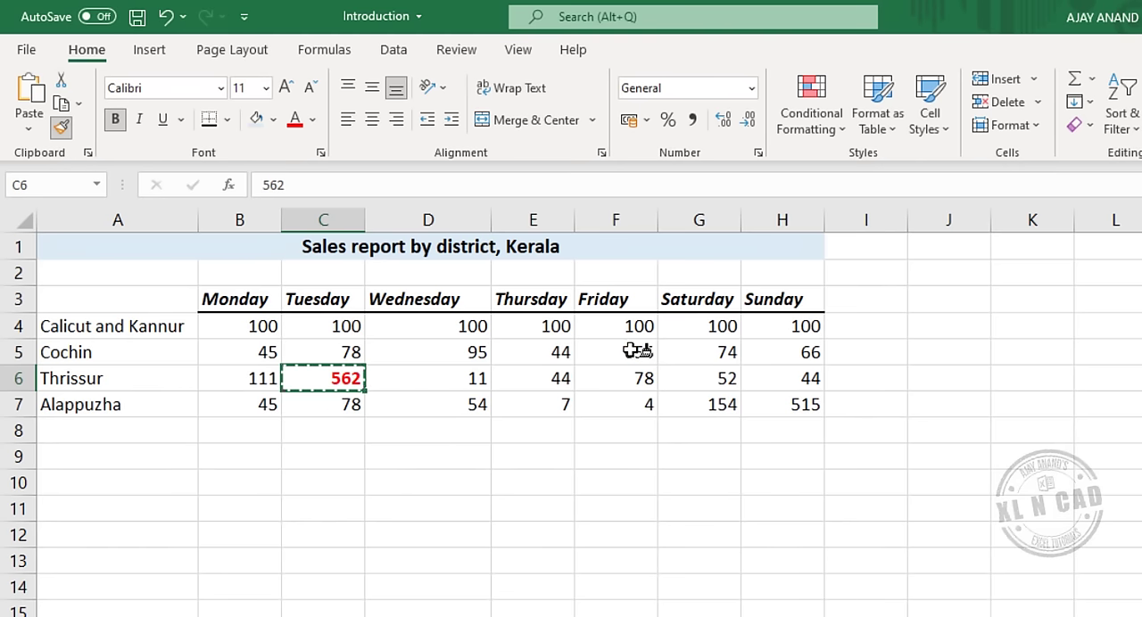
left_click_drag(639, 355, 698, 378)
left_click(635, 461)
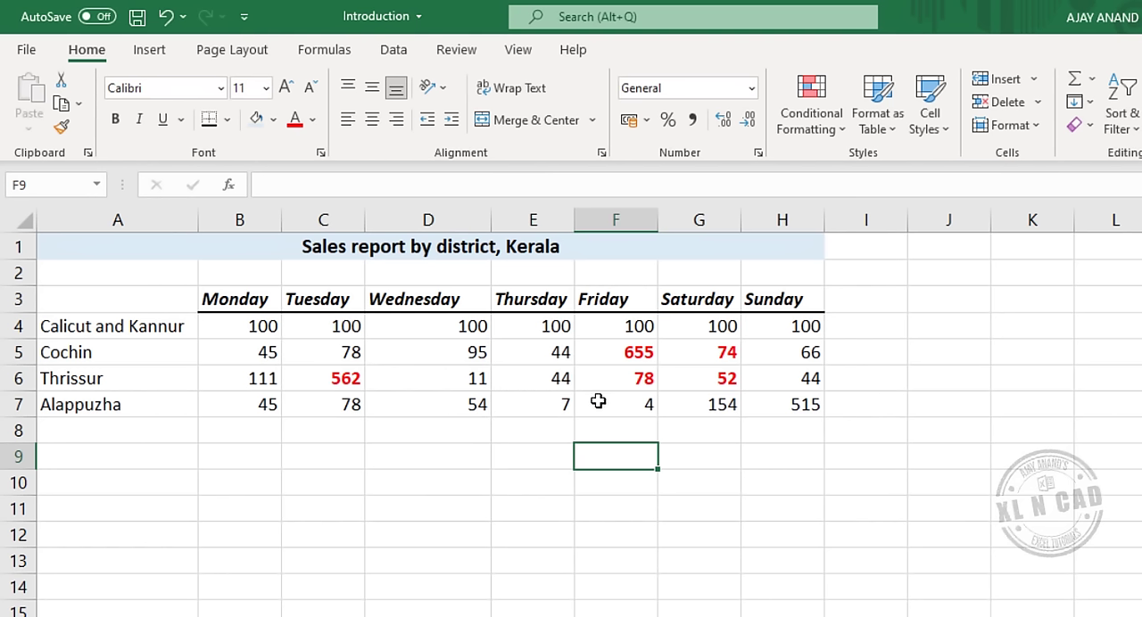
Lock Format Painter on C6 and apply its formatting to D5:D6, F7:G7, H5:H6 and B7.
left_click(347, 383)
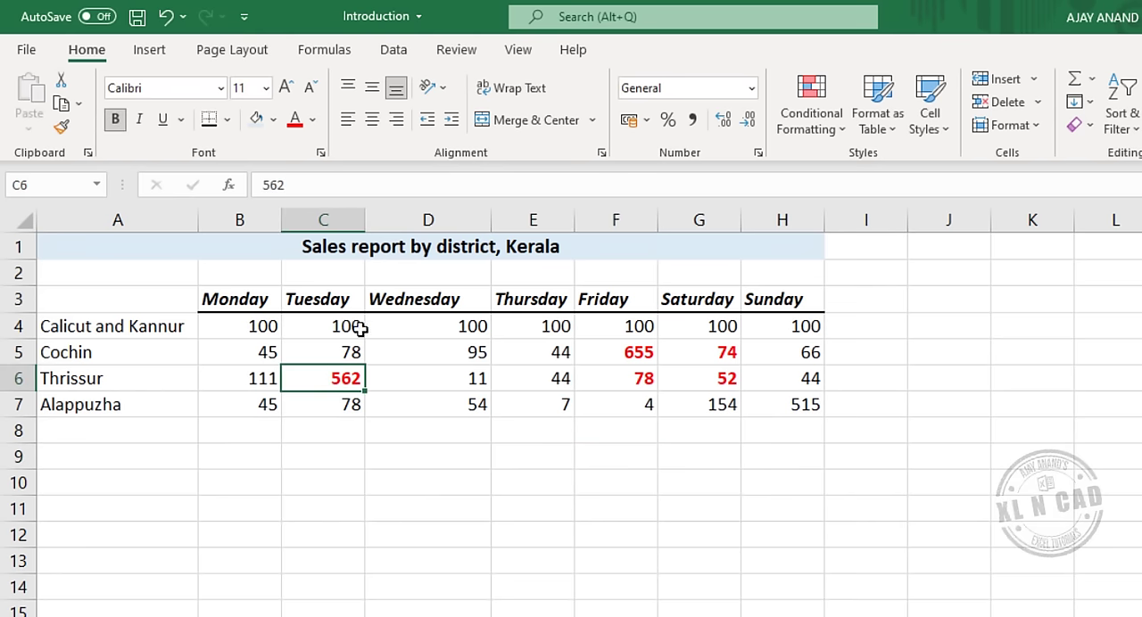
left_click(63, 128)
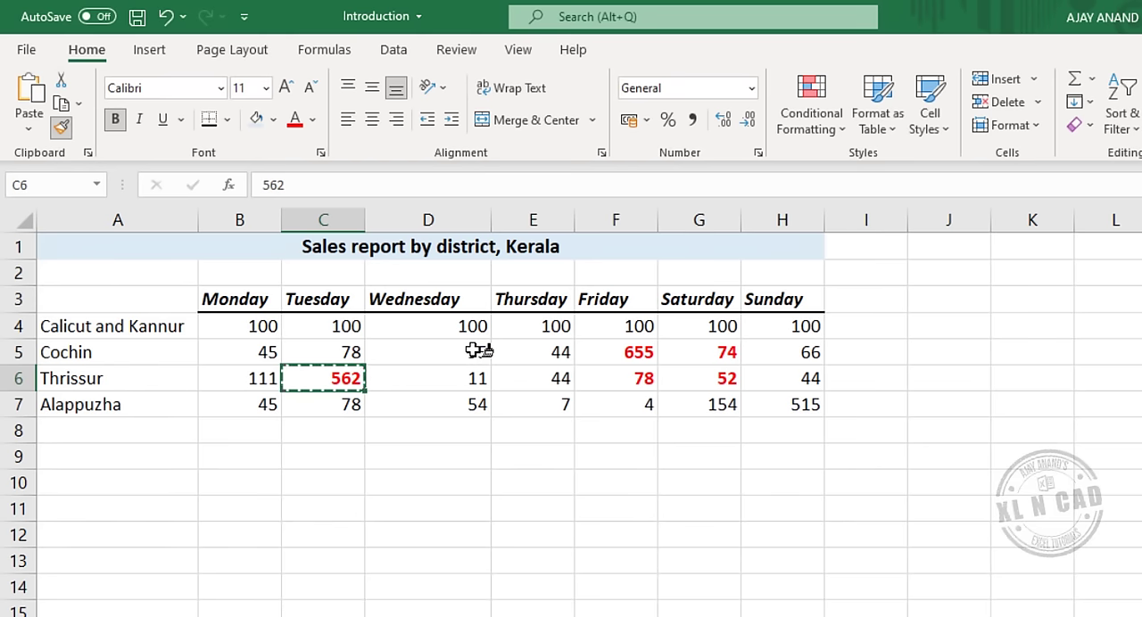
left_click_drag(473, 356, 477, 378)
left_click_drag(635, 406, 705, 406)
left_click_drag(805, 345, 814, 383)
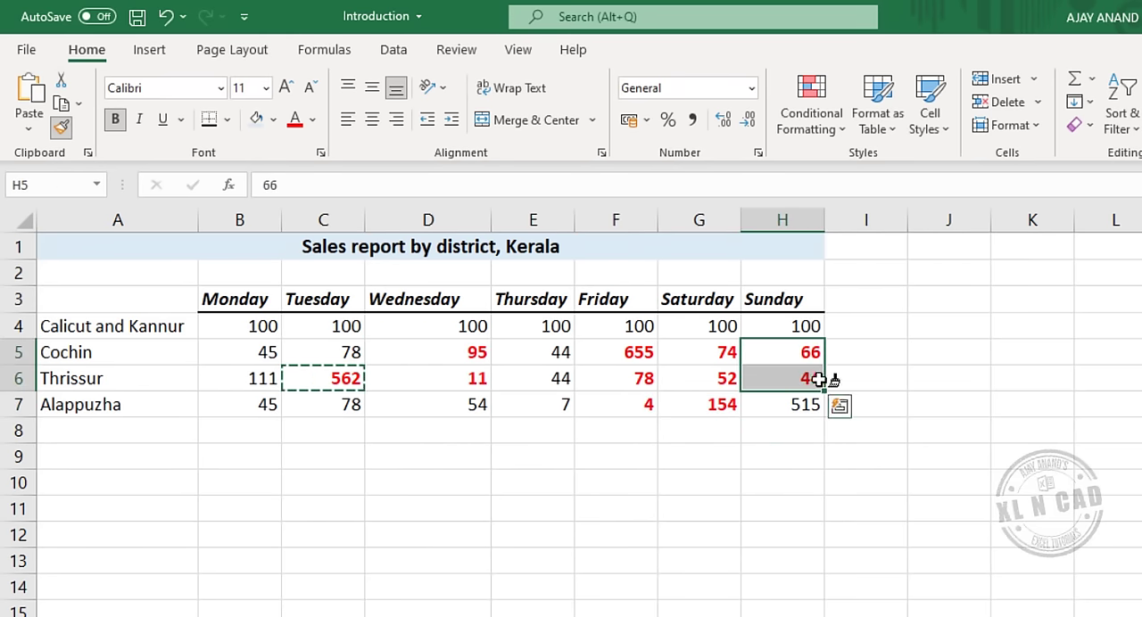
left_click(268, 406)
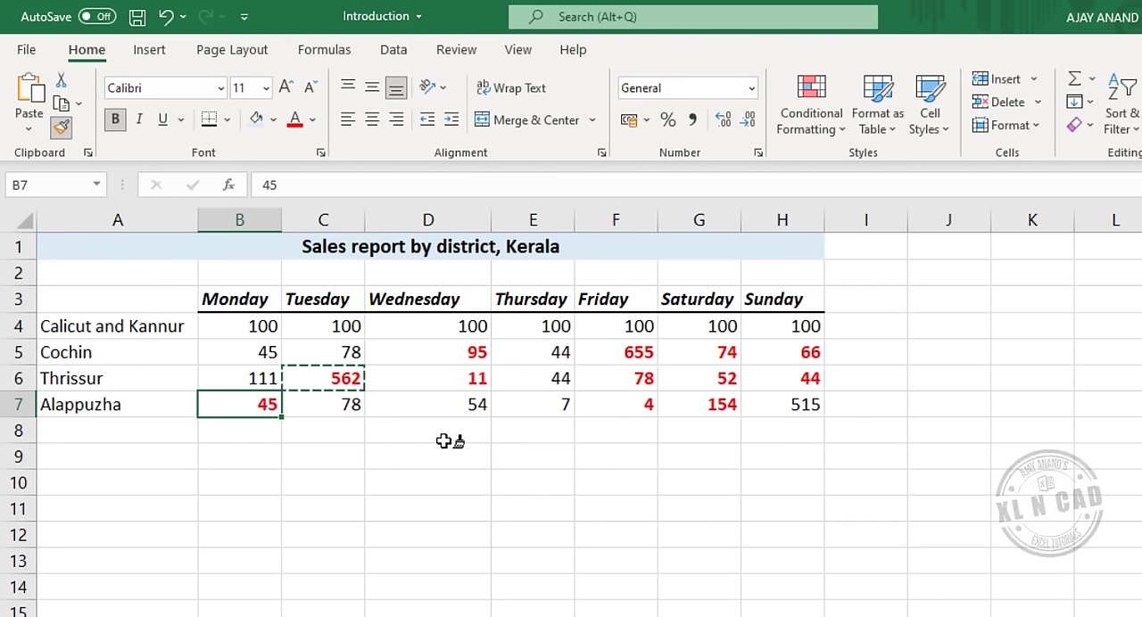
key("Escape")
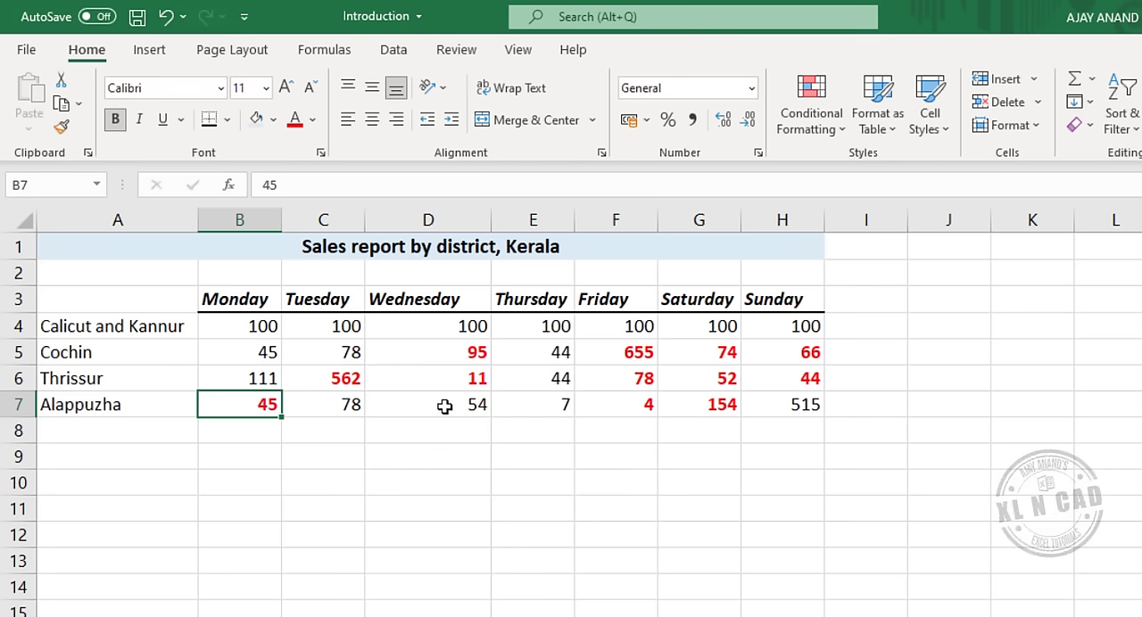
Add a double bottom border under the Alappuzha sales values B7:H7.
left_click_drag(229, 402, 782, 406)
left_click(226, 119)
left_click(272, 357)
left_click(323, 483)
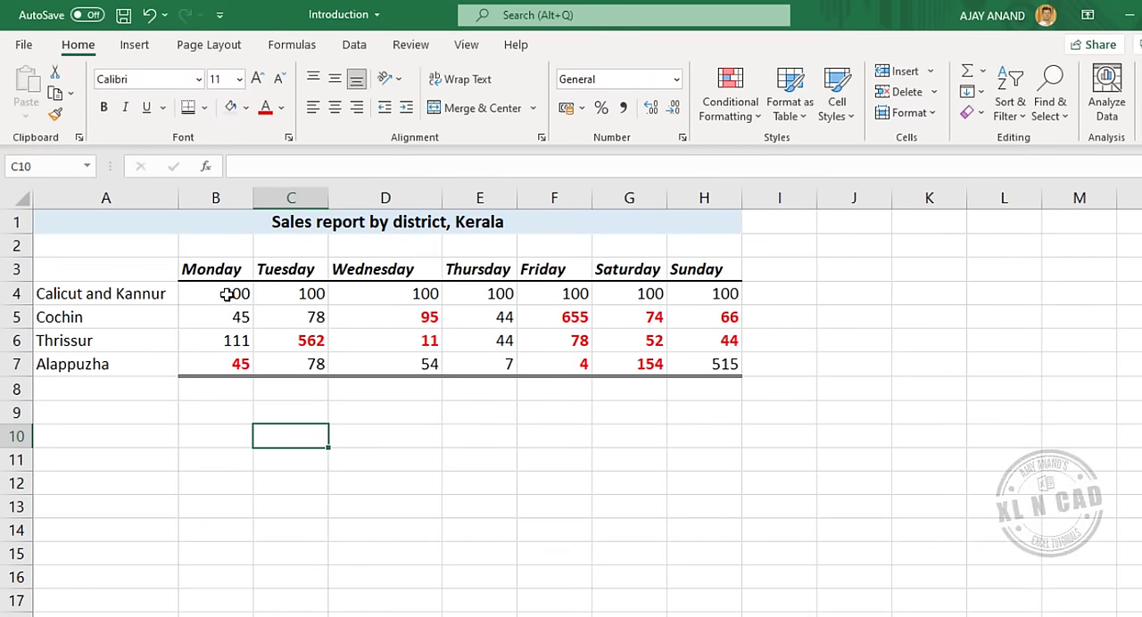
Total the Monday sales B4:B7 in B8 with AutoSum and check the resulting formula's range.
mouse_move(227, 294)
left_mouse_down()
mouse_move(217, 317)
mouse_move(240, 365)
left_mouse_up()
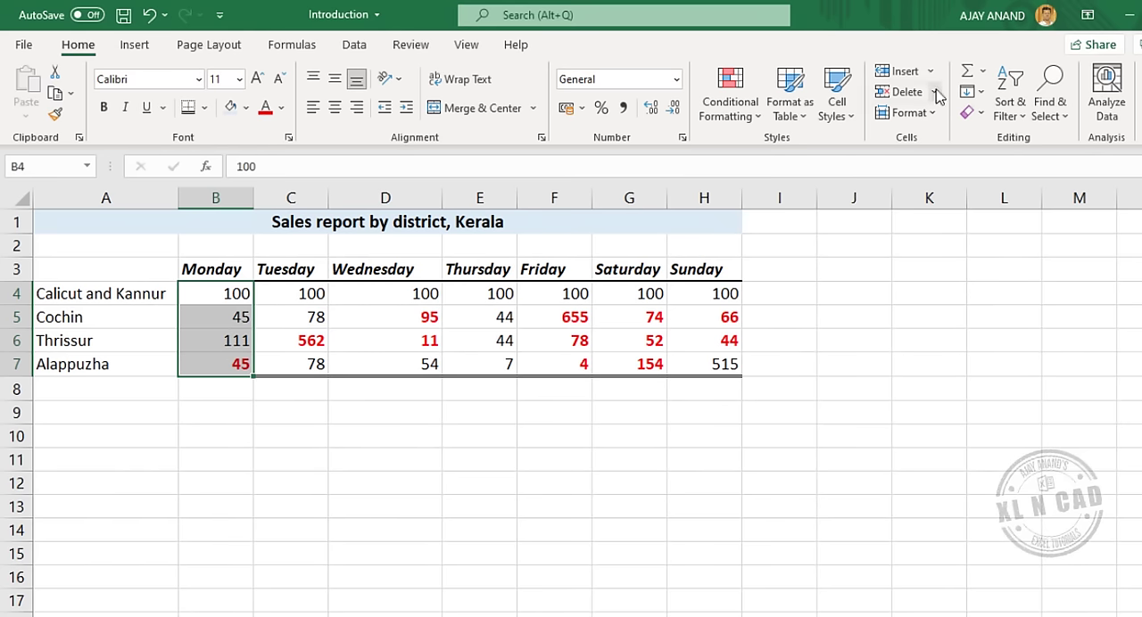
left_click(966, 75)
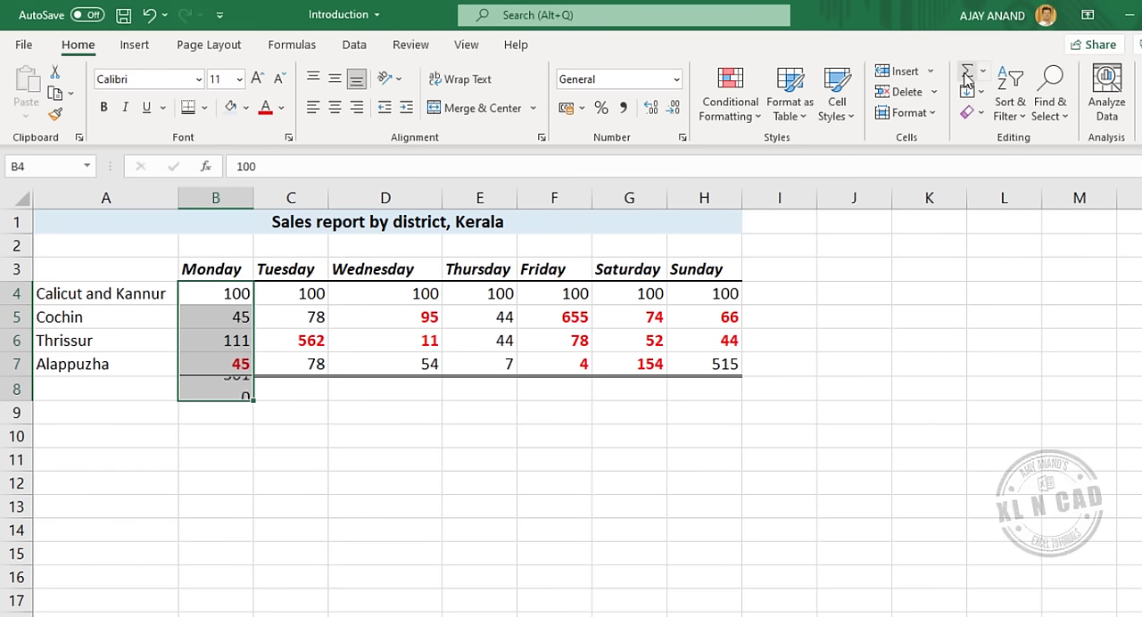
left_click(234, 388)
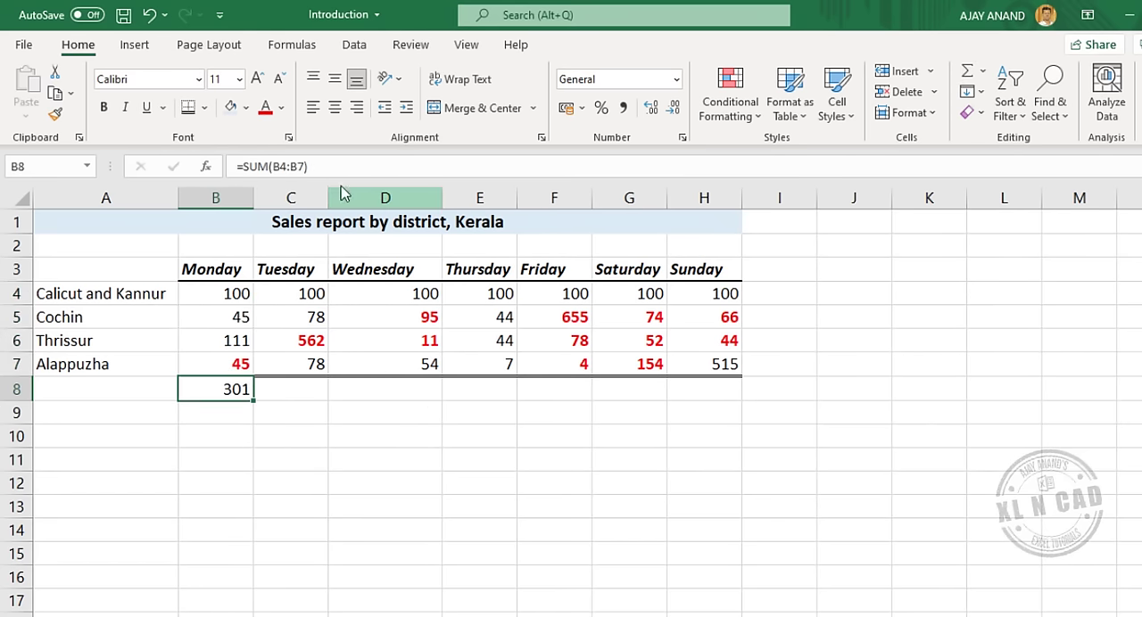
left_click(344, 164)
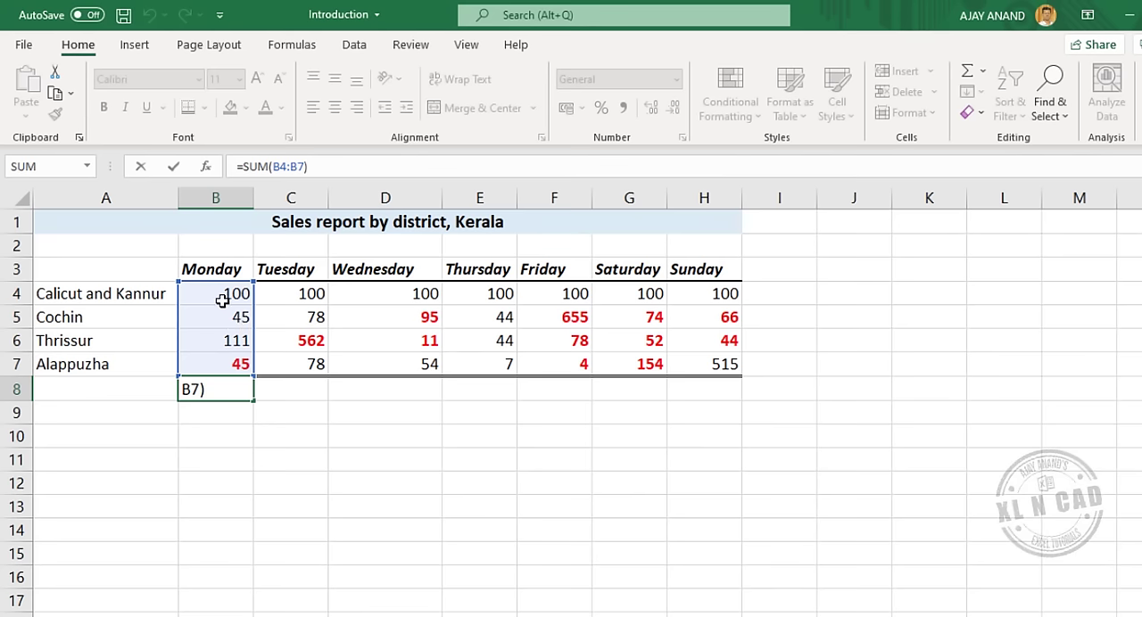
key("Escape")
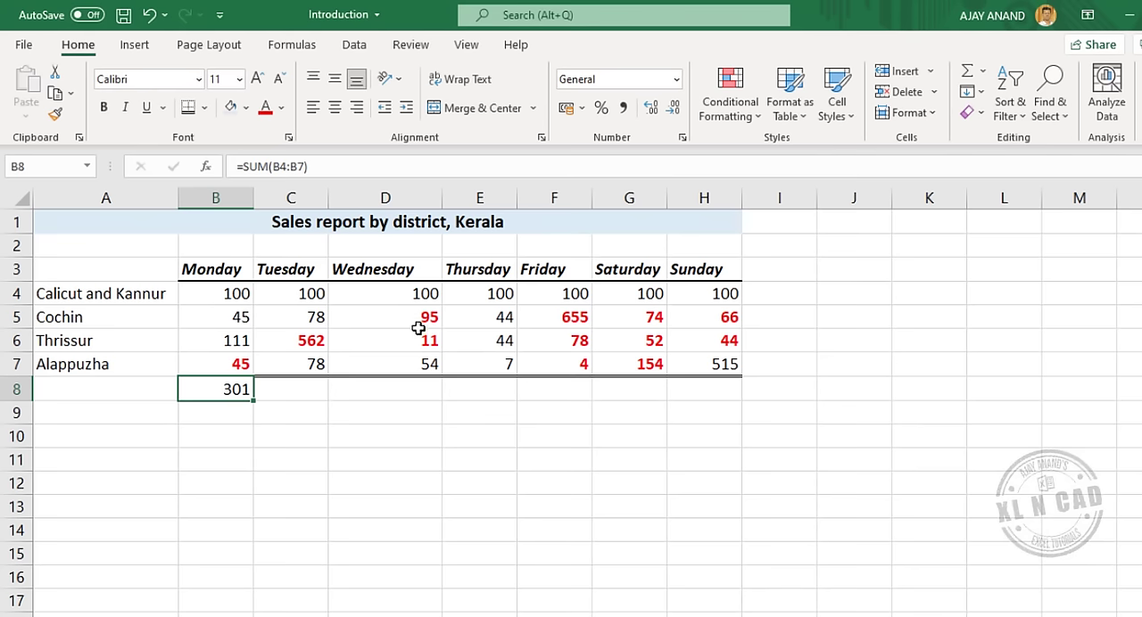
Total the Tuesday to Sunday columns in C8:H8 with AutoSum and check the formula in D8.
left_click_drag(290, 390, 711, 390)
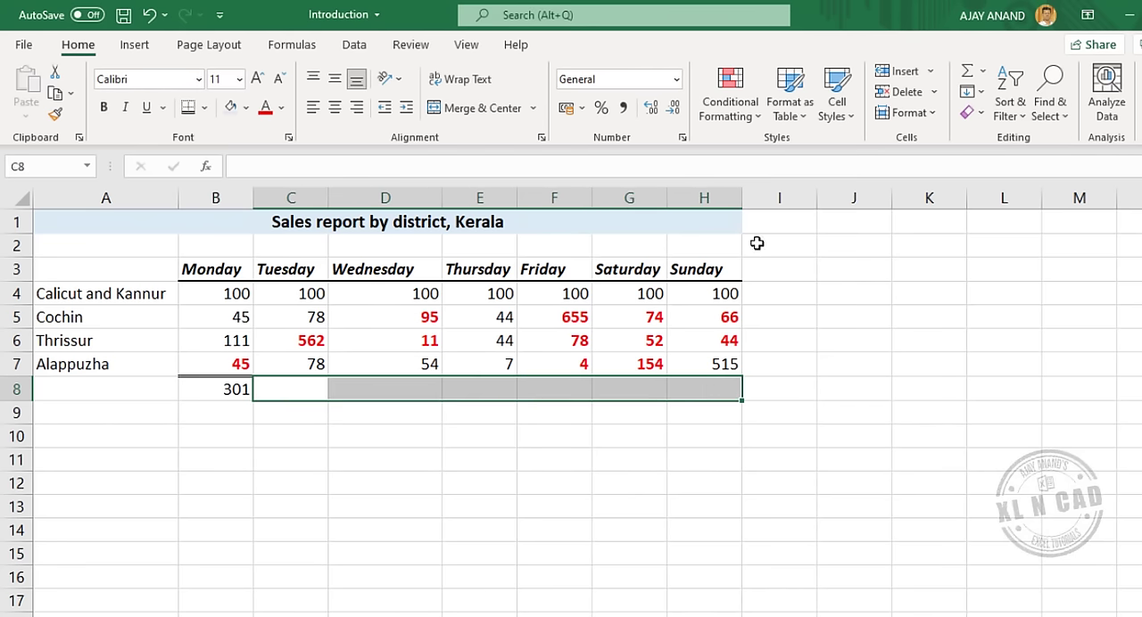
left_click(965, 71)
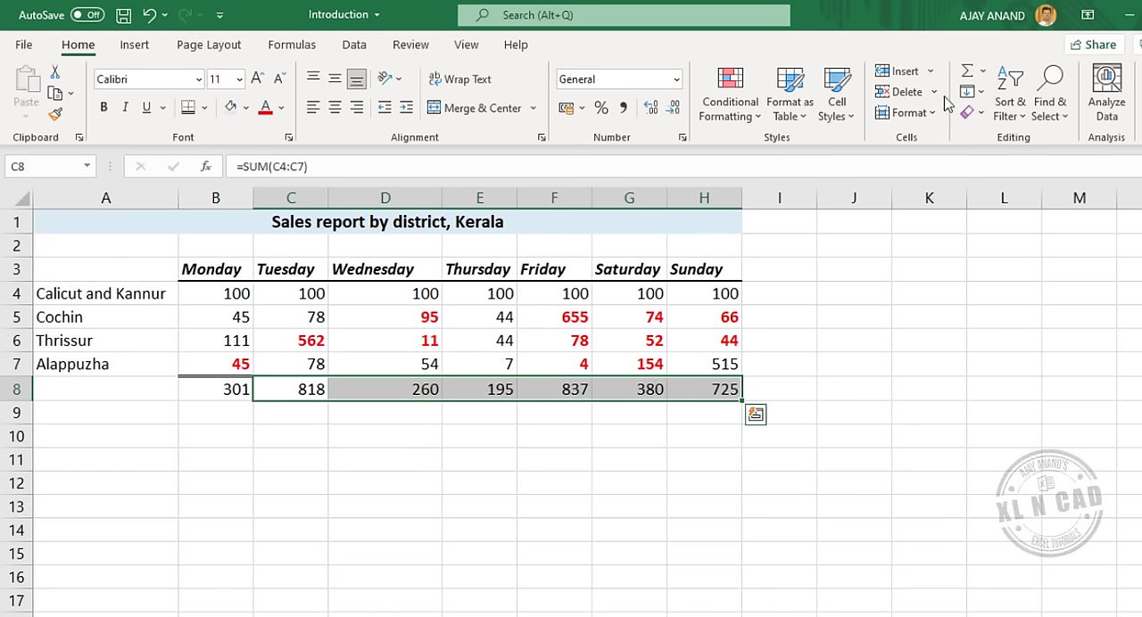
left_click(401, 393)
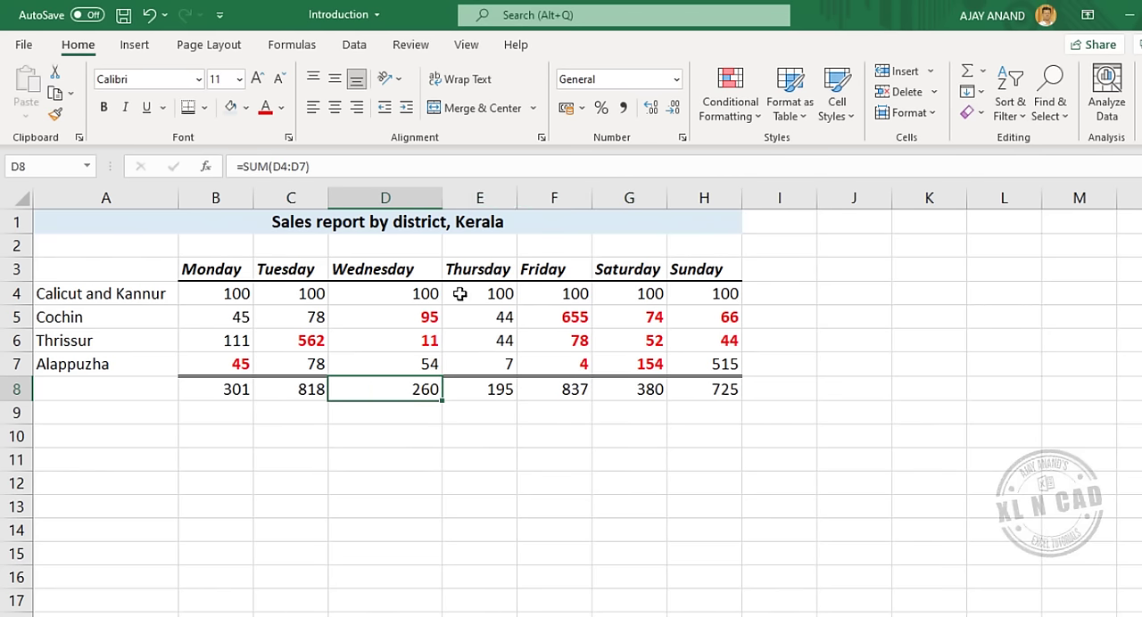
left_click(436, 166)
key("Escape")
Clear the totals in B8:H8 and fill the whole range again with AutoSum formulas for each day's sales.
left_click_drag(221, 393, 700, 393)
key("Delete")
left_click(374, 454)
left_click_drag(204, 389, 701, 395)
key("alt+equal")
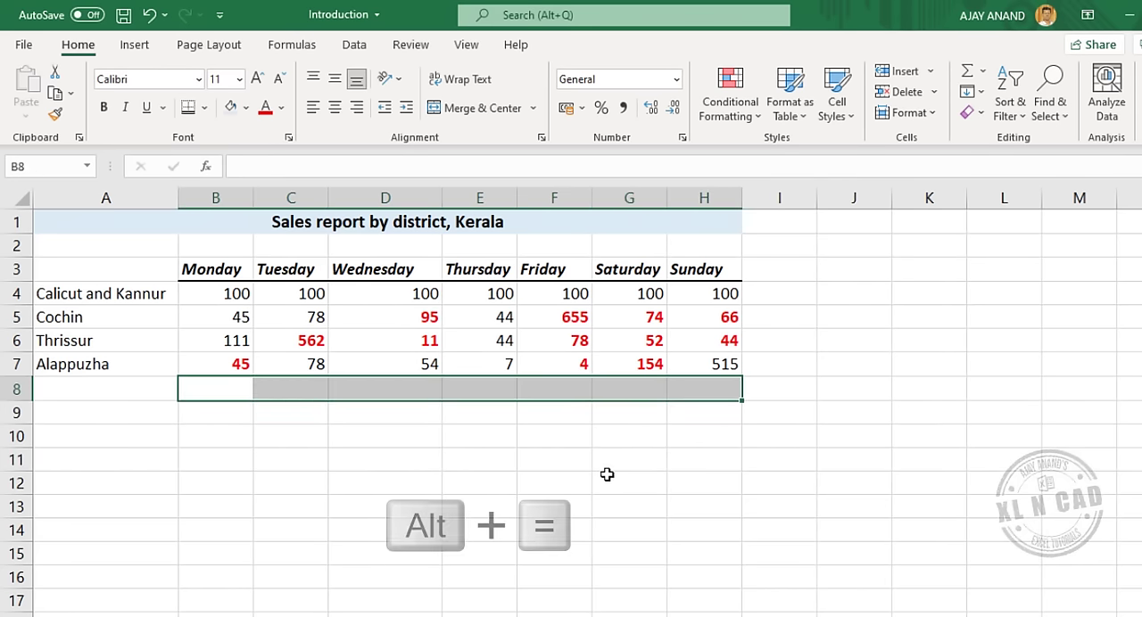
key("alt+equal")
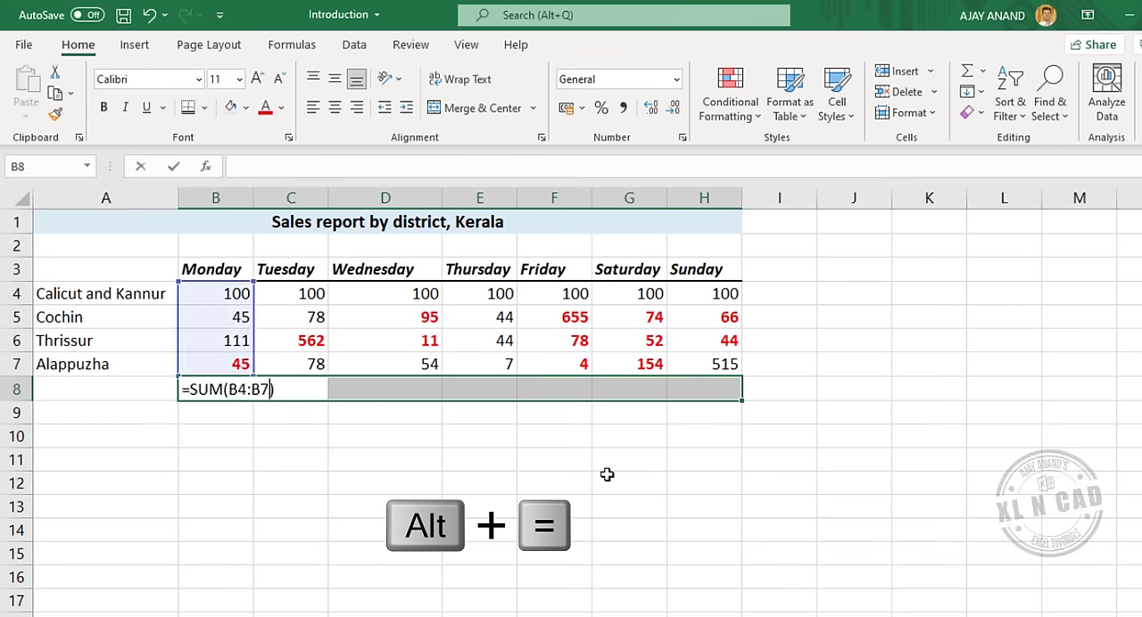
key("ctrl+Return")
Examine the ranges used by the SUM formulas in C8, E8 and G8 without changing them.
left_click(312, 390)
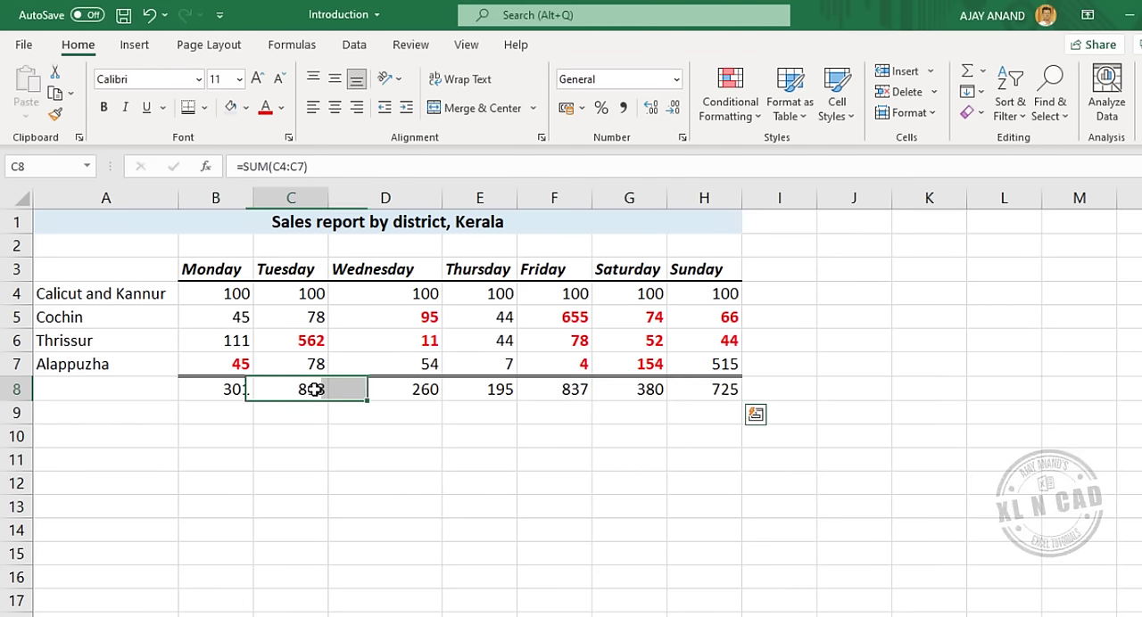
left_click(338, 171)
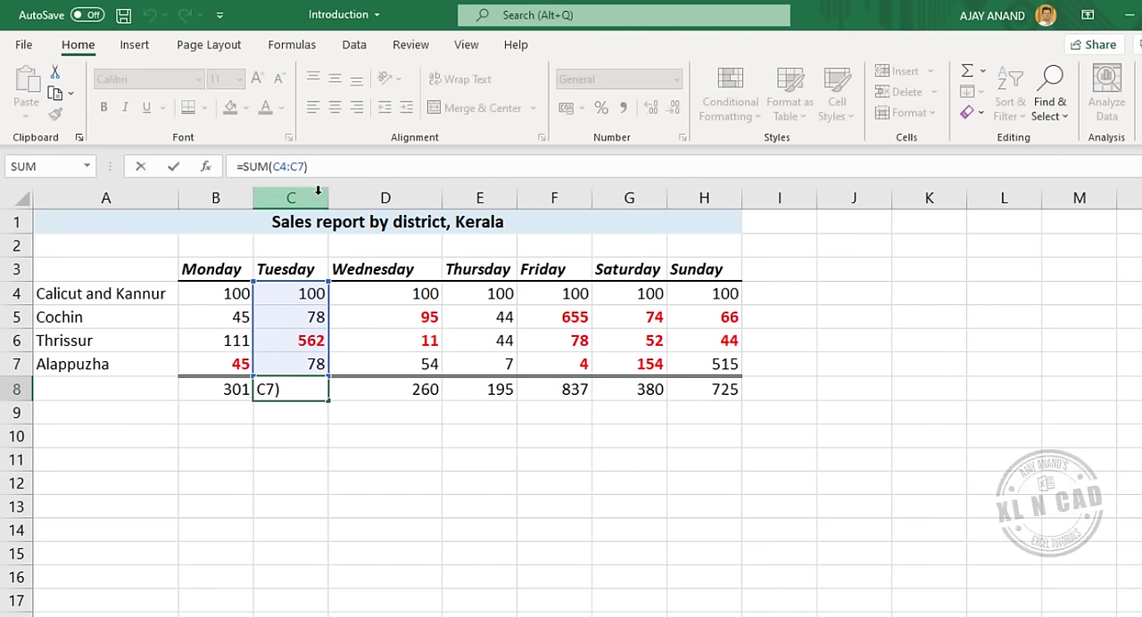
key("Escape")
left_click(512, 392)
left_click(354, 170)
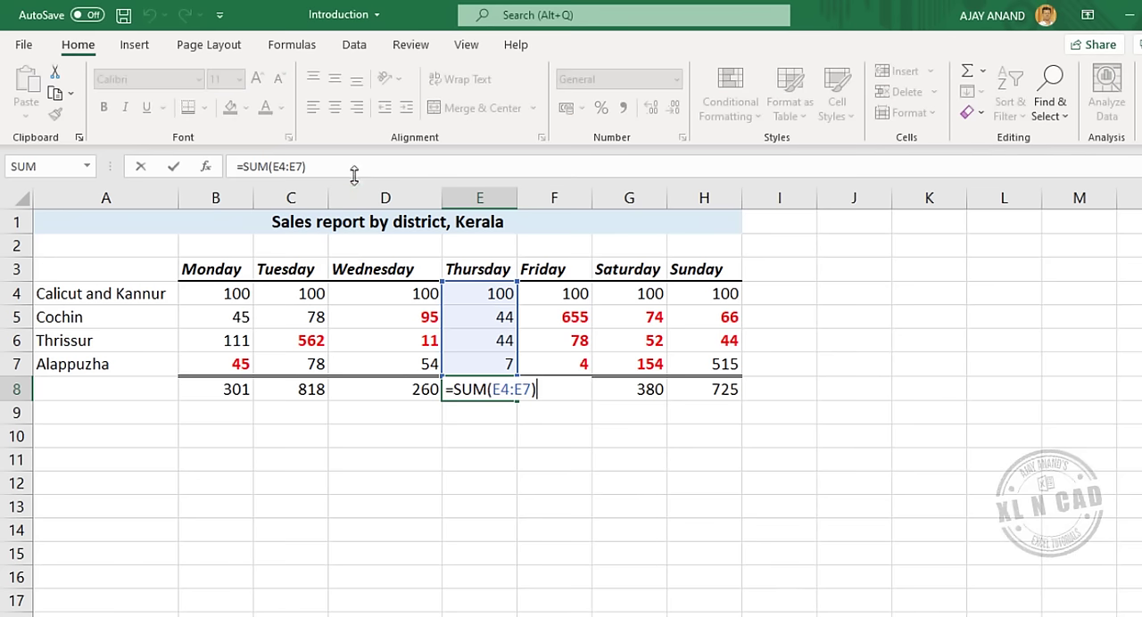
key("Escape")
double_click(662, 387)
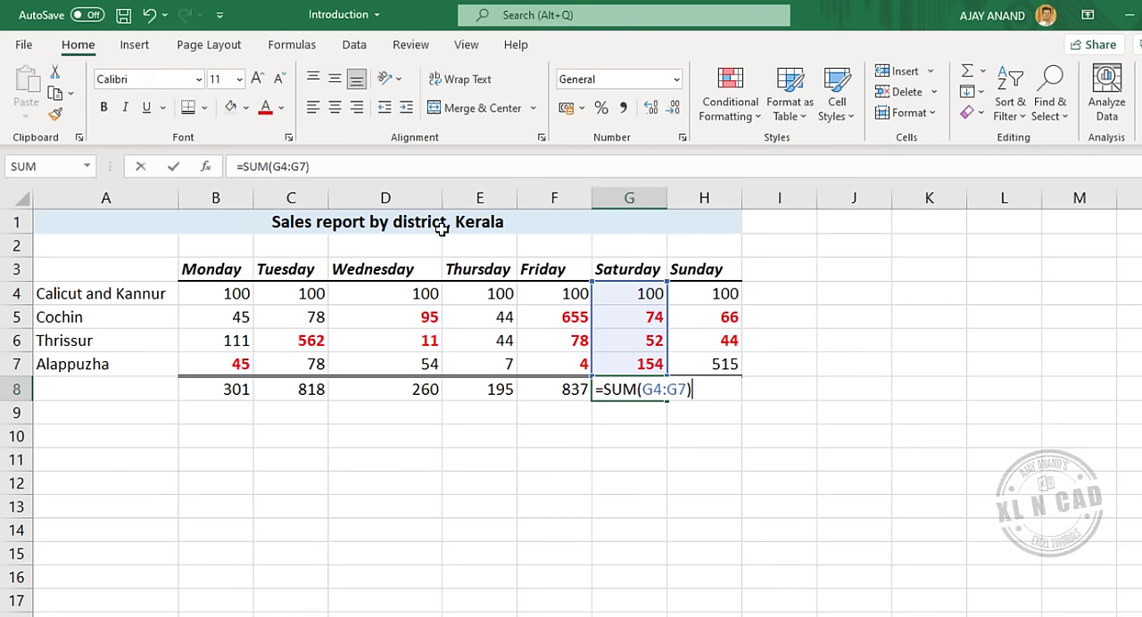
key("Escape")
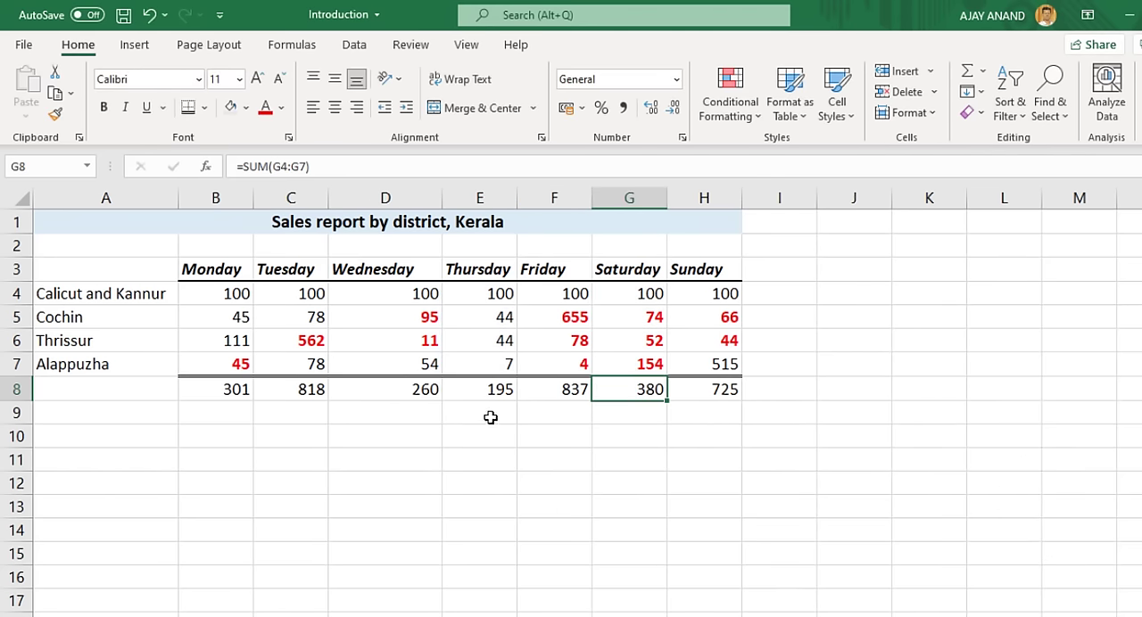
Calculate each district's average daily sales in I4:I7 with the Average function and check the formula in I6.
left_click(984, 73)
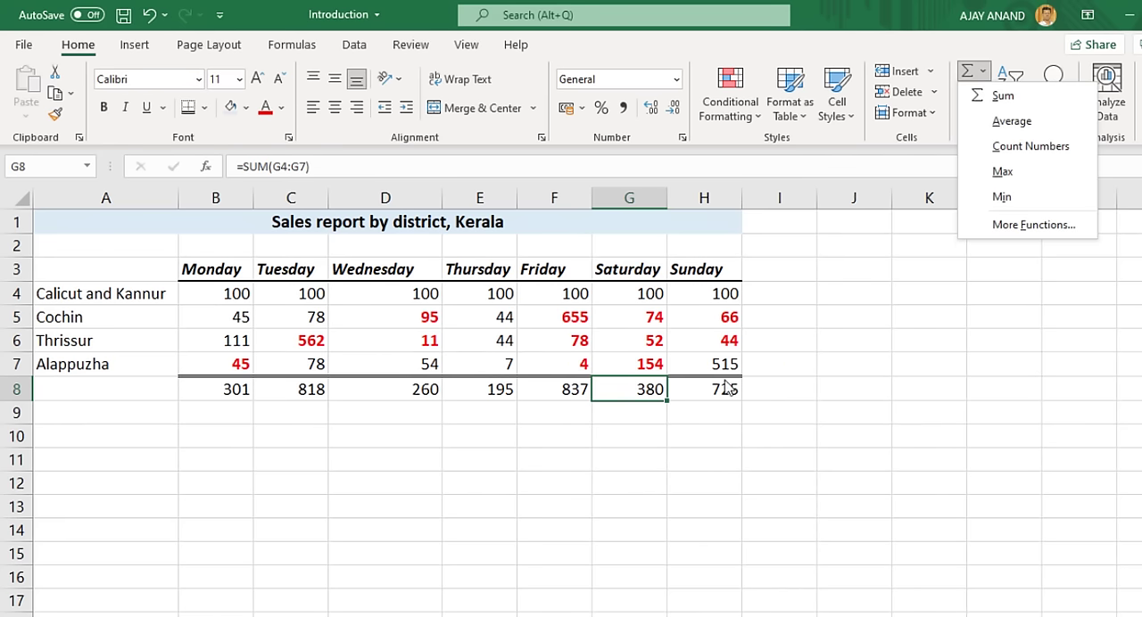
left_click(787, 305)
left_click_drag(772, 288, 777, 357)
left_click(982, 71)
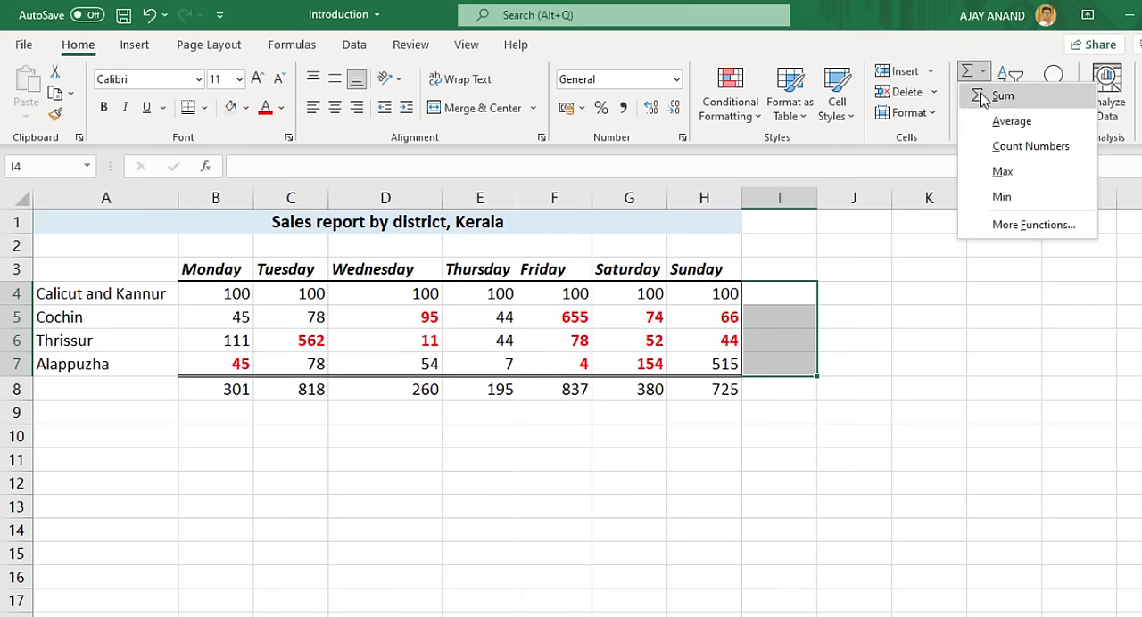
left_click(1000, 125)
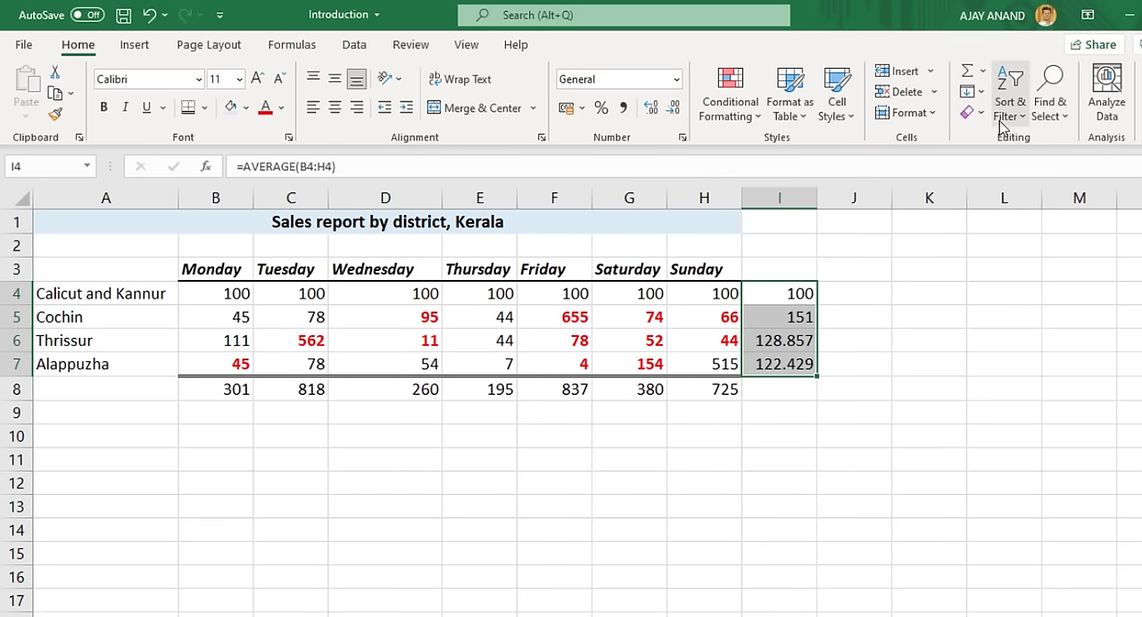
left_click(784, 341)
left_click(548, 167)
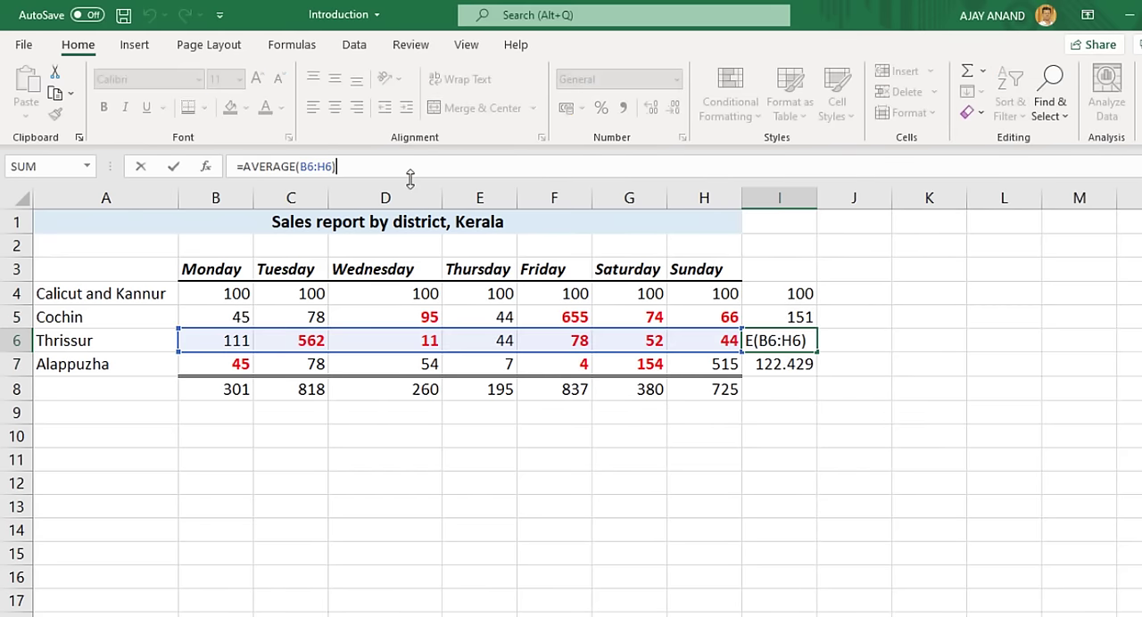